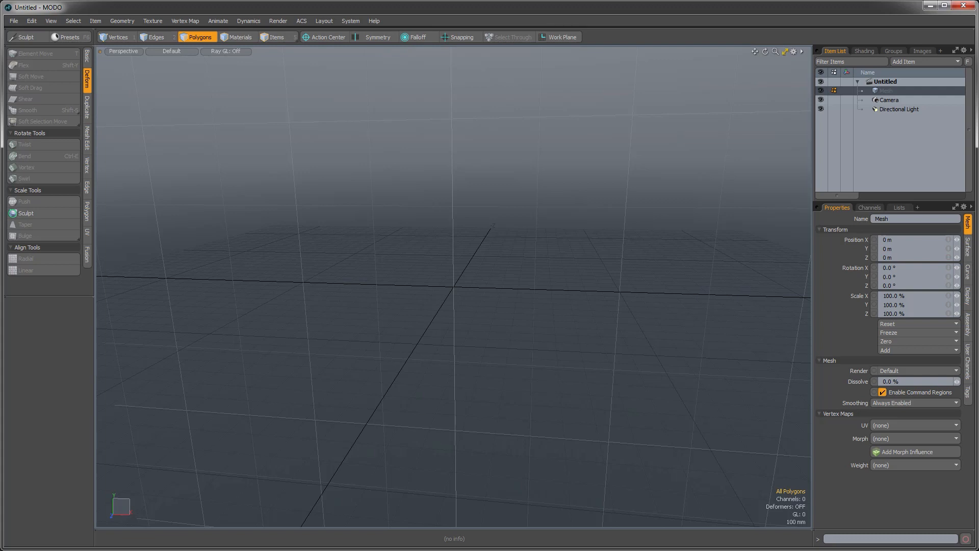
Step: Open the scene Package_02.lxo from the Video_12 content folder
left_click(14, 21)
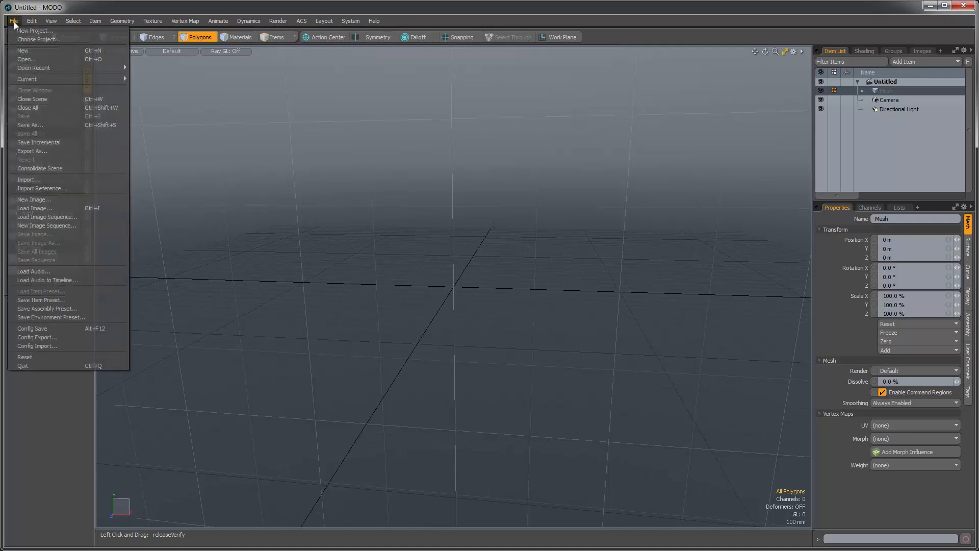
left_click(21, 59)
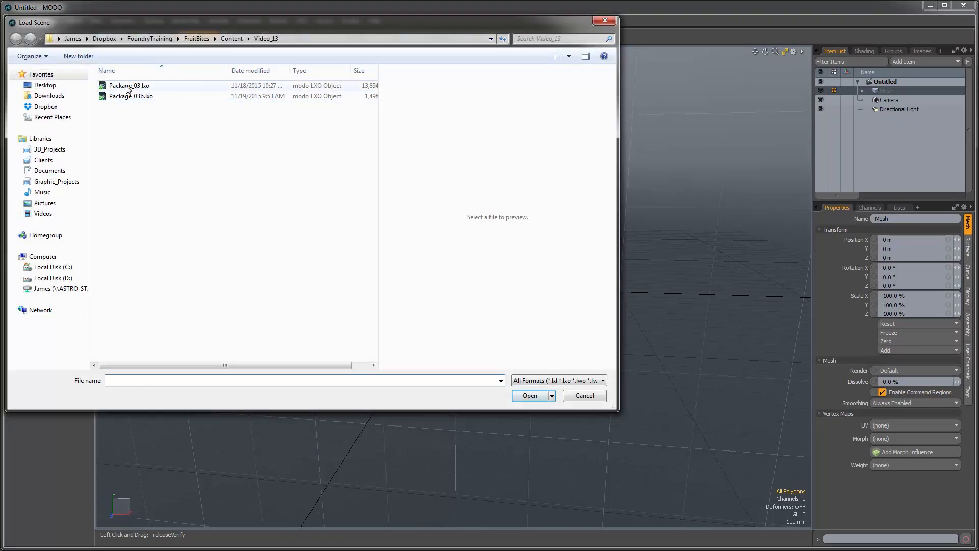
left_click(232, 38)
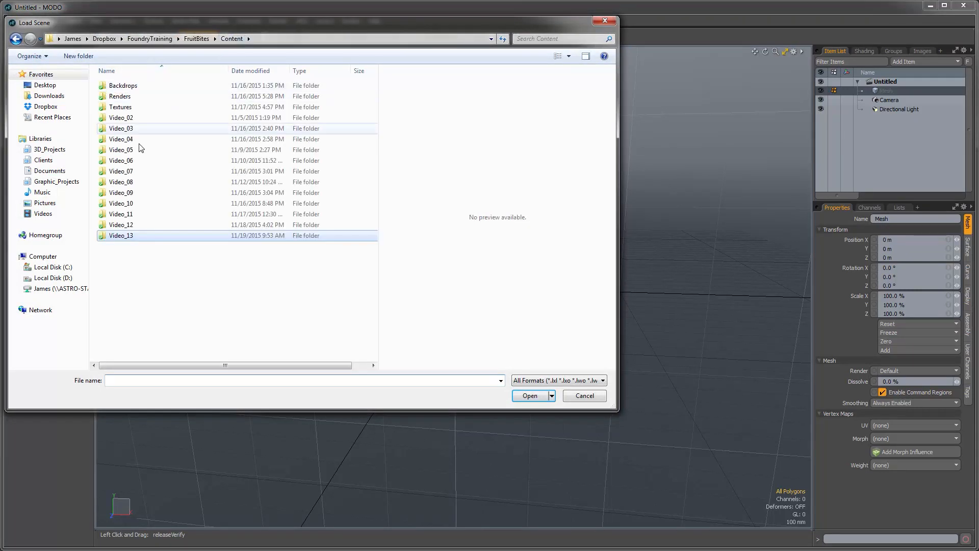
double_click(122, 225)
left_click(124, 87)
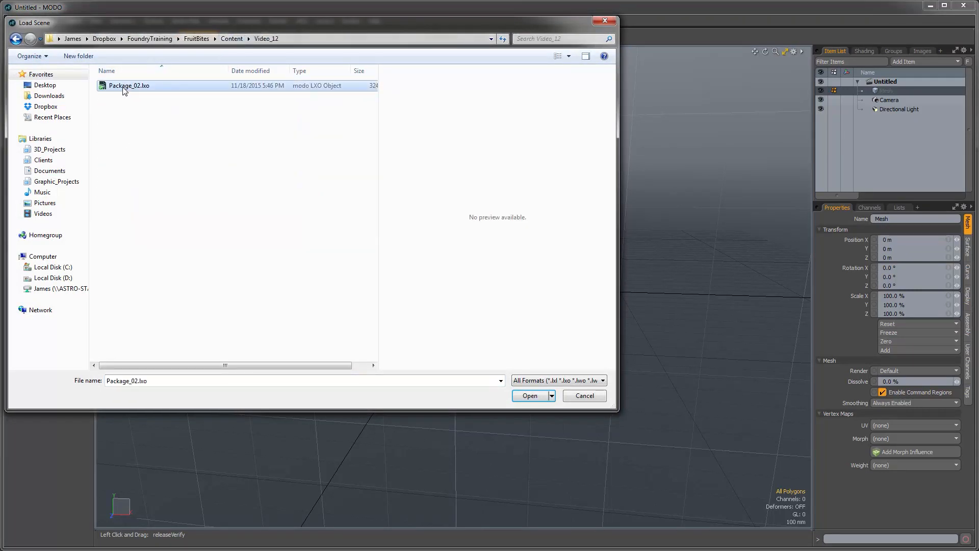
left_click(529, 396)
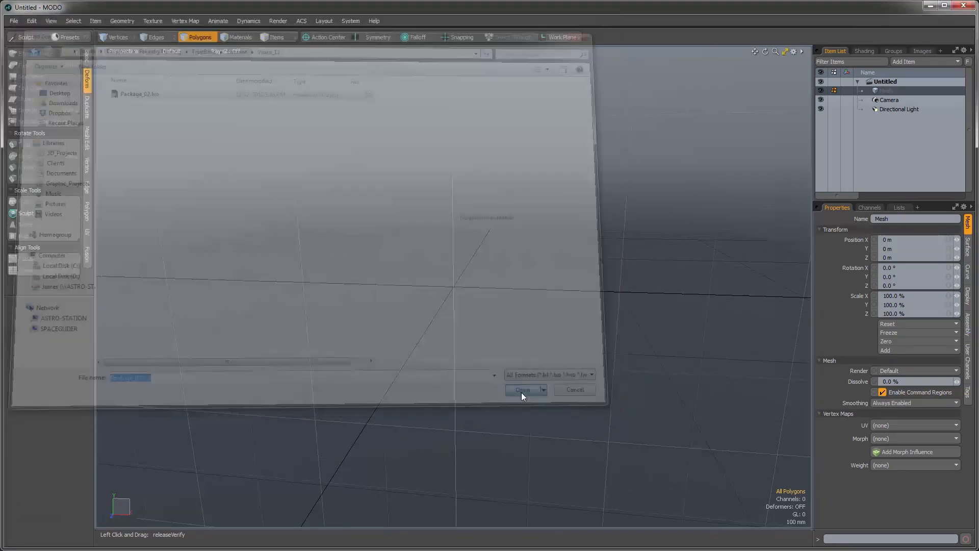
Step: Hide the Texture Group so its locators no longer clutter the package model
left_click_drag(489, 244, 497, 379, "alt")
left_click_drag(505, 297, 540, 275, "alt")
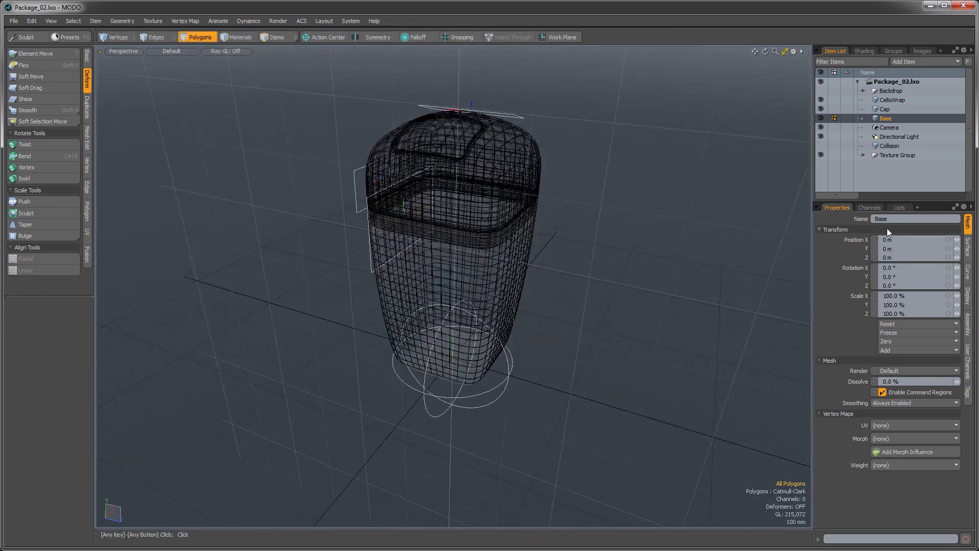
left_click(820, 155)
left_click_drag(585, 280, 467, 309, "alt")
scroll(488, 300, "down", 3)
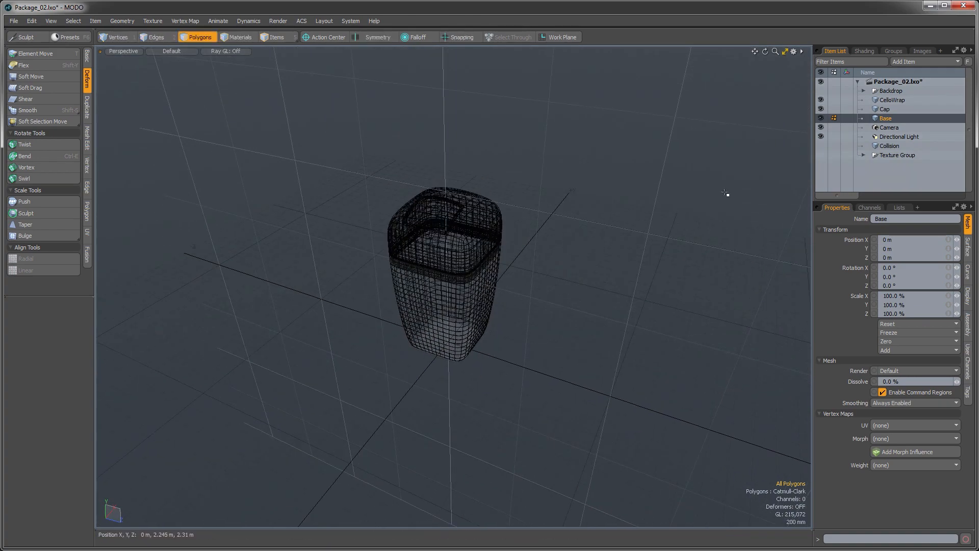
Step: Group the CelloWrap, Cap and Base meshes and name the group Packaging
left_click(893, 100, "shift")
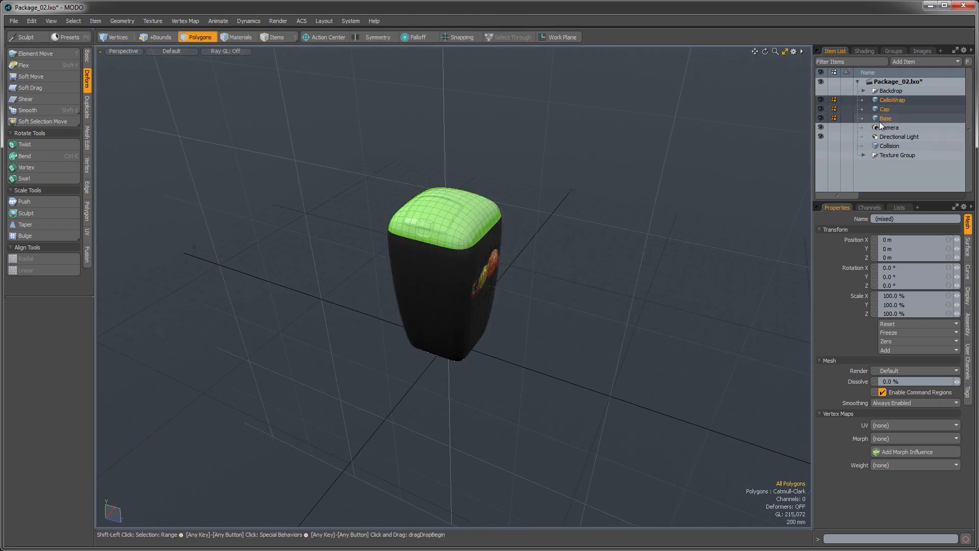
key("ctrl+g")
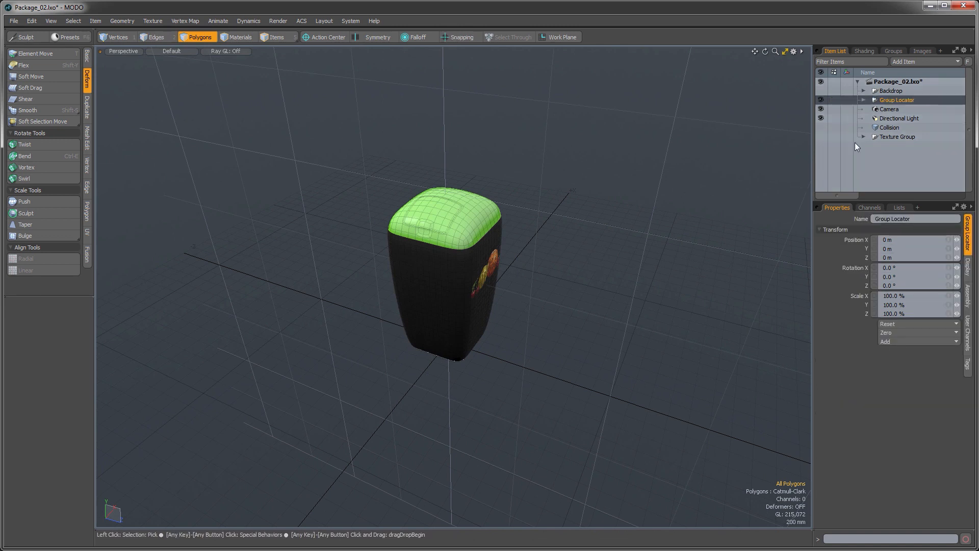
left_click(894, 99)
double_click(896, 99)
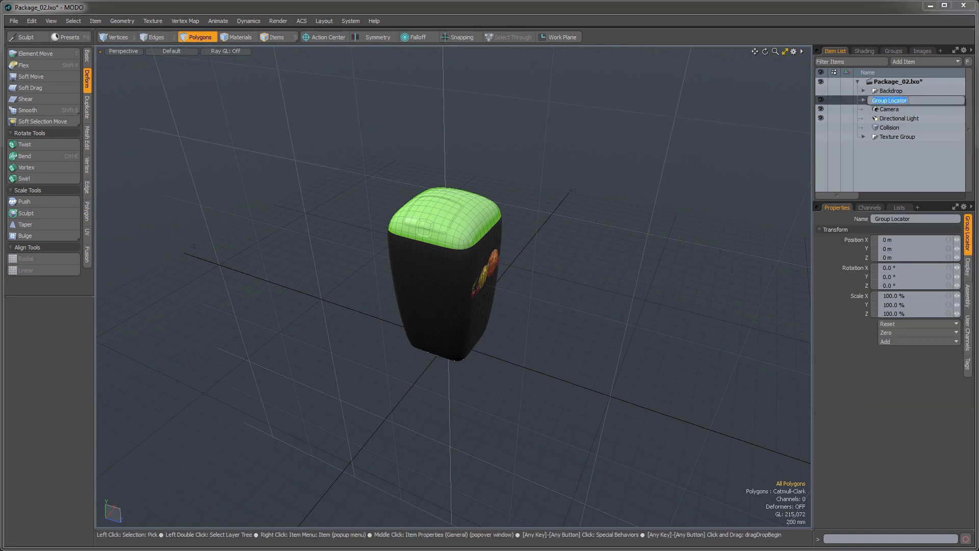
type("PA")
key("Return")
Step: Delete the Backdrop group from the scene
left_click(891, 91)
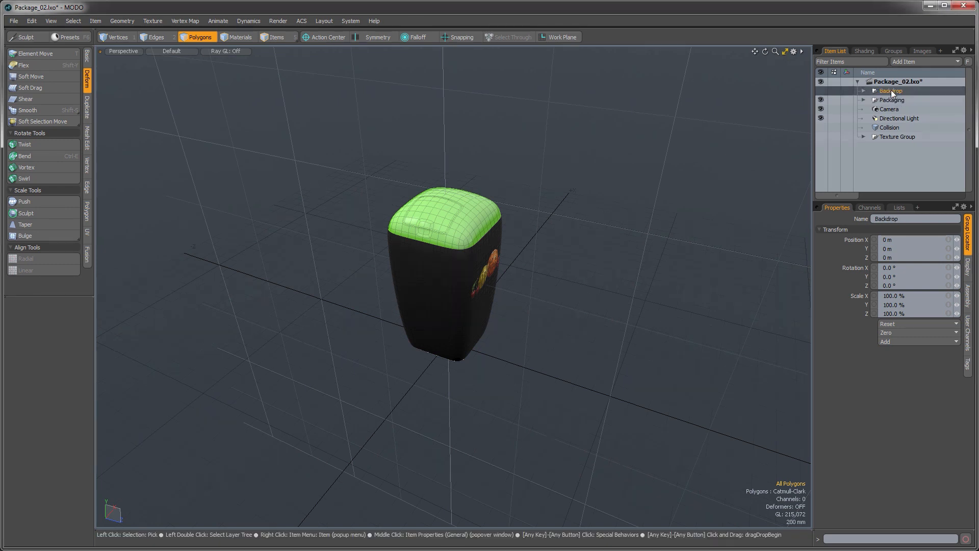
key("Delete")
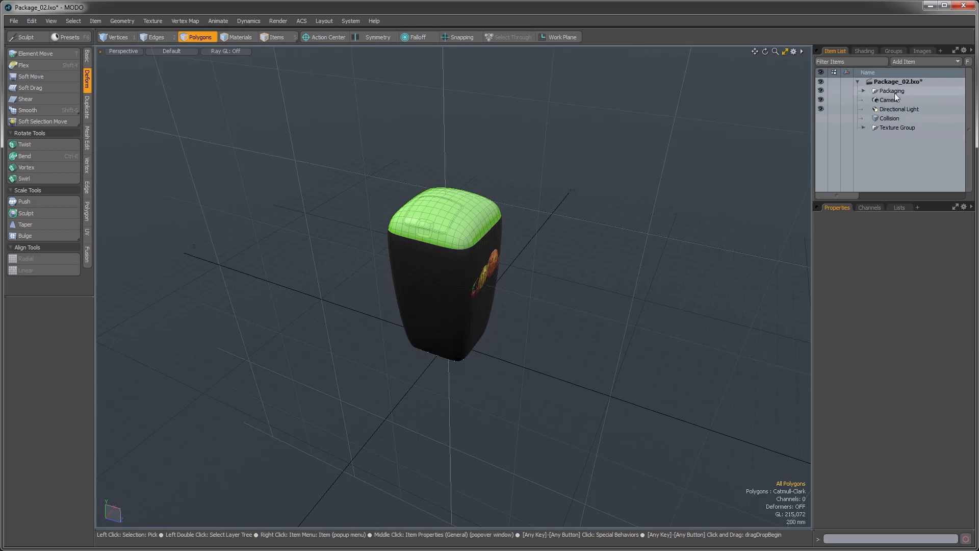
left_click(889, 90)
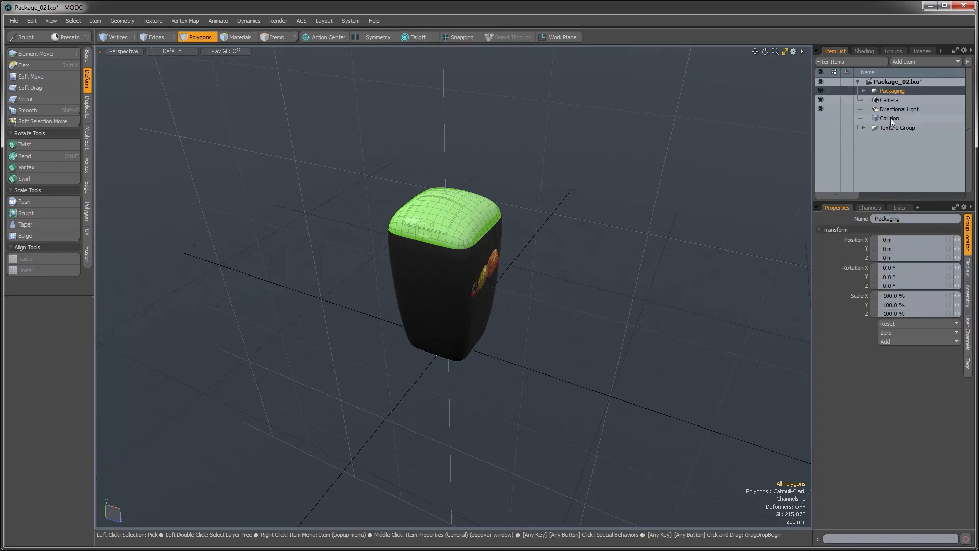
Step: Inspect the existing Collision mesh and delete it from the scene
left_click(891, 119)
left_click_drag(535, 282, 479, 293, "ctrl+alt")
double_click(479, 291)
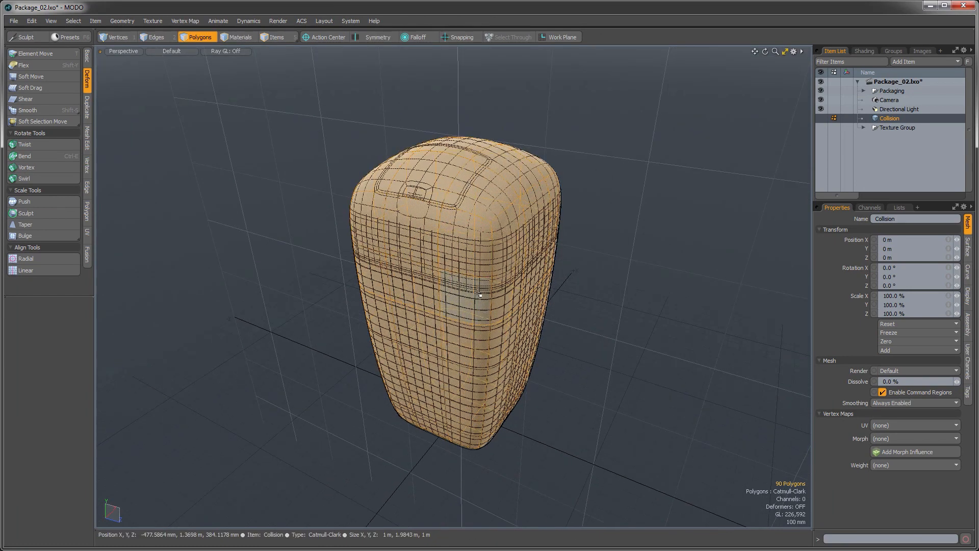
left_click(564, 332)
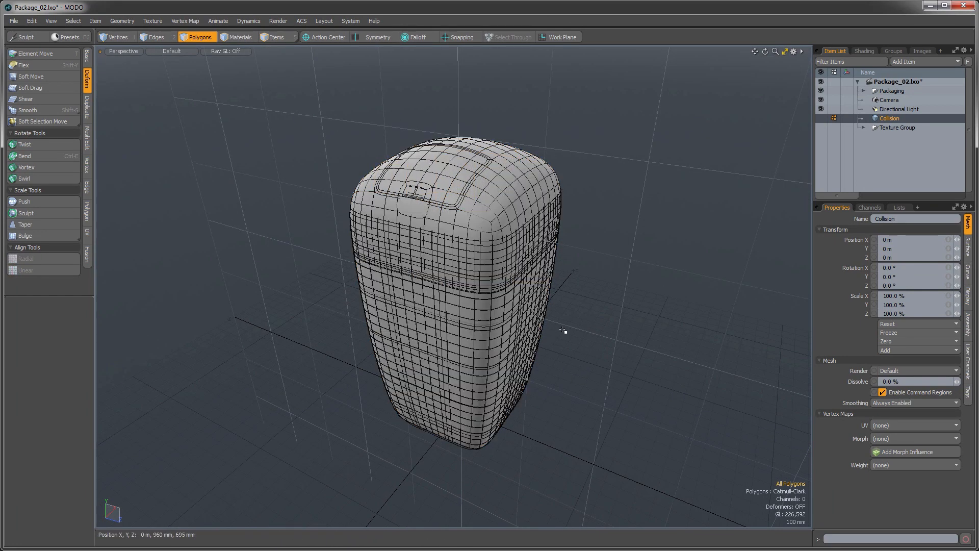
left_click_drag(485, 349, 480, 349, "alt")
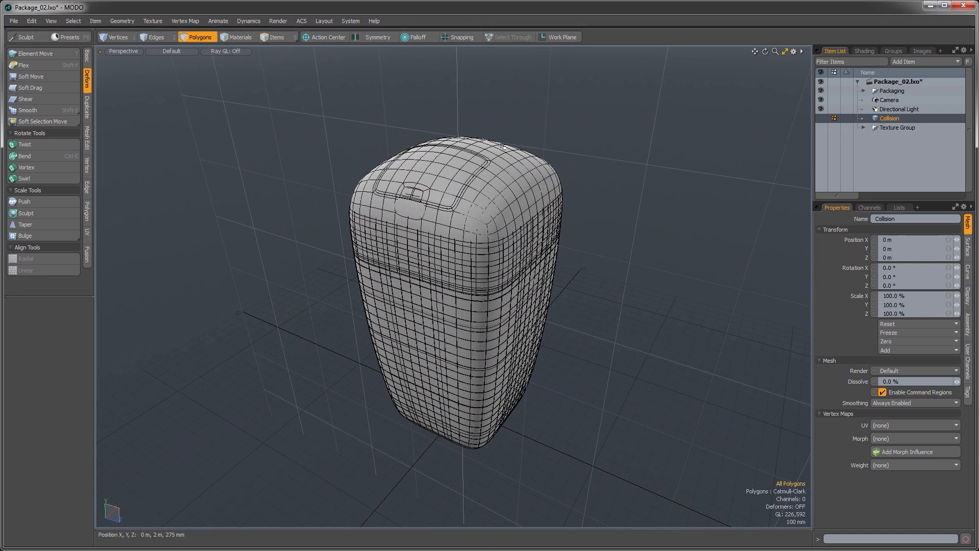
left_click(885, 127)
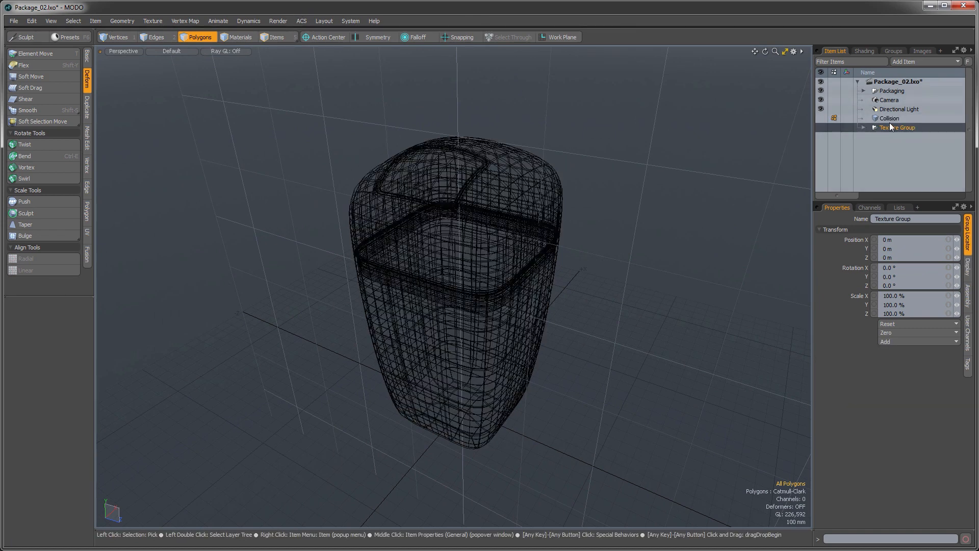
left_click(890, 118)
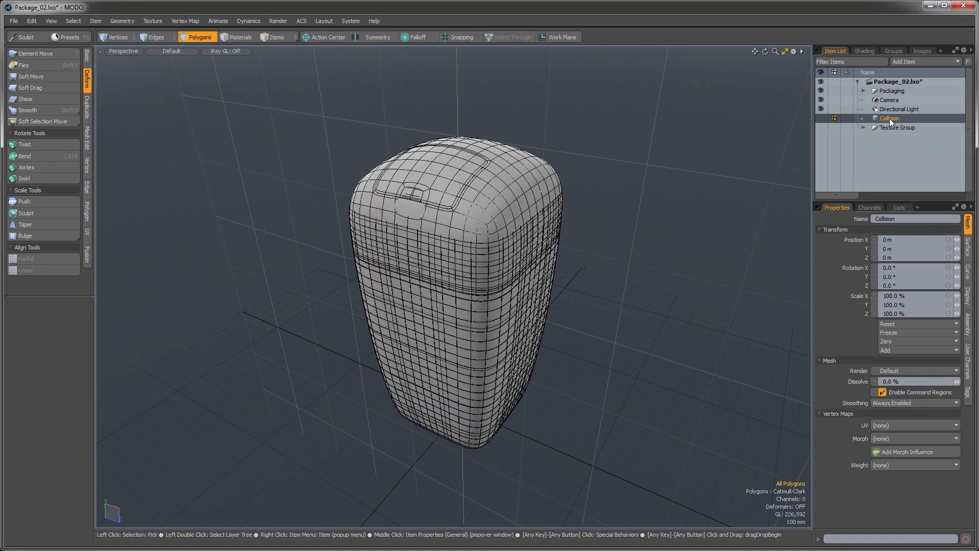
key("Delete")
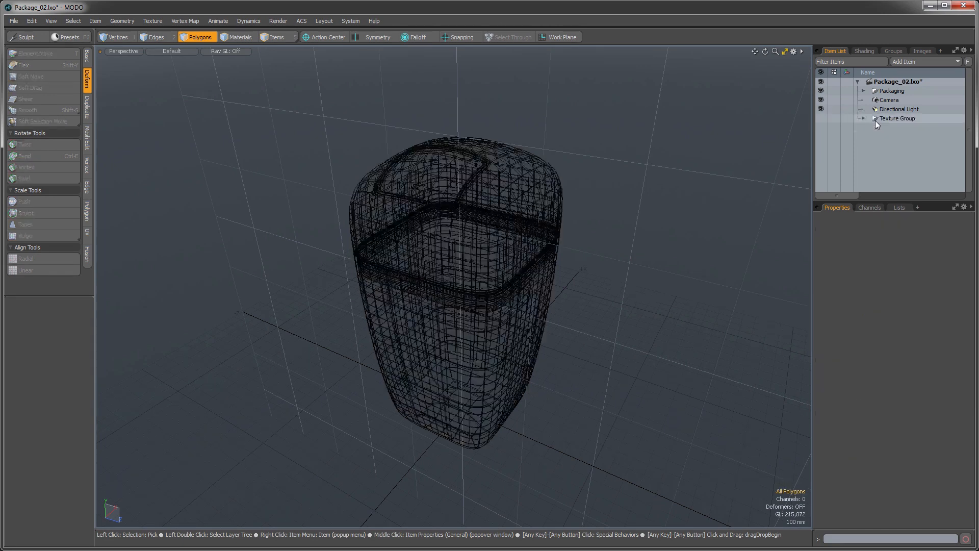
Step: Copy all connected polygons of the Base mesh and paste them into a new mesh item
left_click(864, 91)
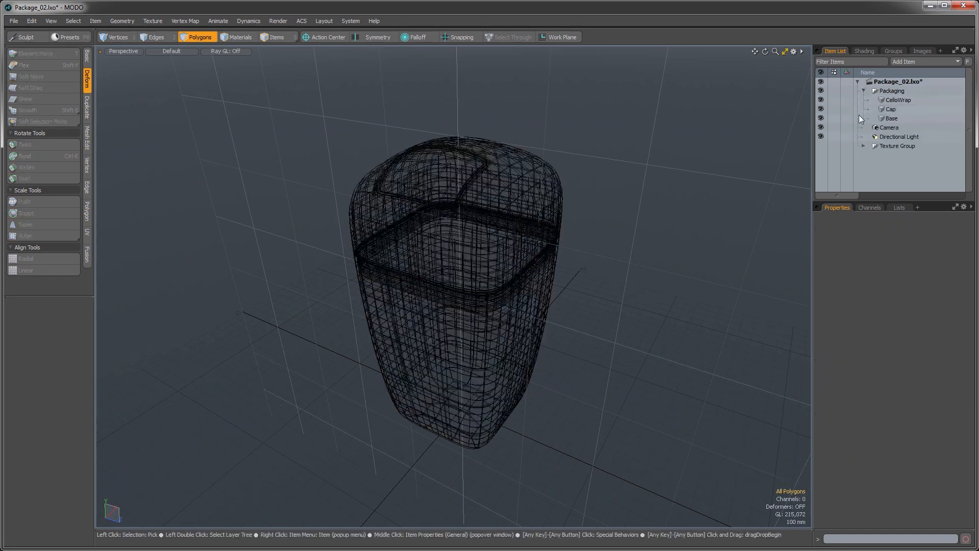
left_click(891, 118)
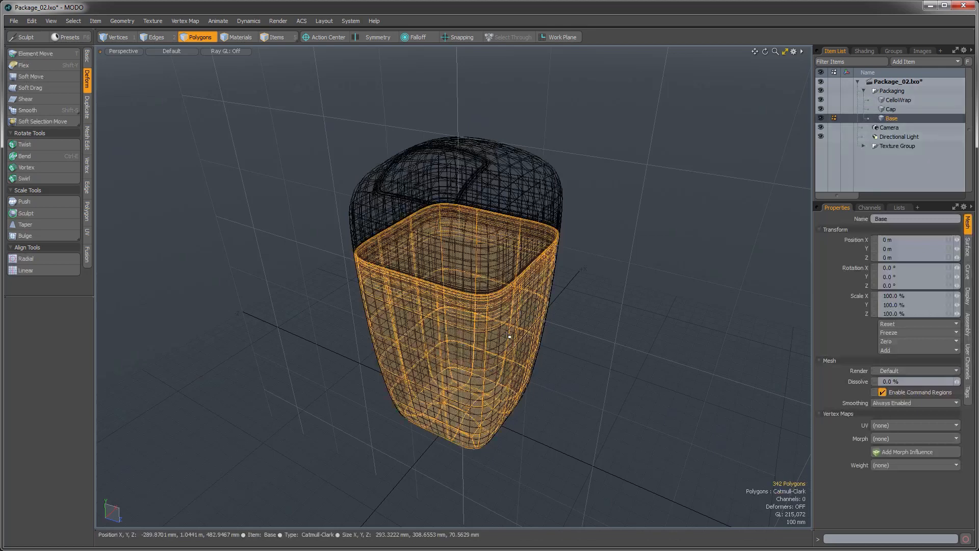
mouse_move(508, 337)
left_mouse_down("alt")
mouse_move(491, 343)
mouse_move(502, 341)
left_mouse_up("alt")
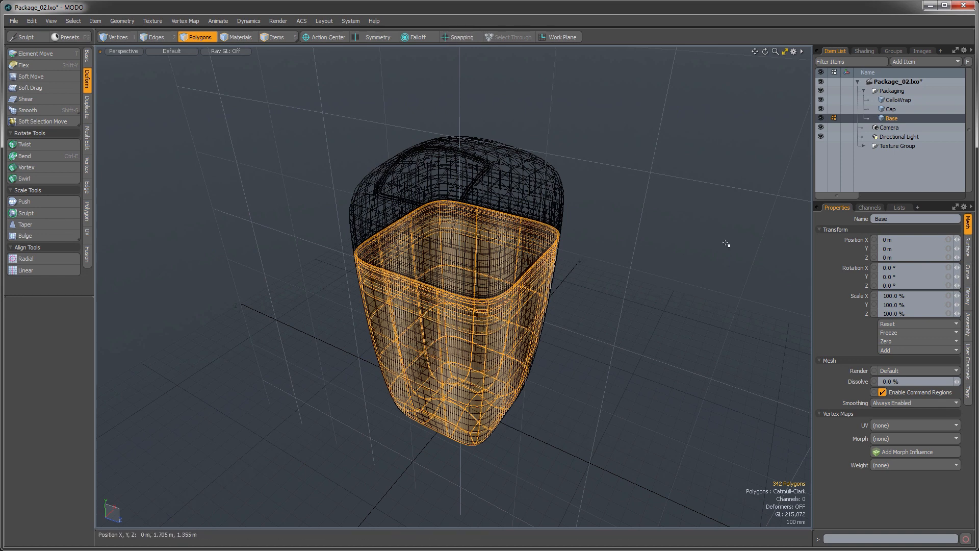
left_click(863, 91)
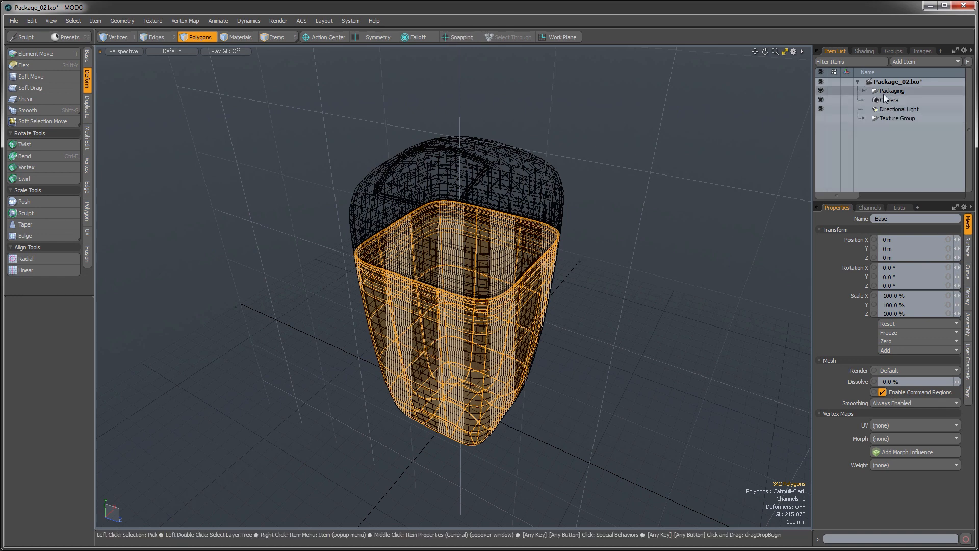
left_click(893, 94)
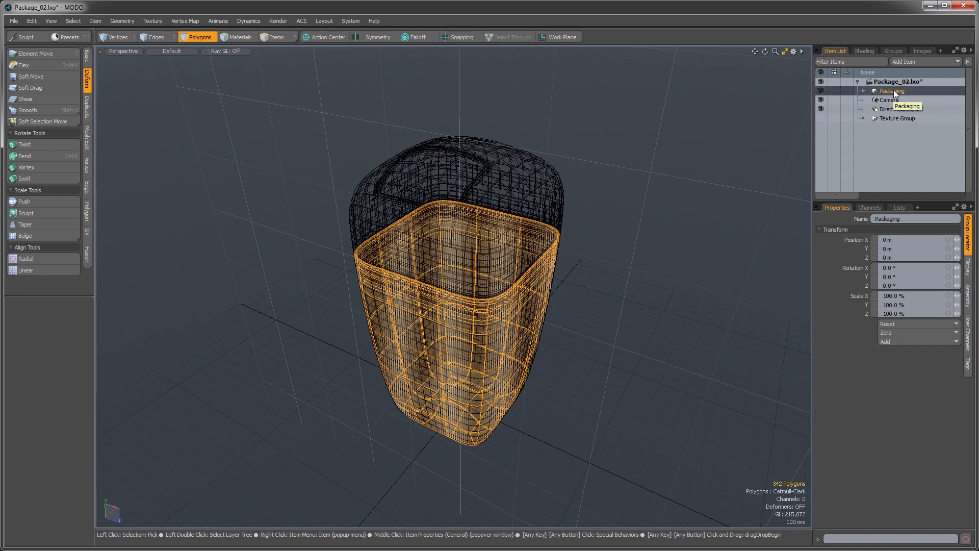
key("n")
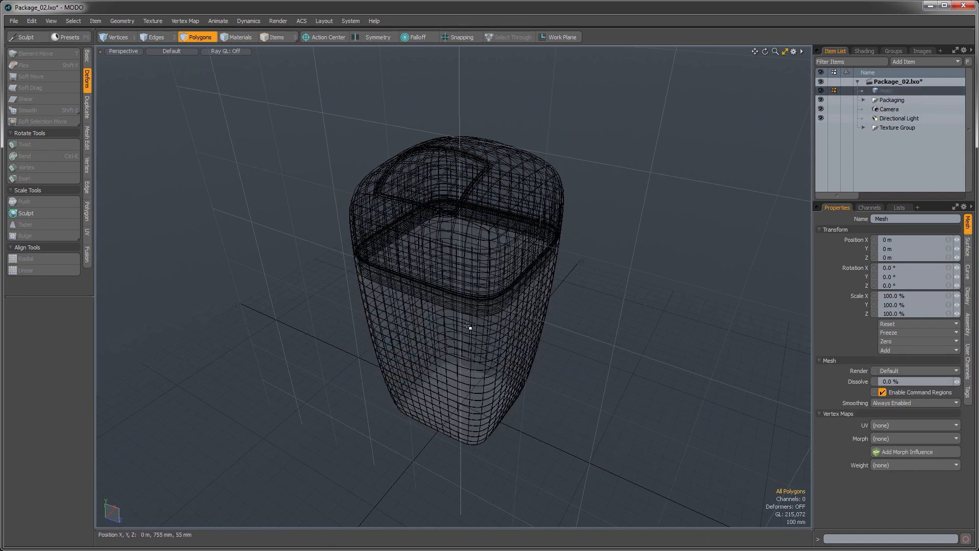
key("ctrl+v")
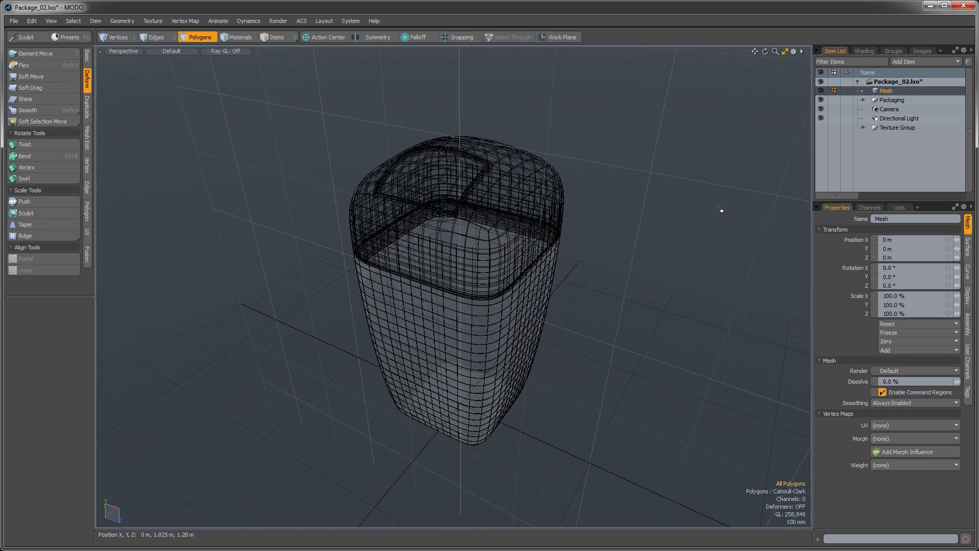
Step: Examine the pasted mesh with the Packaging group hidden, restore the group and look over its Cap and CelloWrap meshes
left_click(821, 100)
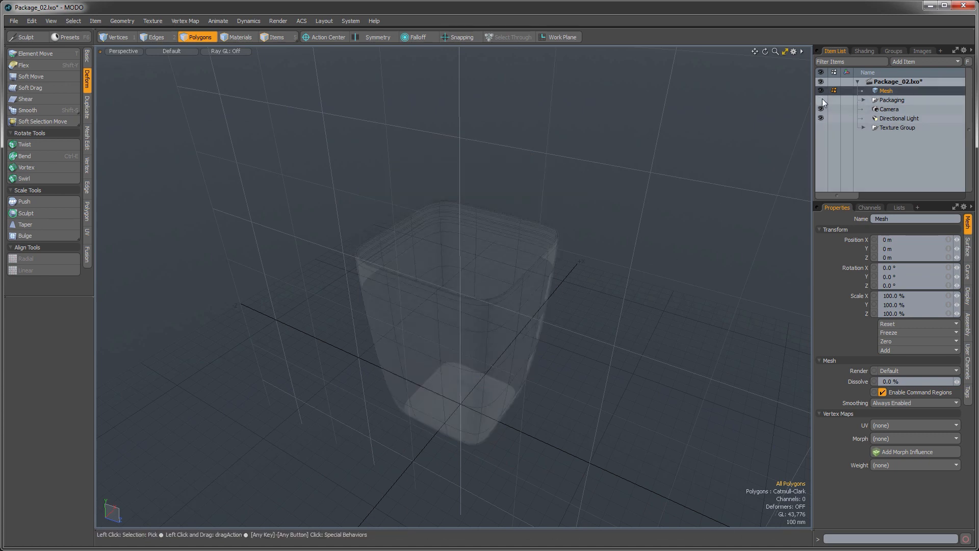
left_click(864, 99)
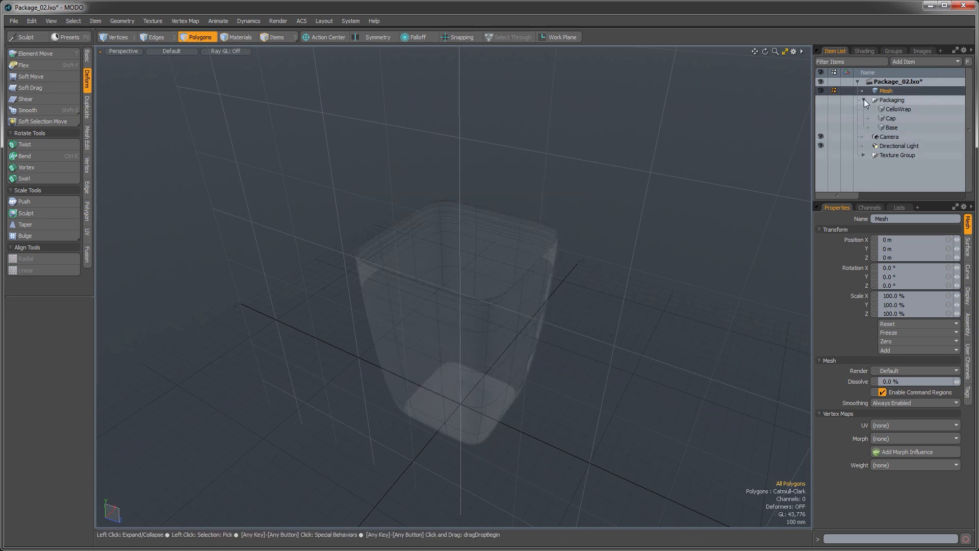
left_click(821, 101)
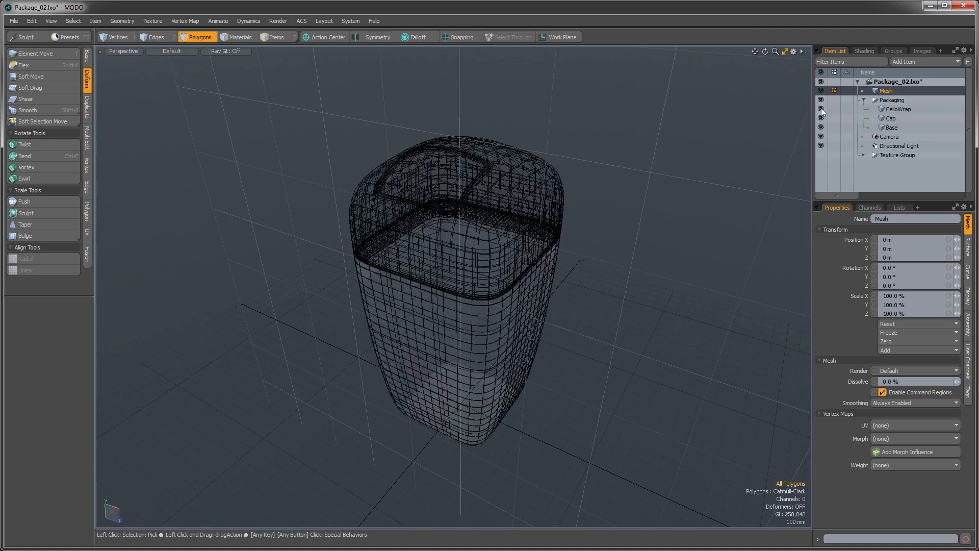
left_click(890, 118)
left_click(889, 110)
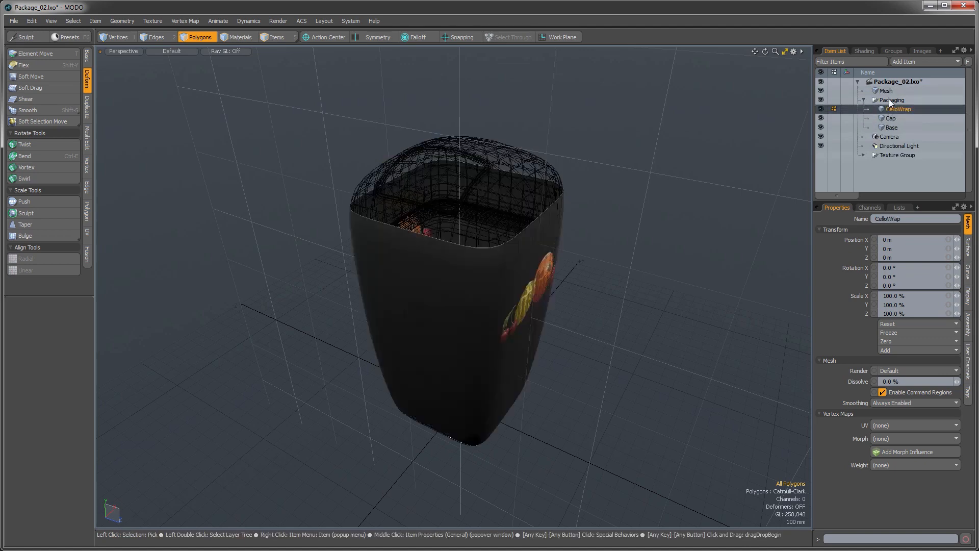
left_click(889, 100)
left_click(865, 99)
Step: Rename the new mesh holding the pasted base polygons as Collision
left_click(885, 91)
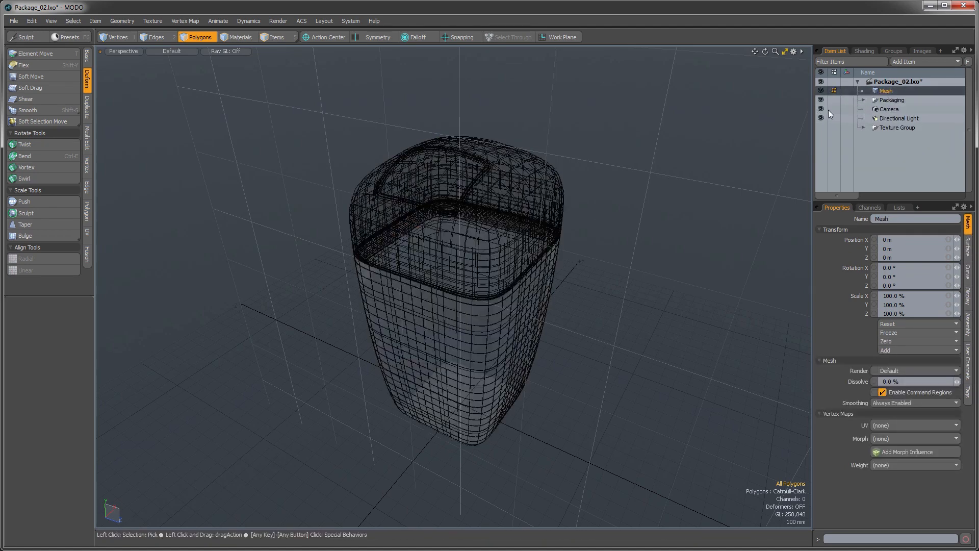
double_click(890, 91)
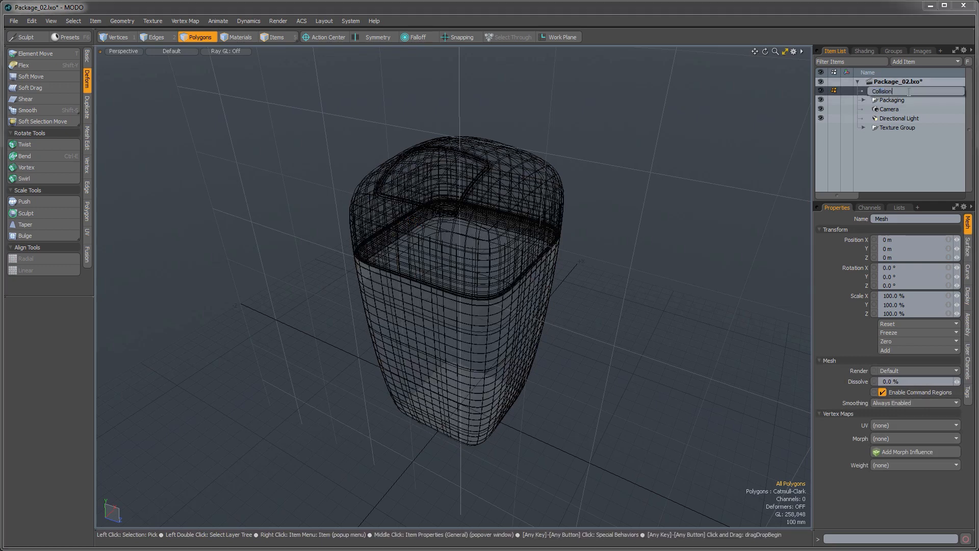
type("Collision")
key("Return")
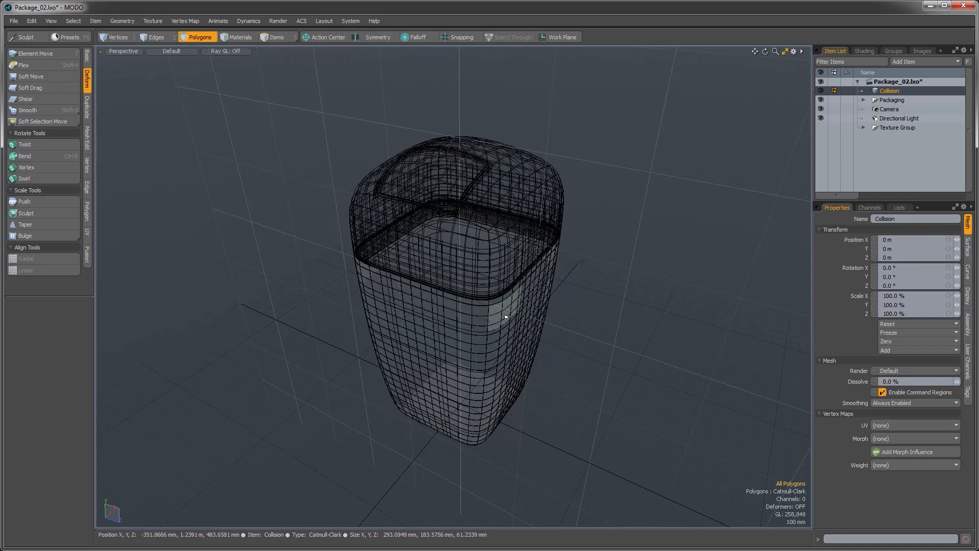
Step: Assign a new material named Collision to the Collision mesh's polygons
type("m")
type("Co")
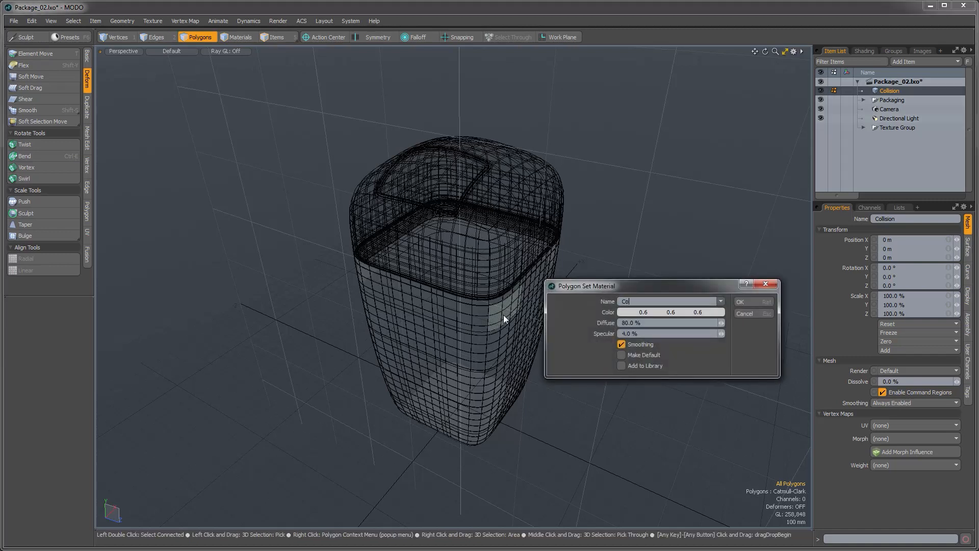
type("llision")
left_click(752, 302)
Step: Freeze all connected polygons of the Collision mesh into plain faces with the default freeze options
left_click_drag(518, 337, 515, 346, "alt")
left_click_drag(516, 347, 532, 341, "ctrl+alt")
double_click(502, 315)
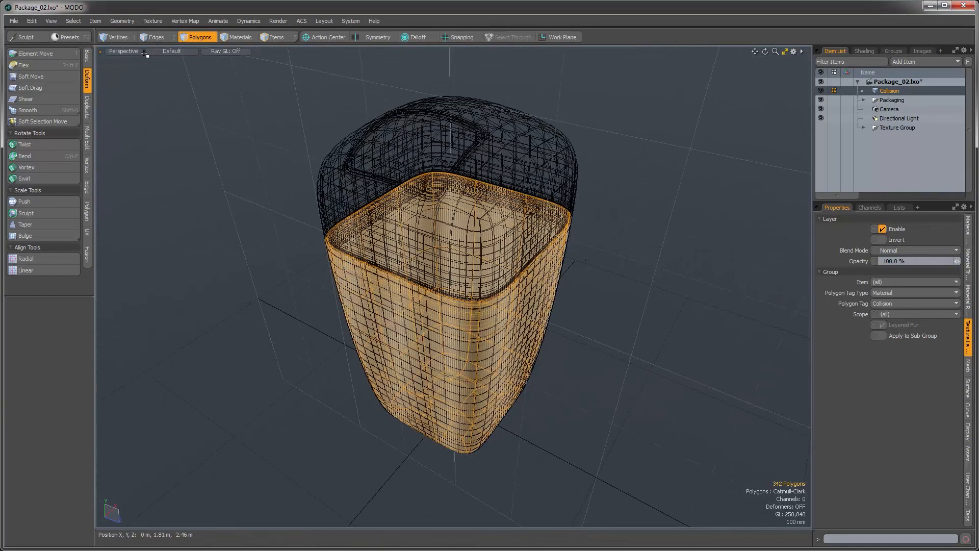
left_click(124, 21)
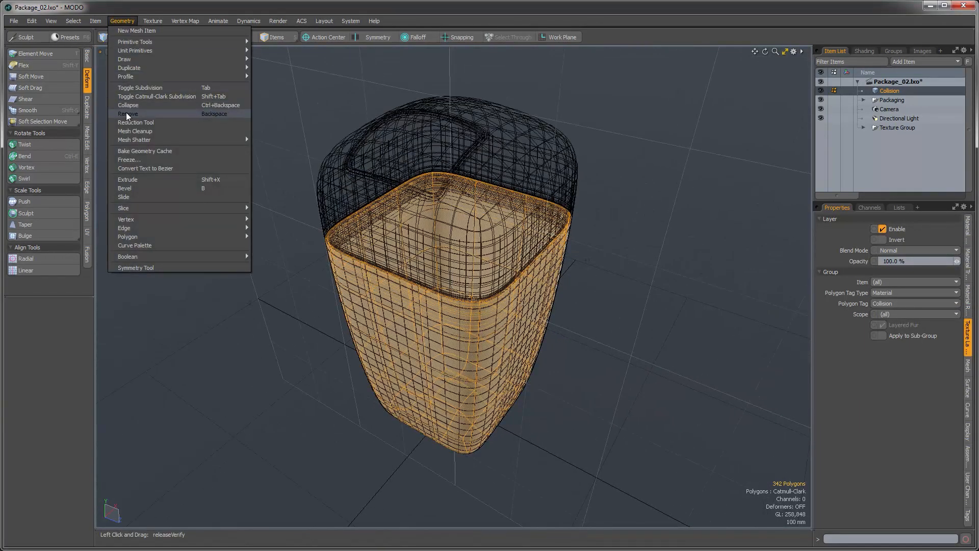
left_click(128, 160)
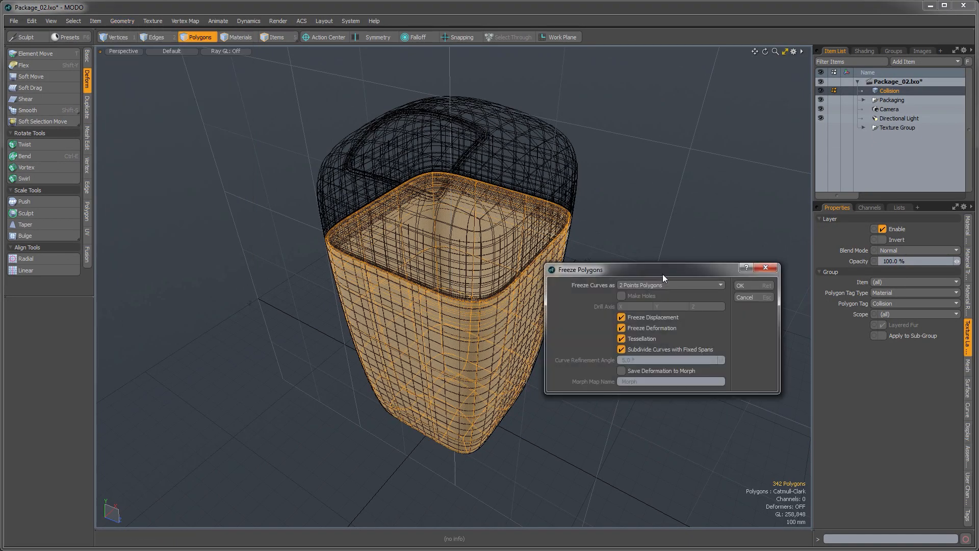
left_click(740, 286)
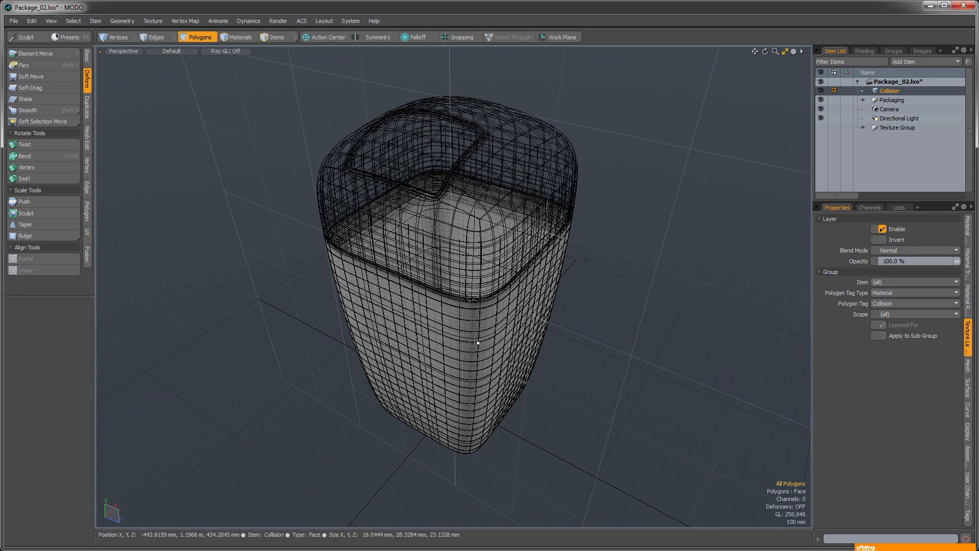
Step: Add a new empty mesh item and hide the Packaging group and the Collision mesh
left_click_drag(474, 341, 486, 325, "alt")
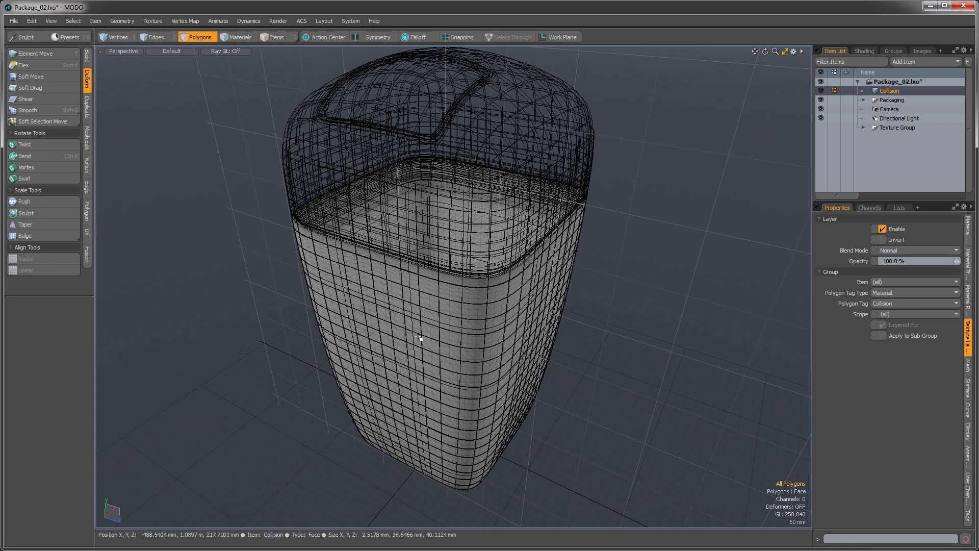
left_click_drag(485, 278, 408, 280, "ctrl+alt")
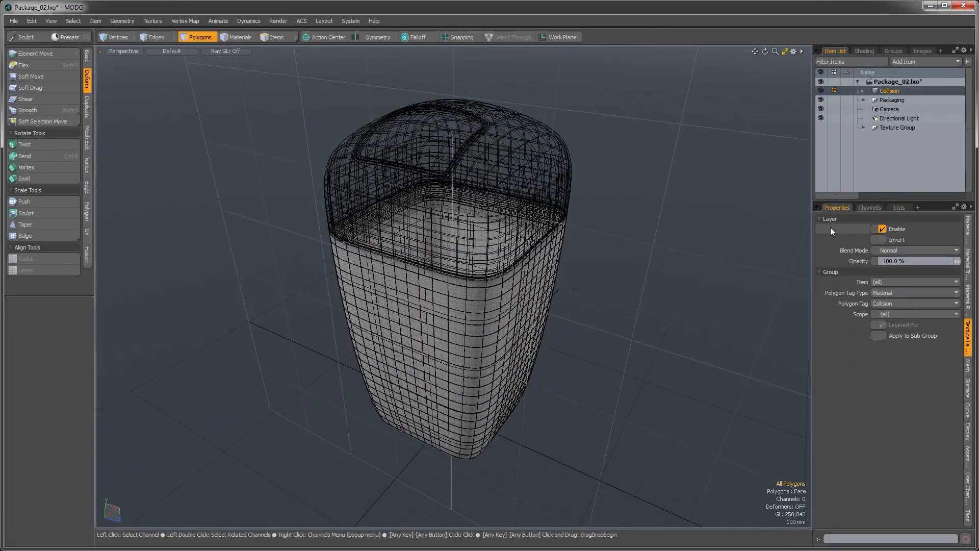
left_click_drag(632, 230, 639, 234, "alt+shift")
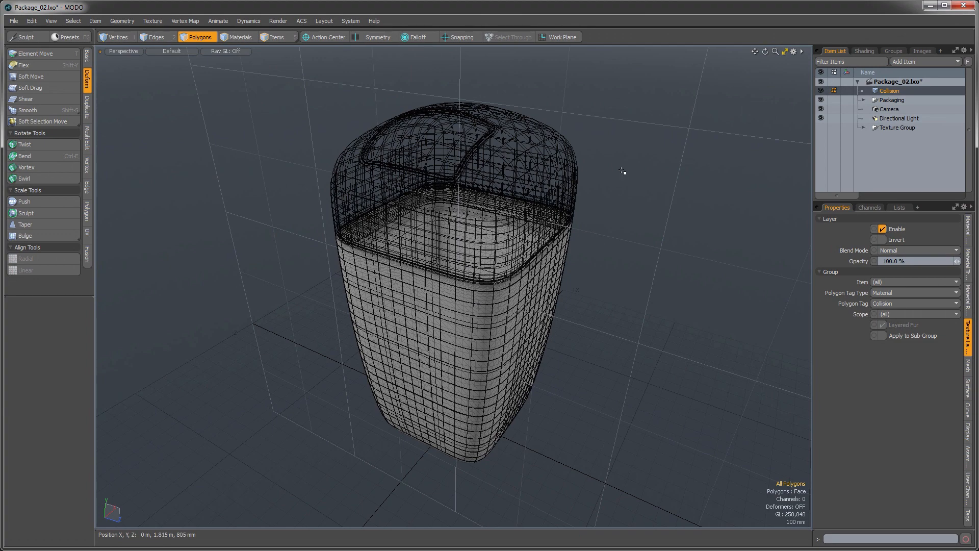
key("n")
left_click_drag(525, 286, 522, 360, "alt")
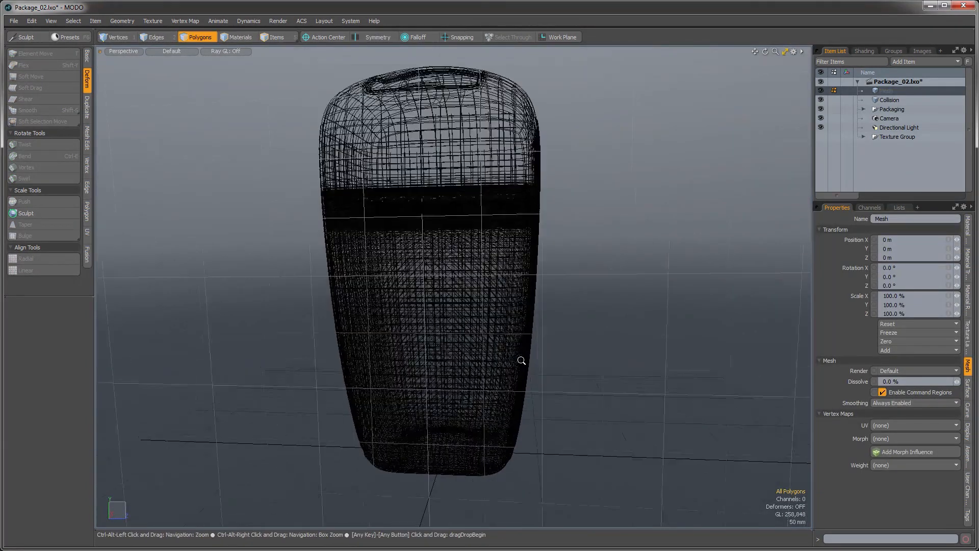
left_click(820, 108)
left_click_drag(587, 281, 586, 269, "alt+shift")
left_click(821, 100)
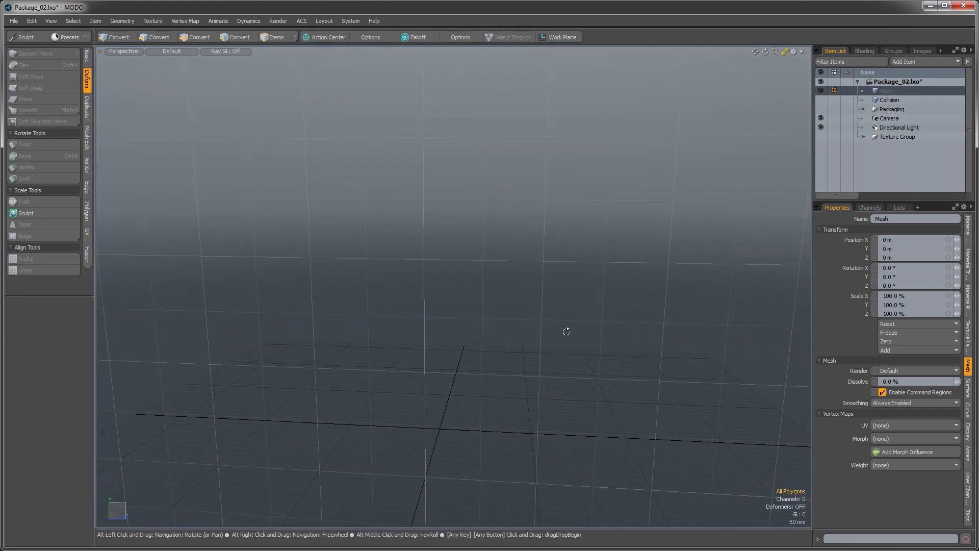
left_click_drag(493, 355, 500, 313, "alt+shift")
left_click_drag(446, 344, 339, 384, "alt")
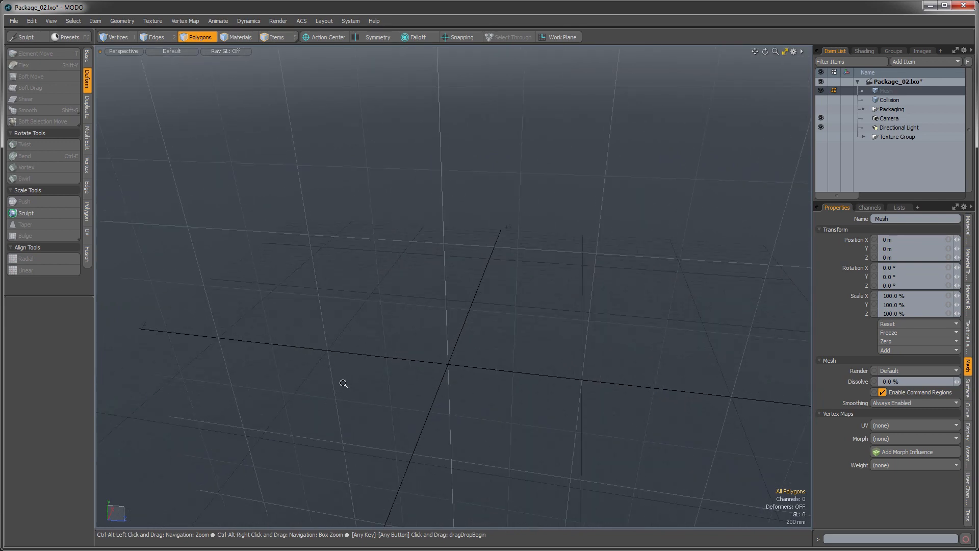
Step: Create a cube primitive about 700 mm on each side in the new mesh and set its position to 0 on all axes
left_click(87, 56)
left_click(16, 57)
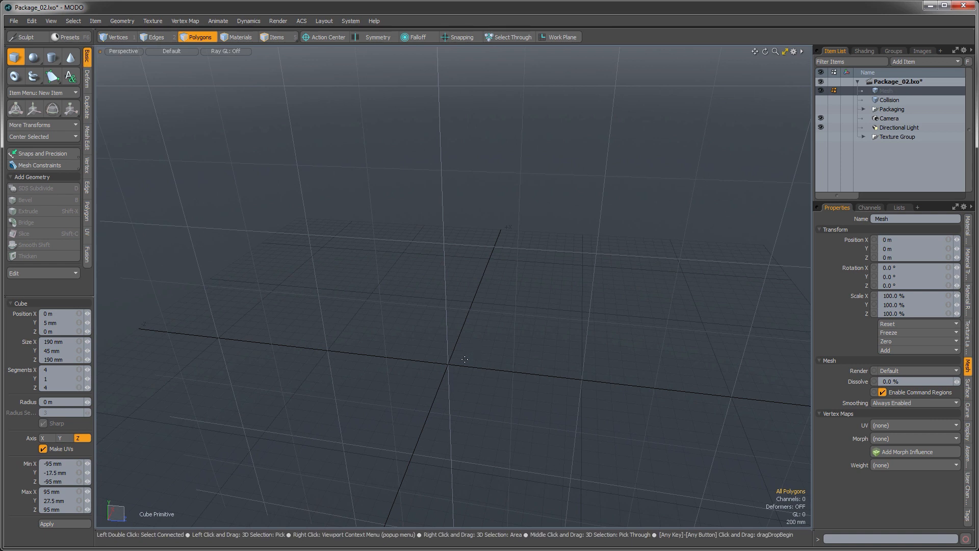
mouse_move(449, 363)
left_mouse_down()
mouse_move(459, 377)
mouse_move(440, 380)
left_mouse_up()
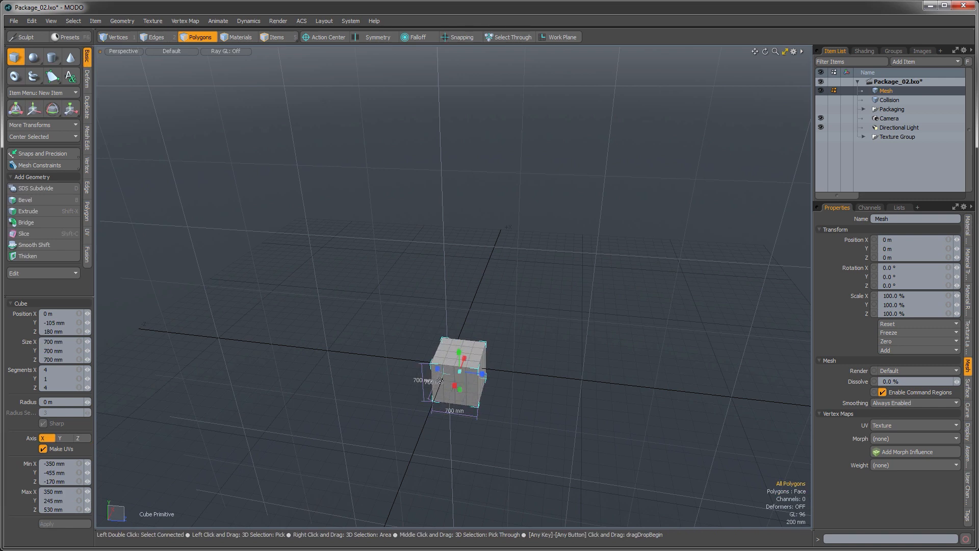
left_click(80, 318)
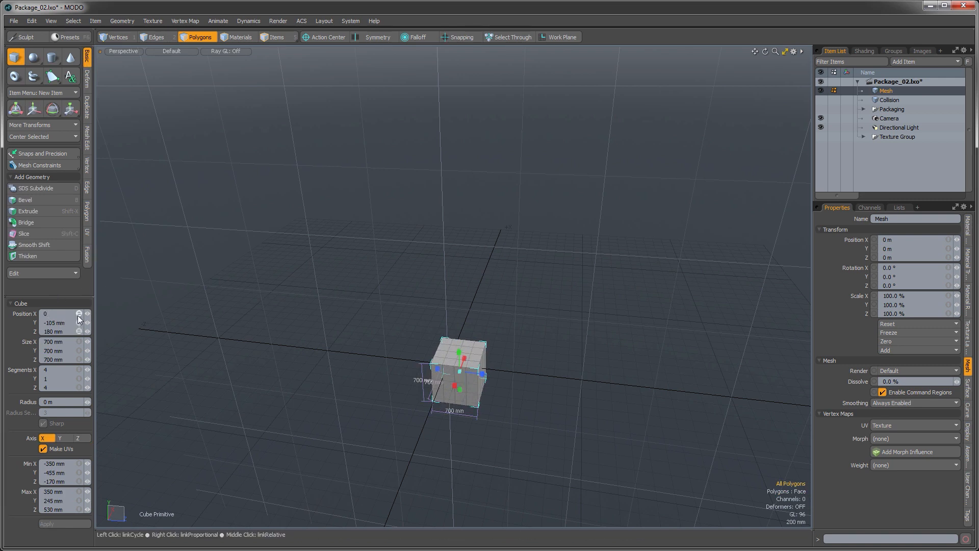
key("Return")
Step: Set the cube's size to 190 mm in X, 45 mm in Y and 190 mm in Z
left_click(59, 341)
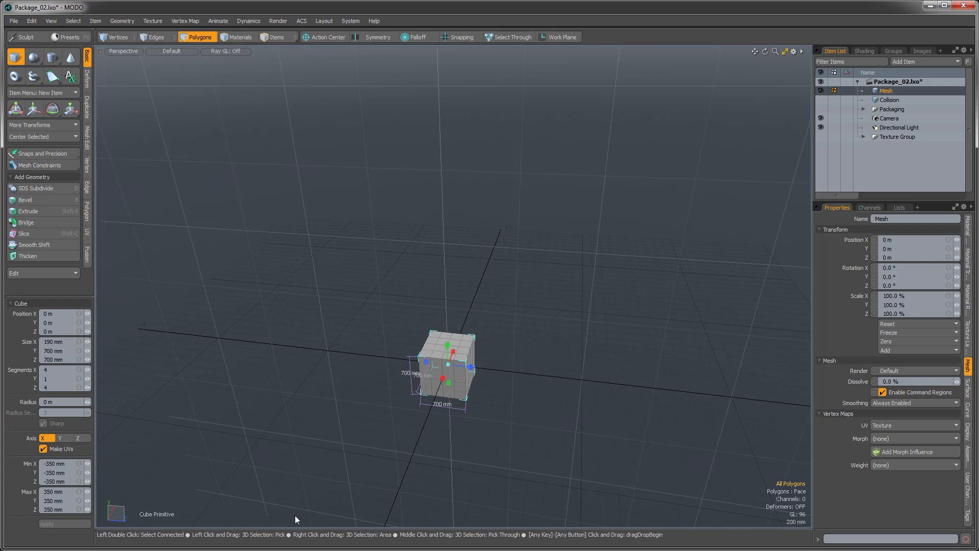
key("Tab")
type("45 m")
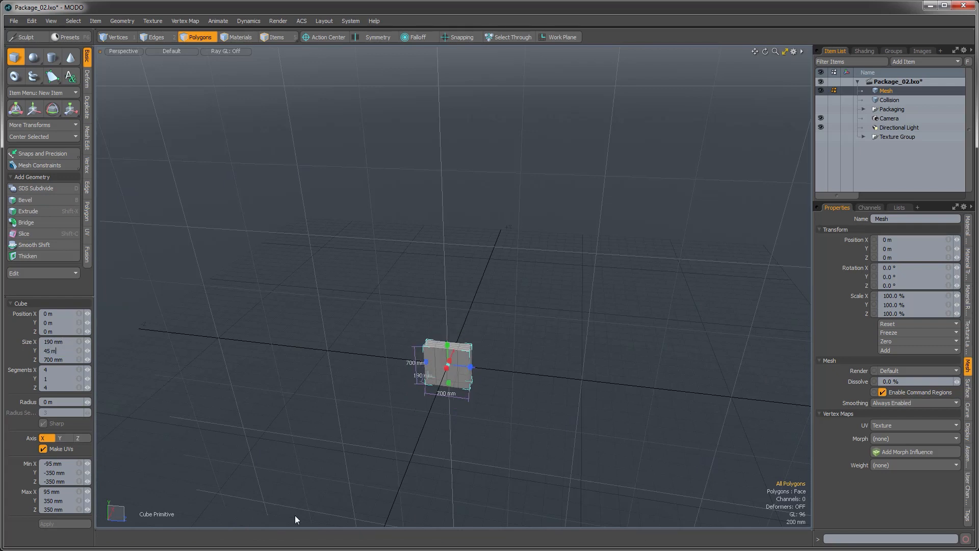
type("m")
key("Tab")
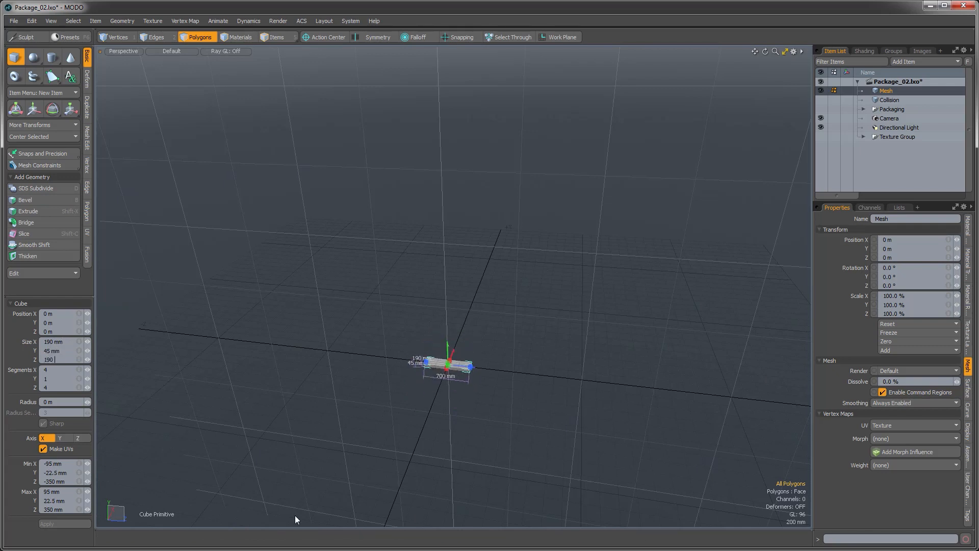
key("Tab")
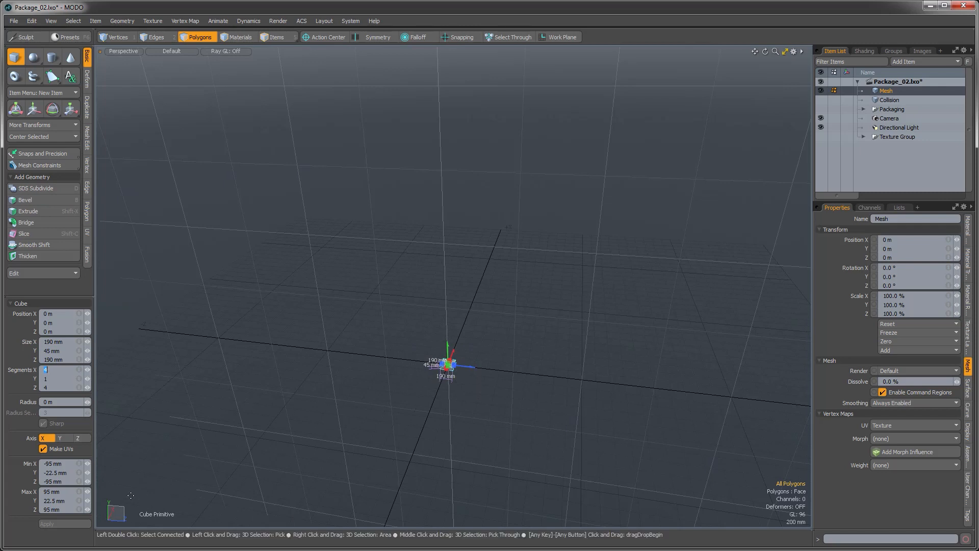
Step: Finish the cube primitive and convert the box to a Catmull-Clark subdivision surface
left_click_drag(357, 393, 376, 400, "alt")
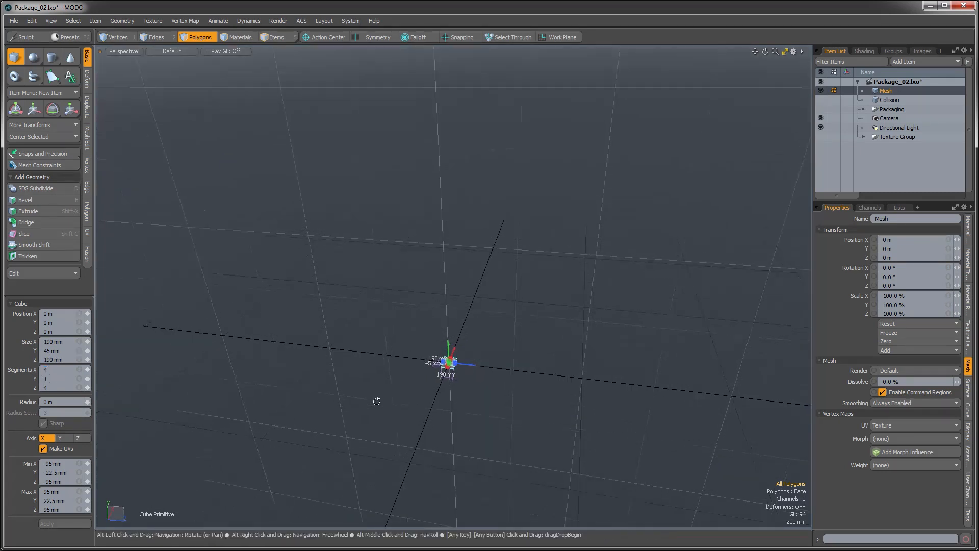
left_click_drag(457, 365, 570, 330, "ctrl+alt")
mouse_move(434, 352)
left_mouse_down("ctrl+alt")
mouse_move(486, 340)
mouse_move(468, 322)
mouse_move(441, 363)
left_mouse_up("ctrl+alt")
left_click_drag(440, 363, 392, 357, "alt+shift")
key("a")
left_click_drag(408, 357, 480, 330, "alt")
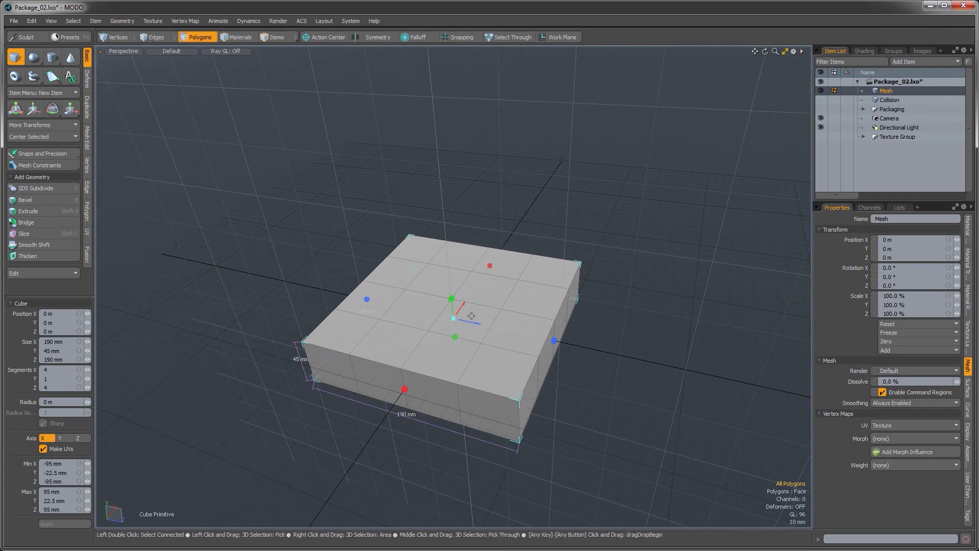
key("space")
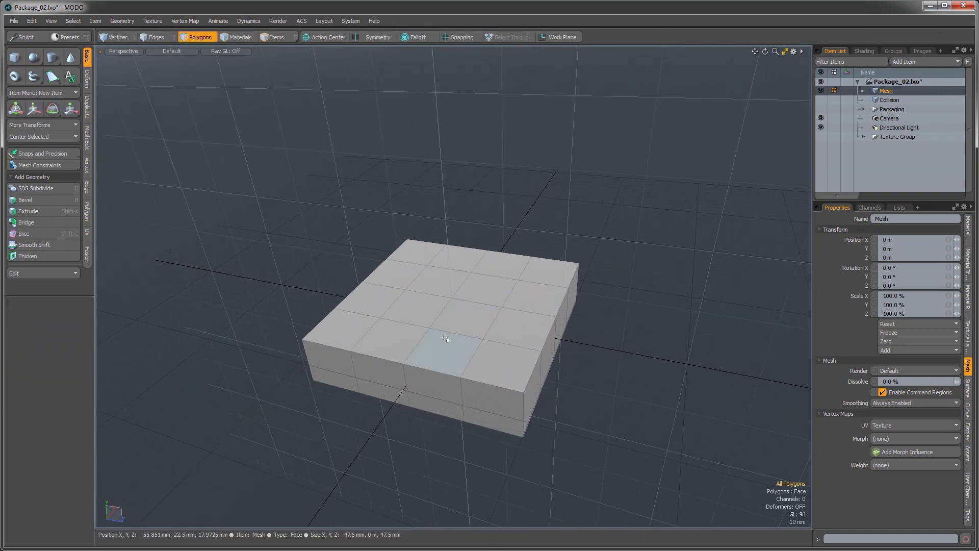
key("shift+Tab")
left_click_drag(433, 361, 463, 350, "alt")
Step: Assign a new red material named FruitBit (1.0, 0.0, 0.0) to all polygons of the rounded box
double_click(464, 350)
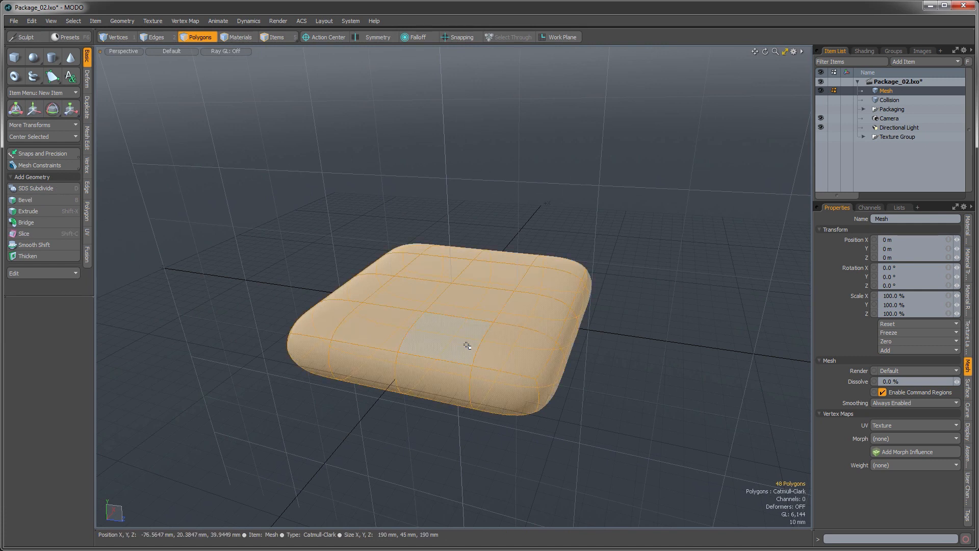
key("m")
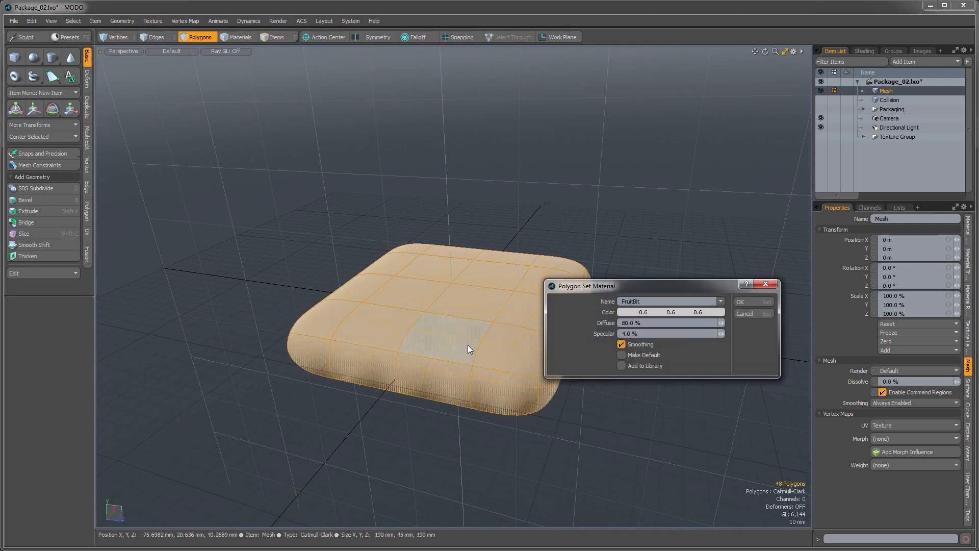
left_click(623, 312)
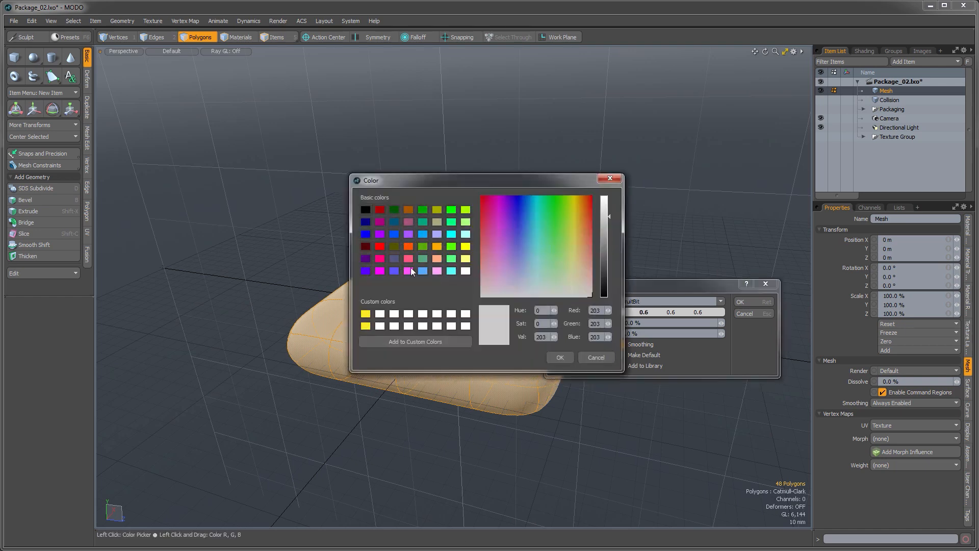
left_click(381, 247)
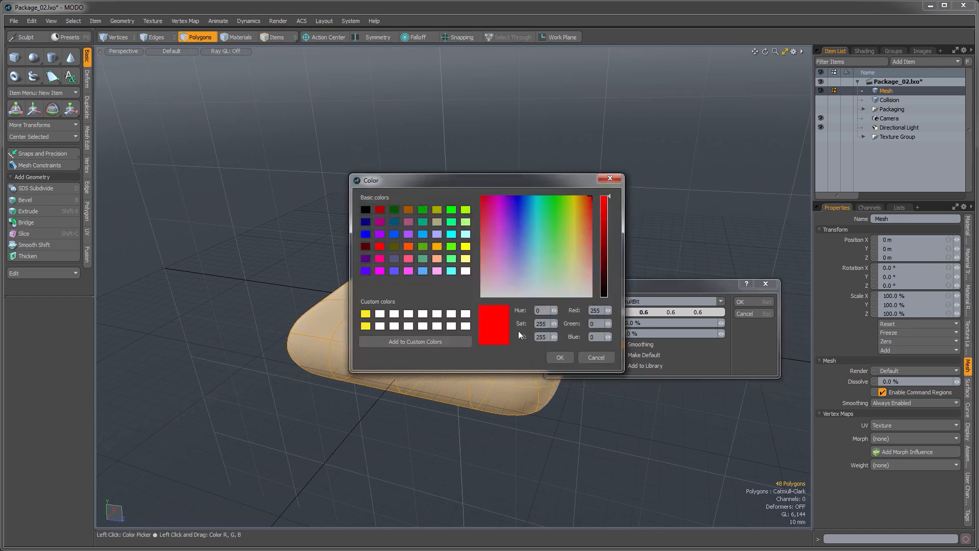
left_click(555, 357)
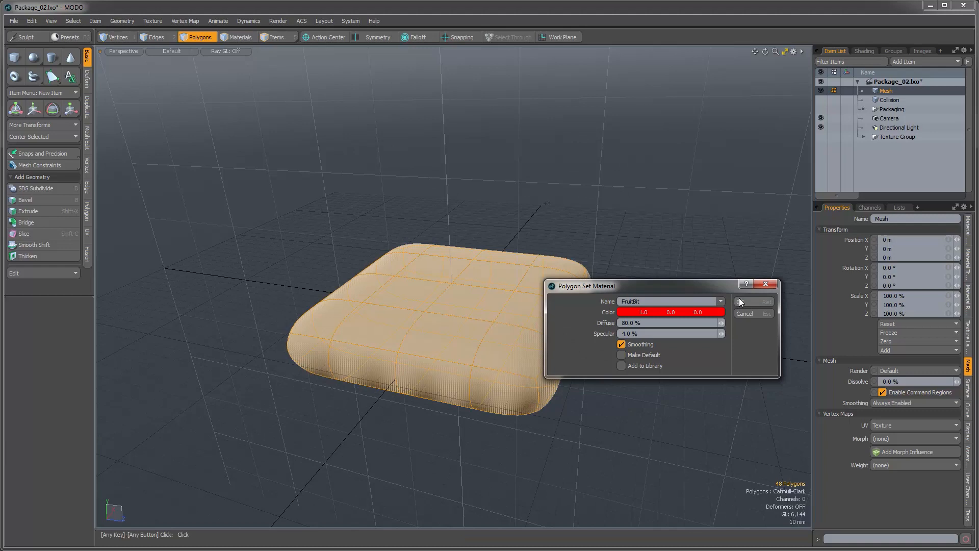
left_click(740, 300)
left_click_drag(606, 302, 503, 324, "ctrl+alt")
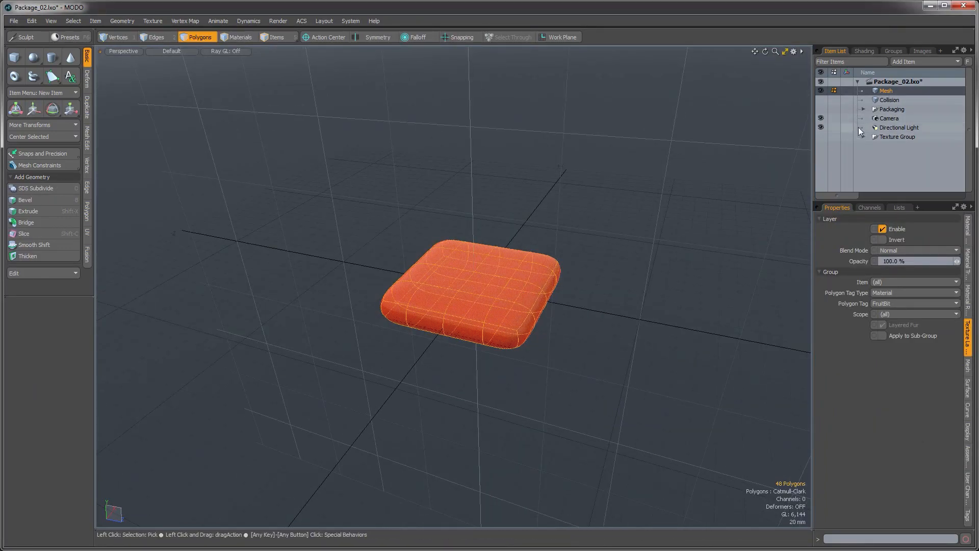
Step: Rename the rounded box's mesh item as FruitBit
double_click(886, 90)
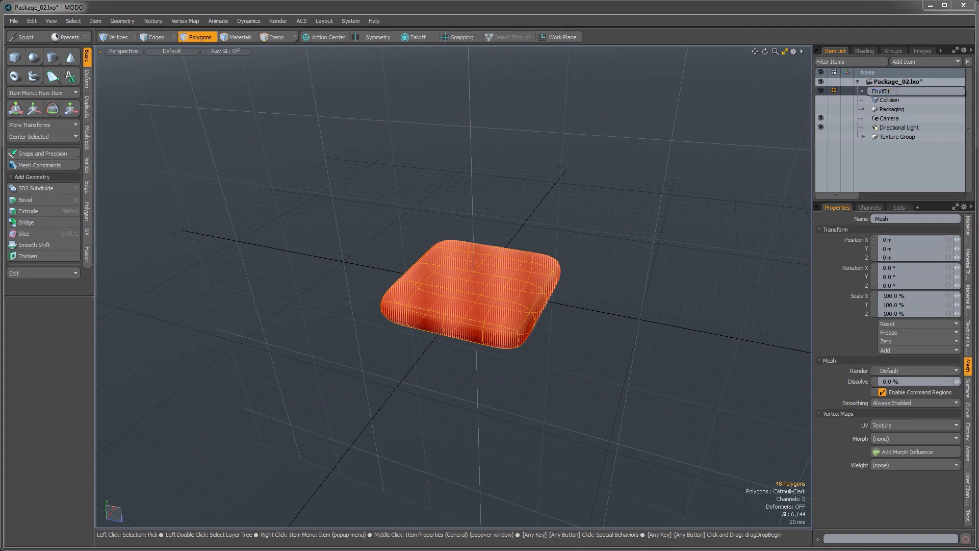
type("FruitBit")
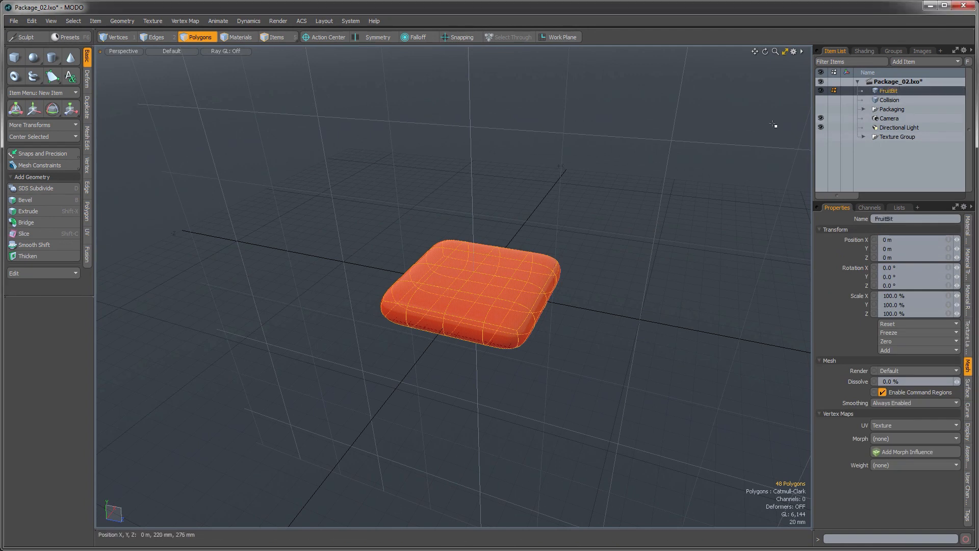
key("Return")
Step: Show the Collision mesh again and check the FruitBit's size and placement inside the container
left_click(822, 100)
left_click_drag(566, 241, 471, 278, "alt+shift")
left_click_drag(472, 278, 422, 311, "ctrl+alt")
left_click_drag(504, 250, 499, 273, "alt+shift")
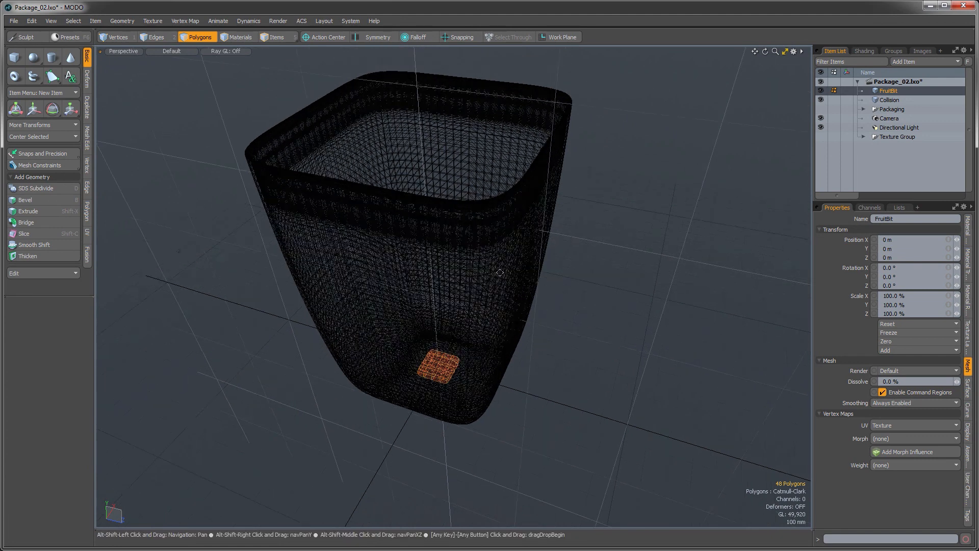
left_click_drag(421, 403, 476, 230, "alt")
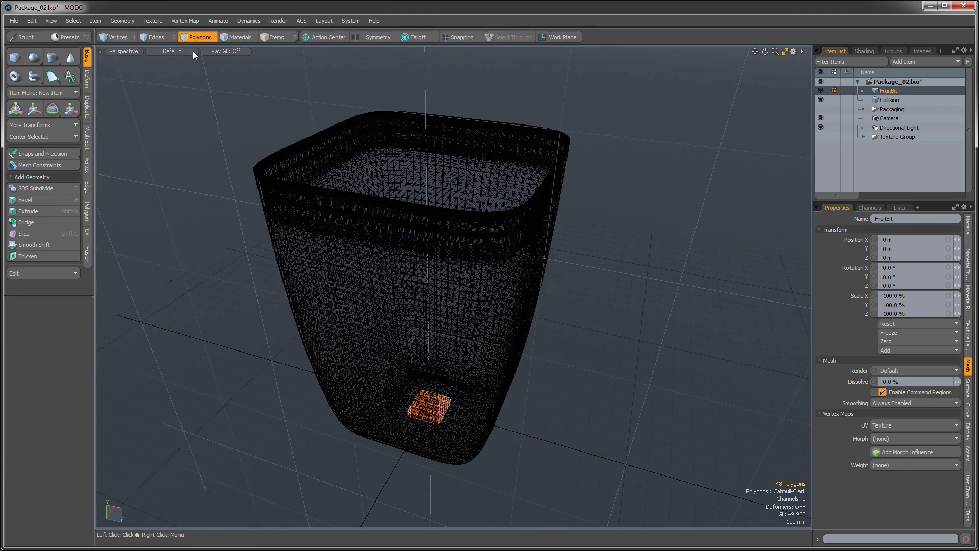
Step: Move the FruitBit item straight up above the container's opening, to a Y position of about 1.645 m
left_click(156, 37)
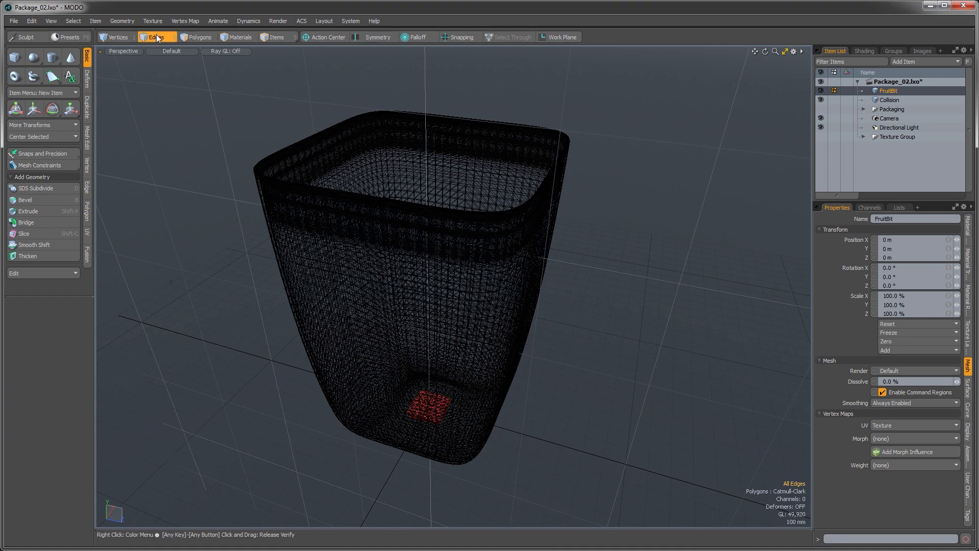
left_click(197, 37)
left_click(277, 37)
left_click_drag(360, 266, 393, 297, "alt")
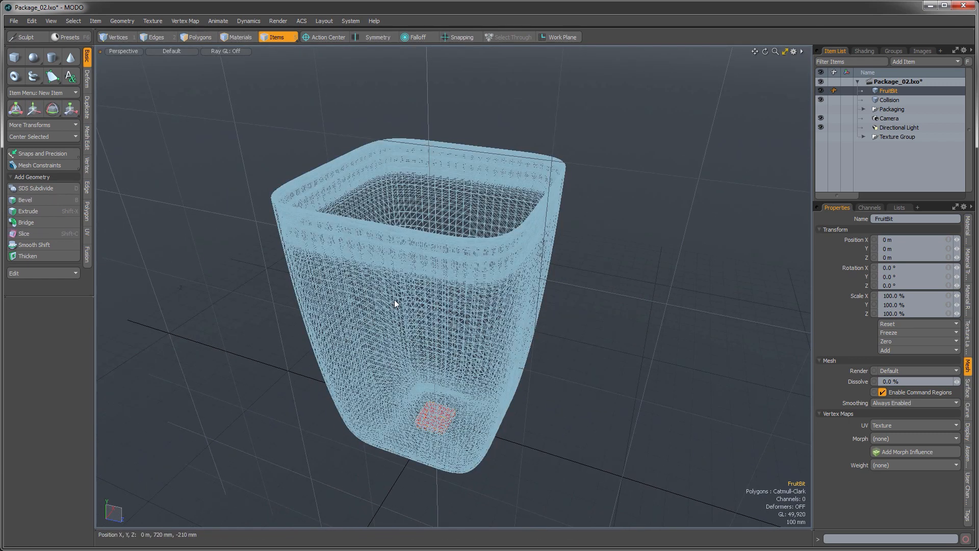
key("y")
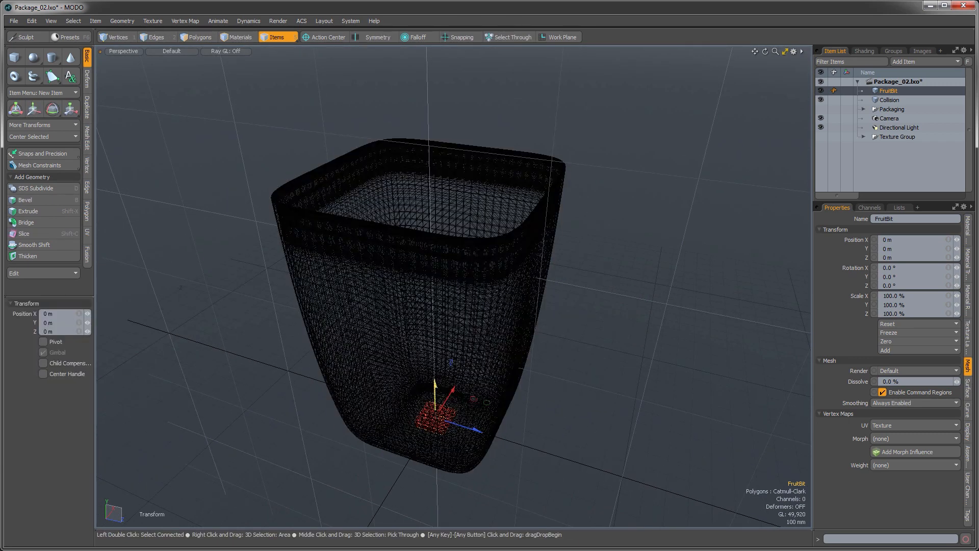
left_click_drag(436, 395, 452, 158)
left_click_drag(462, 260, 468, 280, "alt")
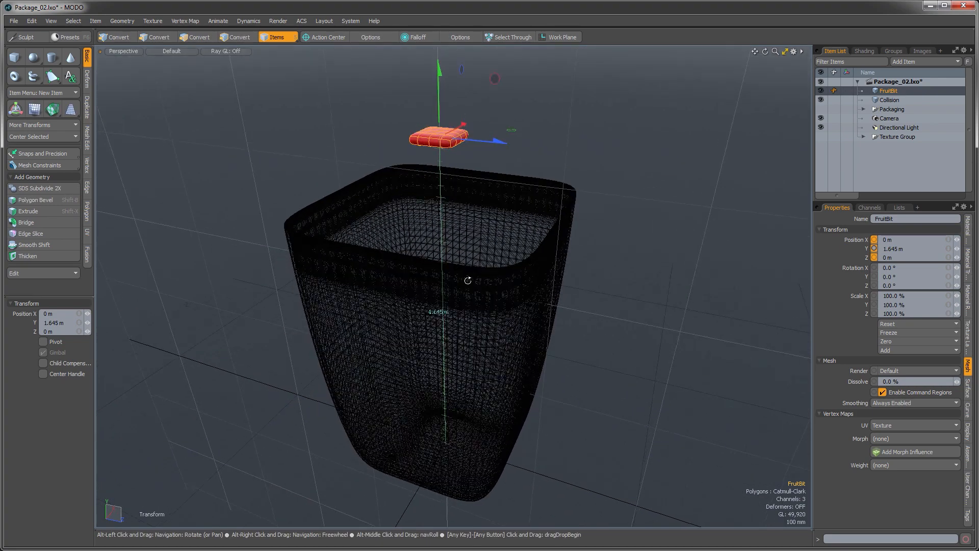
Step: Select the Collision and FruitBit items together and drop the transform tool
left_click(930, 99)
left_click(930, 91, "shift")
left_click_drag(556, 306, 621, 252, "ctrl+alt")
key("space")
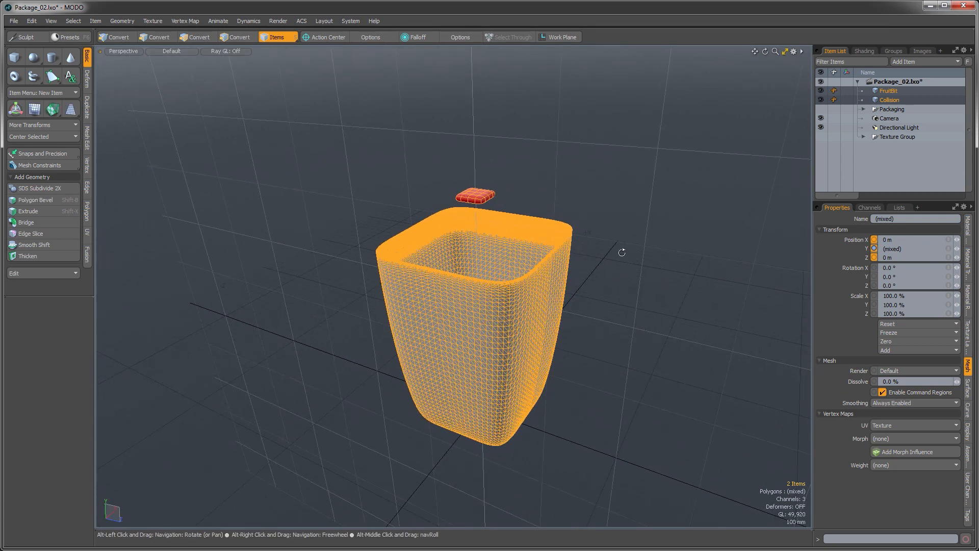
Step: Switch to the animation workspace with the timeline and dynamics tools, keeping the perspective viewport maximized over the work area
left_click_drag(509, 376, 421, 298, "alt")
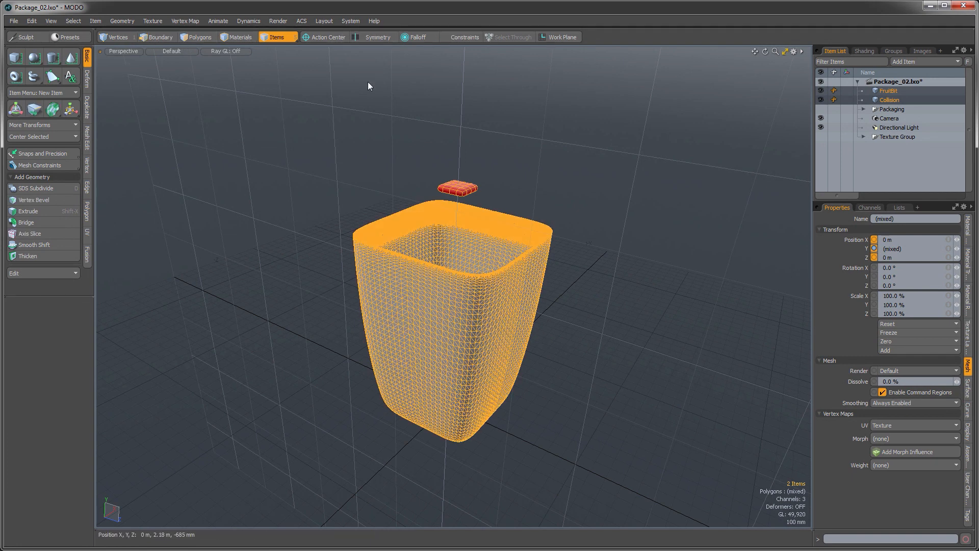
key("ctrl+Tab")
left_click(203, 278)
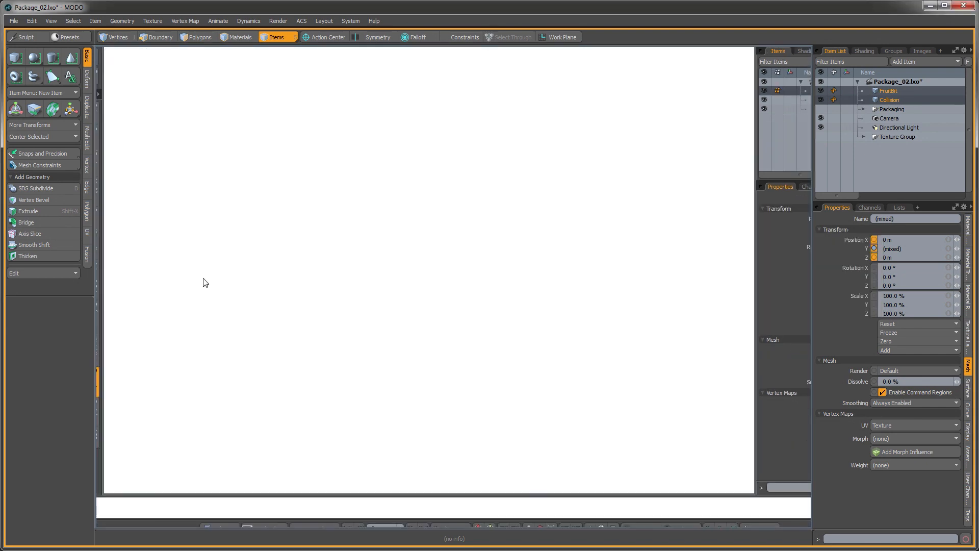
left_click_drag(421, 259, 412, 312, "alt+shift")
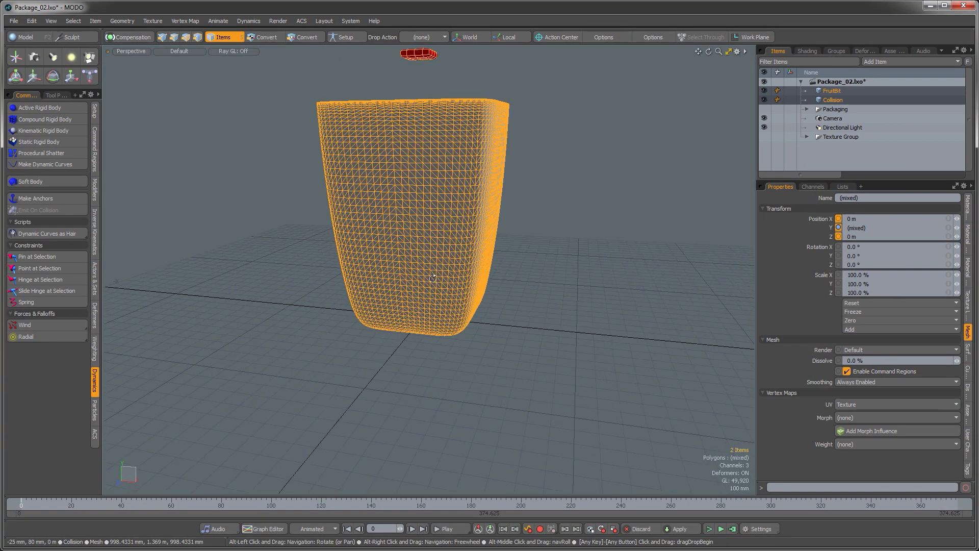
left_click(730, 53)
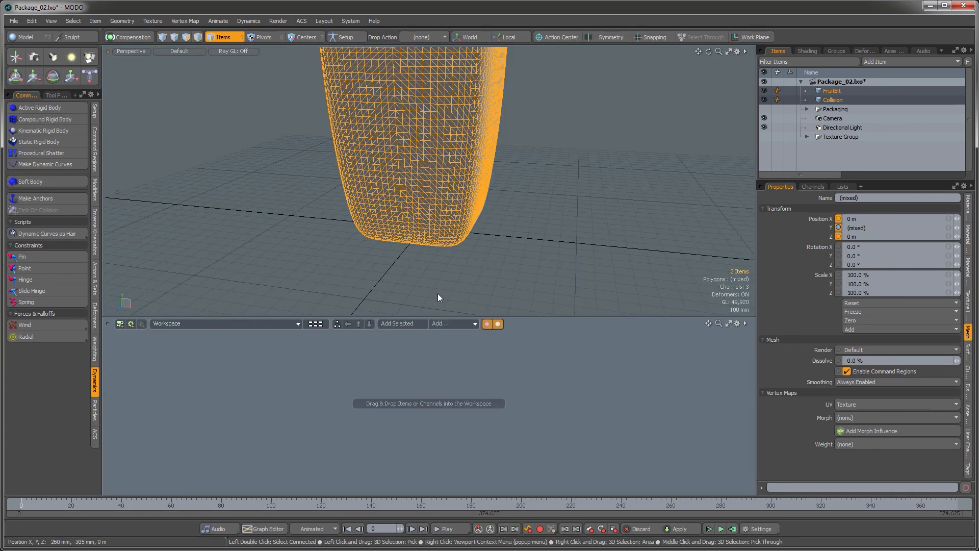
left_click_drag(324, 315, 327, 358)
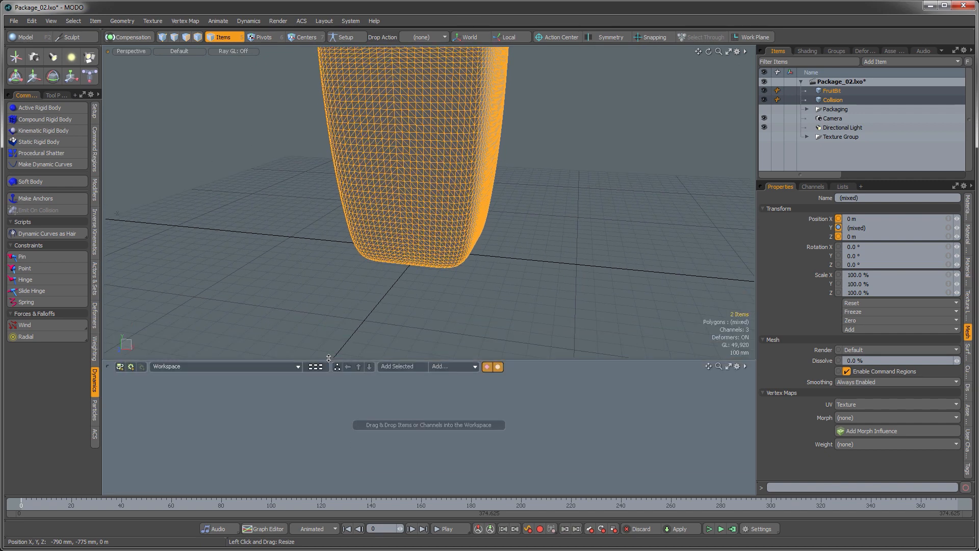
left_click_drag(449, 196, 525, 255, "alt+shift")
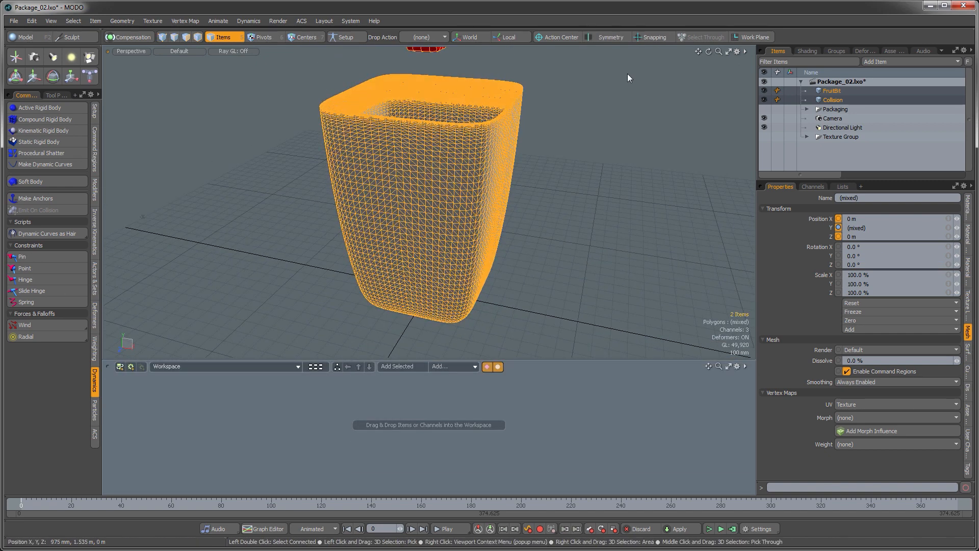
left_click(726, 53)
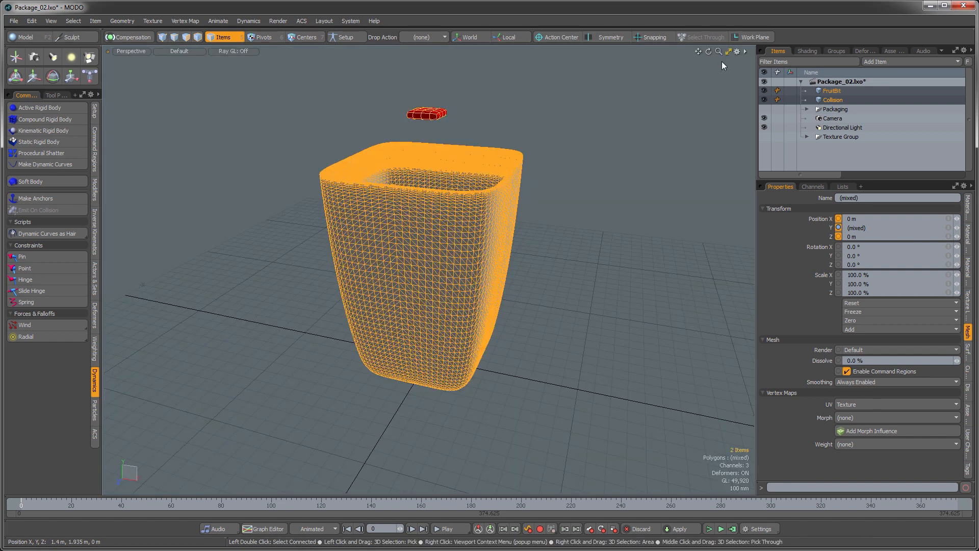
Step: Select only the Collision container and make it a Static Rigid Body
left_click_drag(517, 234, 415, 299, "alt")
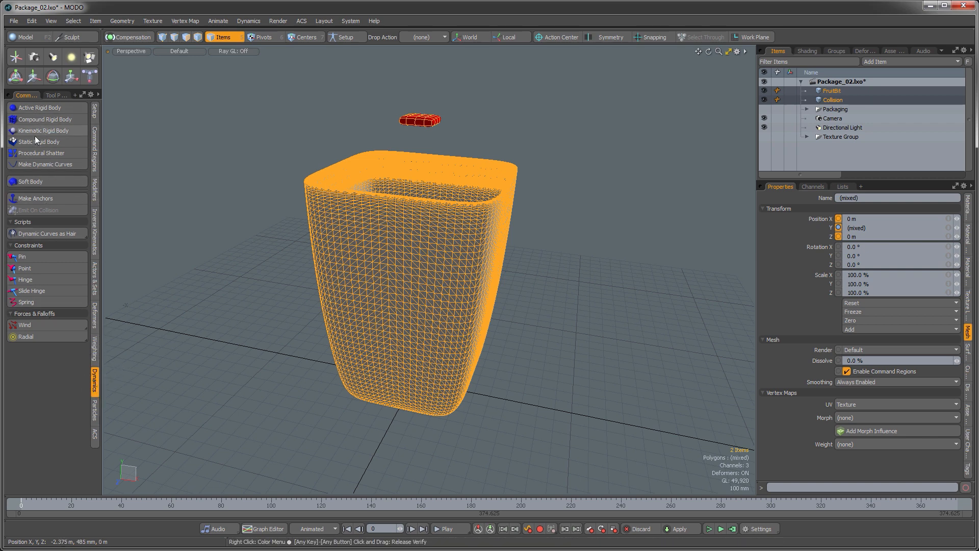
left_click(249, 206)
left_click_drag(525, 258, 539, 274, "alt")
left_click(421, 256)
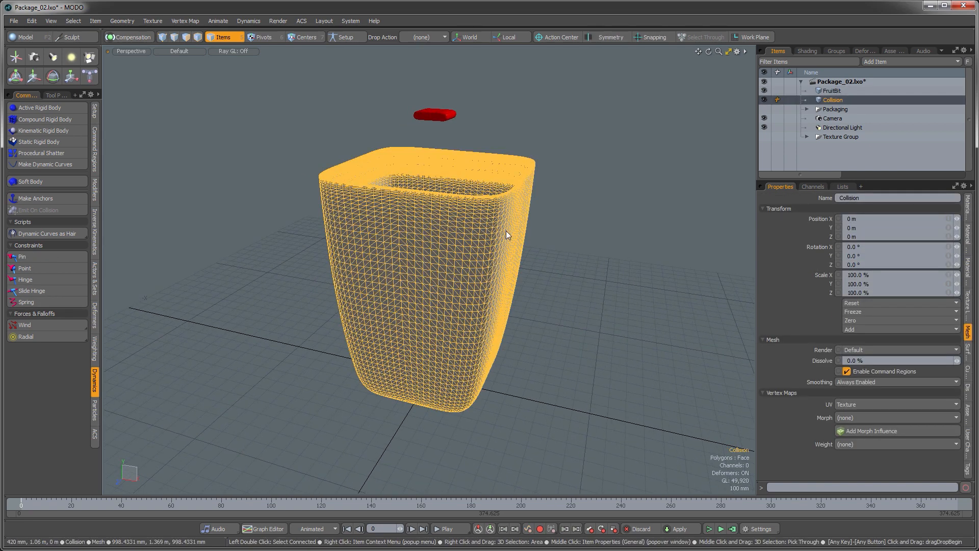
left_click_drag(409, 176, 499, 199, "alt")
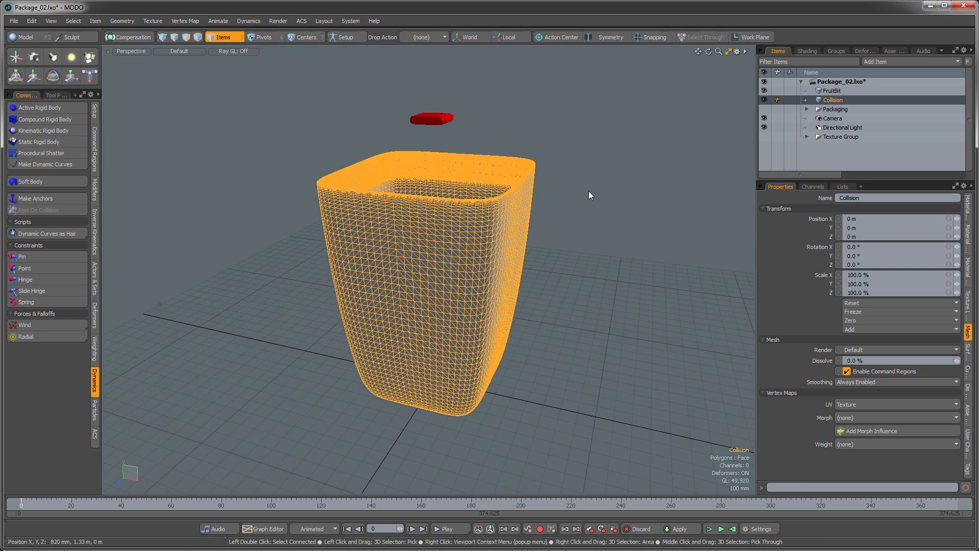
left_click(551, 149)
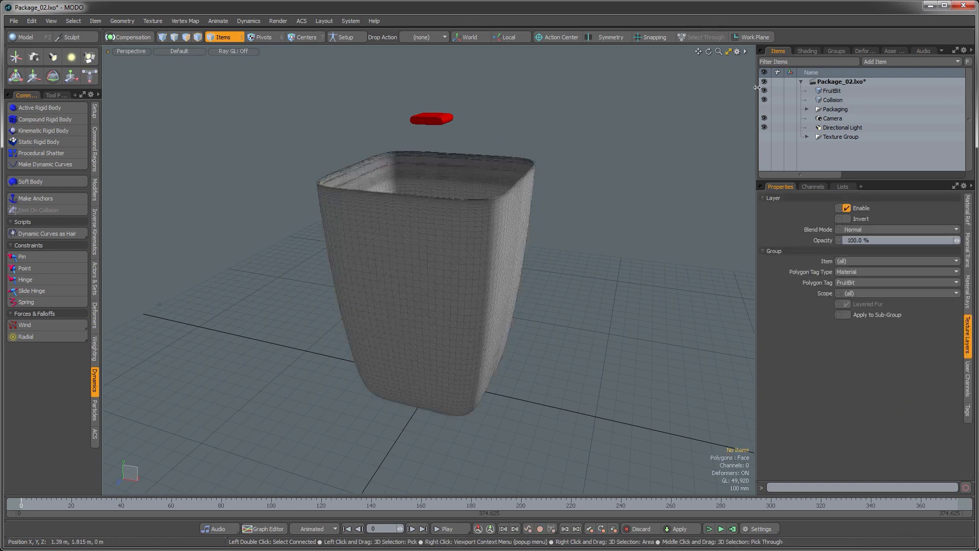
left_click(833, 100)
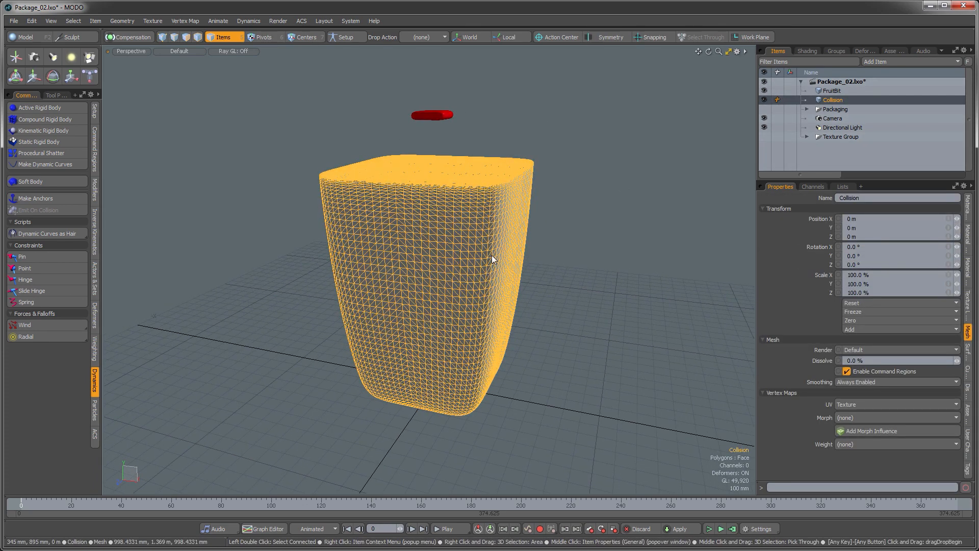
left_click(33, 142)
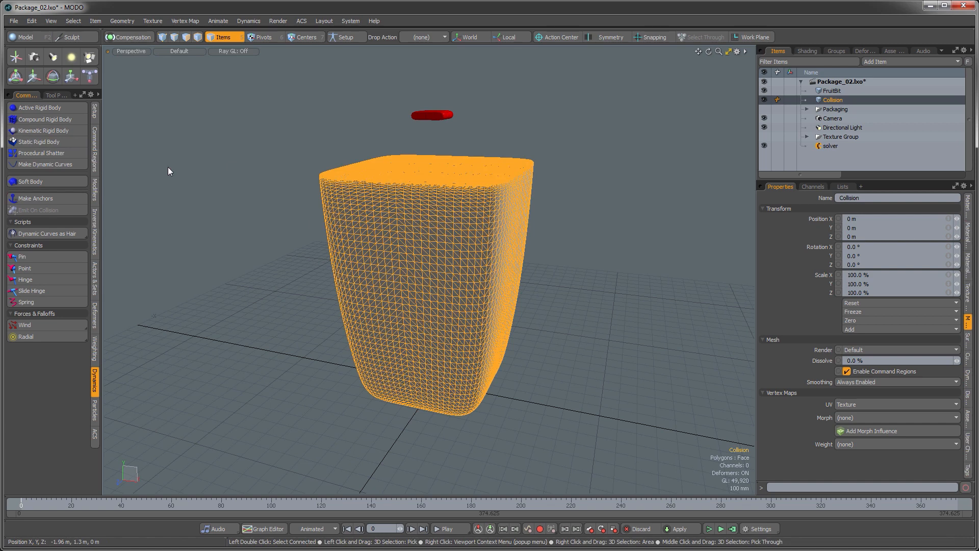
Step: Review the Collision item's dynamic properties, including its static state and collision shape, and clear the selection
left_click_drag(463, 222, 607, 237, "alt")
left_click(673, 210)
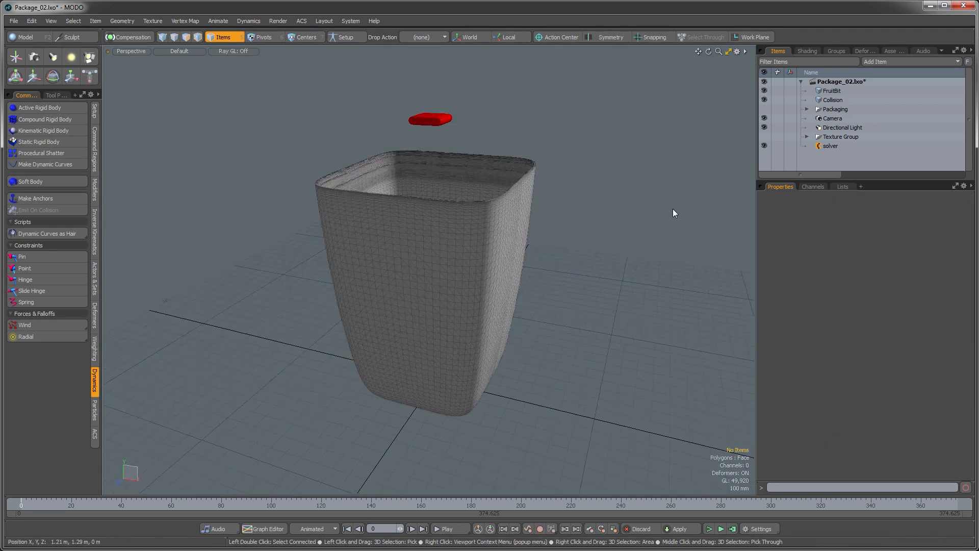
left_click(489, 247)
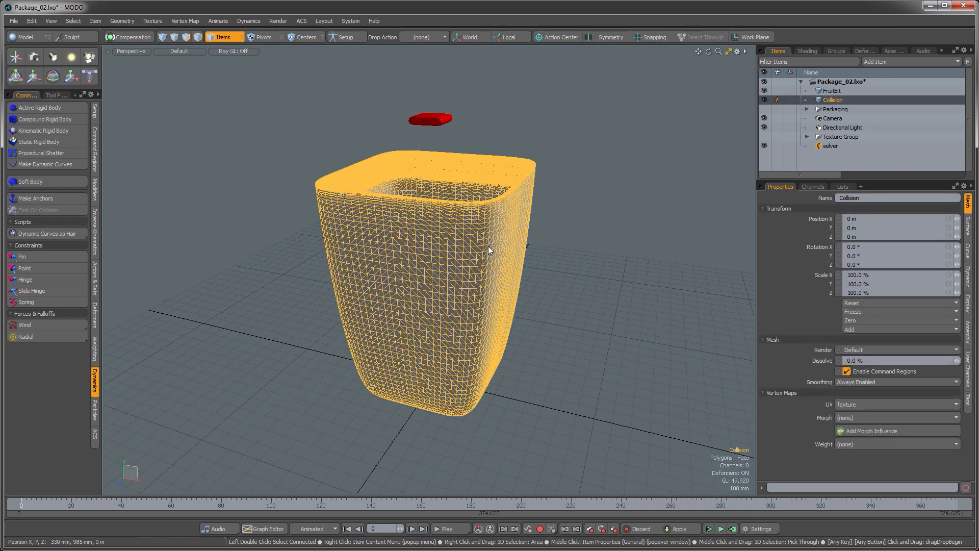
left_click(970, 283)
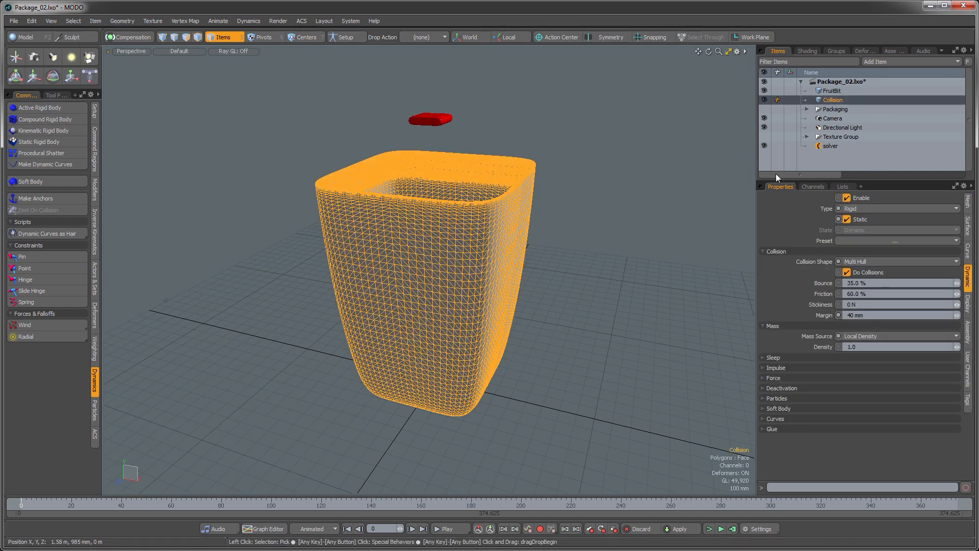
mouse_move(490, 122)
left_mouse_down("alt")
mouse_move(508, 135)
mouse_move(510, 121)
mouse_move(495, 127)
left_mouse_up("alt")
left_click(525, 116)
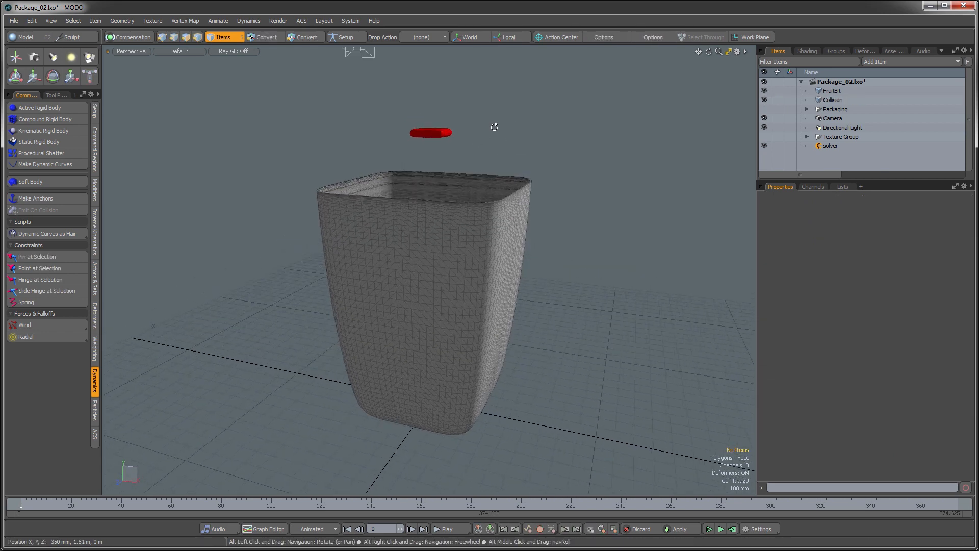
Step: Make the FruitBit piece above the container an Active Rigid Body
left_click(427, 131)
left_click_drag(475, 214, 457, 191, "alt")
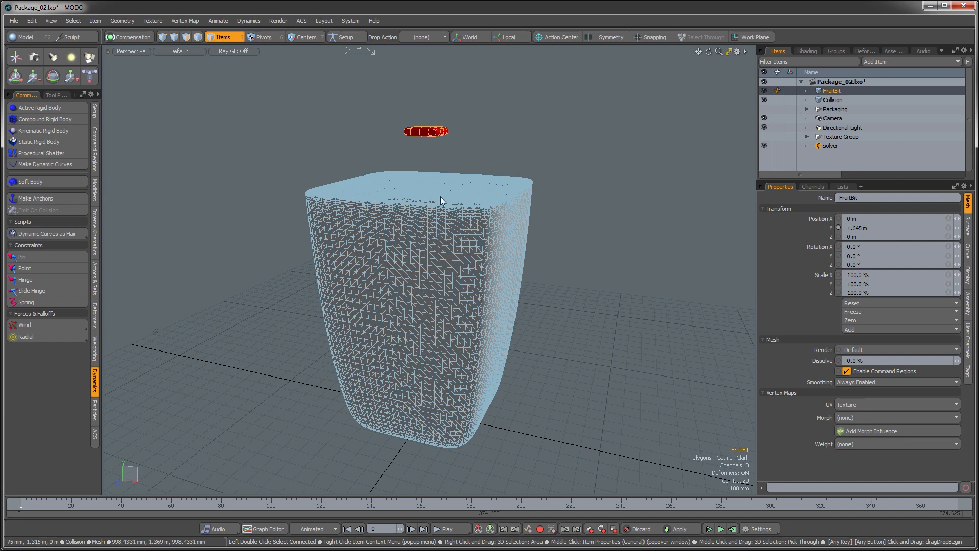
left_click_drag(473, 138, 420, 167, "alt")
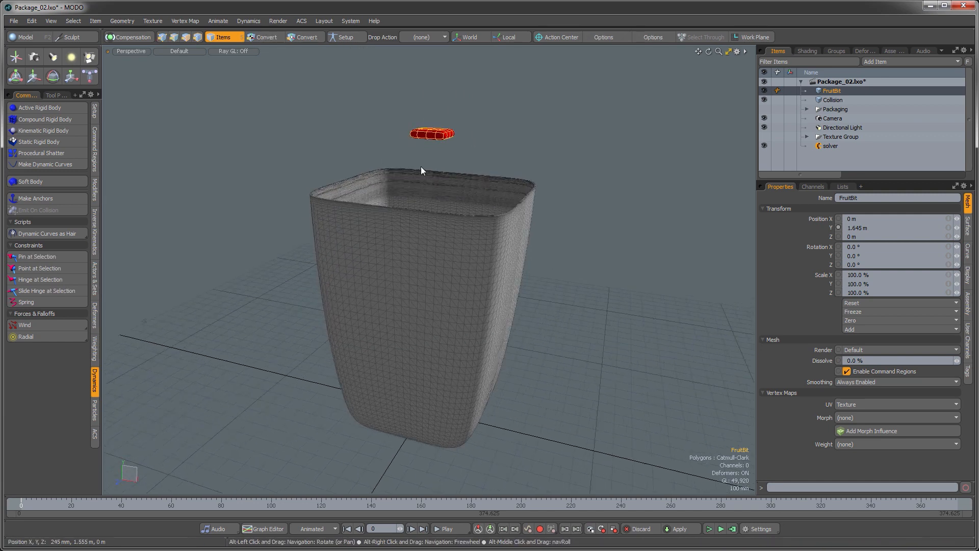
left_click(51, 109)
left_click_drag(383, 198, 448, 317, "alt")
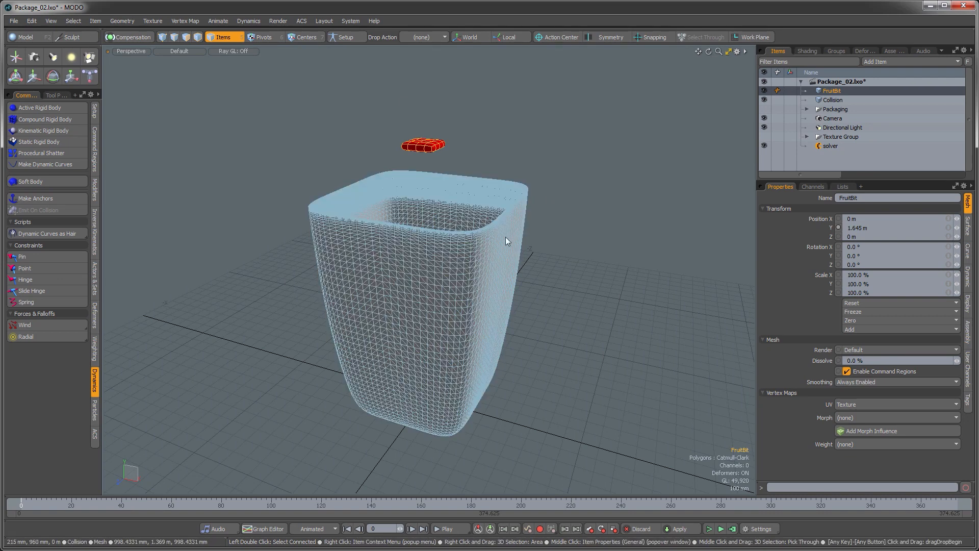
left_click_drag(486, 238, 388, 246, "alt")
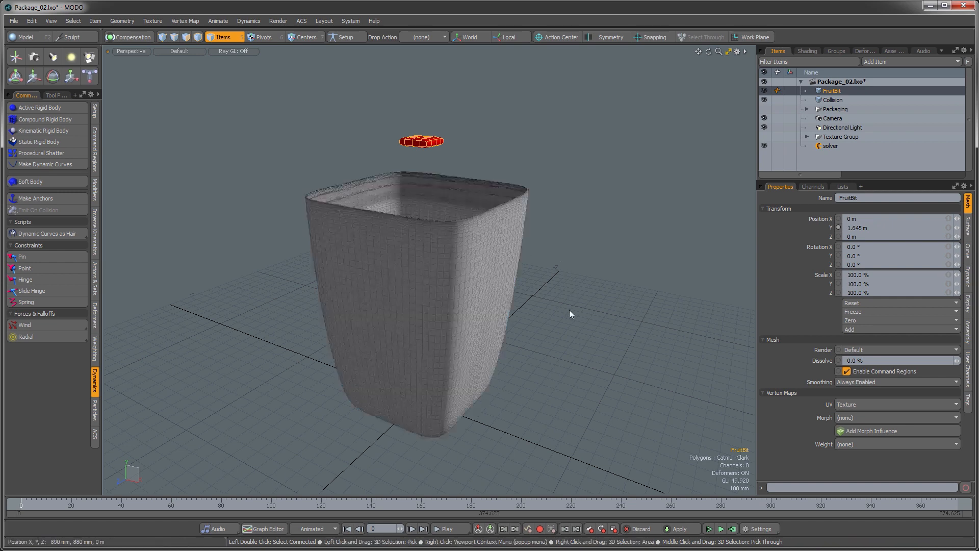
left_click_drag(570, 310, 529, 331, "alt")
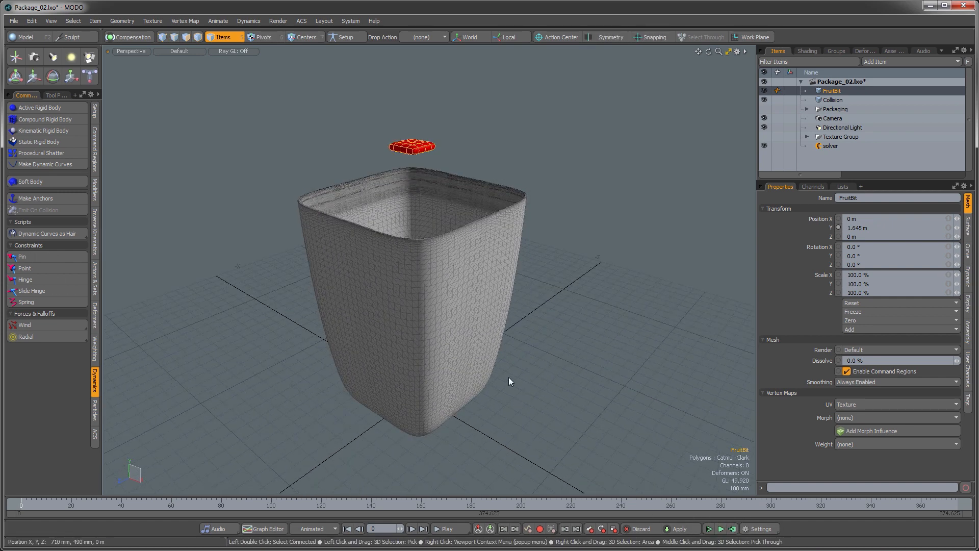
left_click_drag(509, 378, 506, 400, "alt")
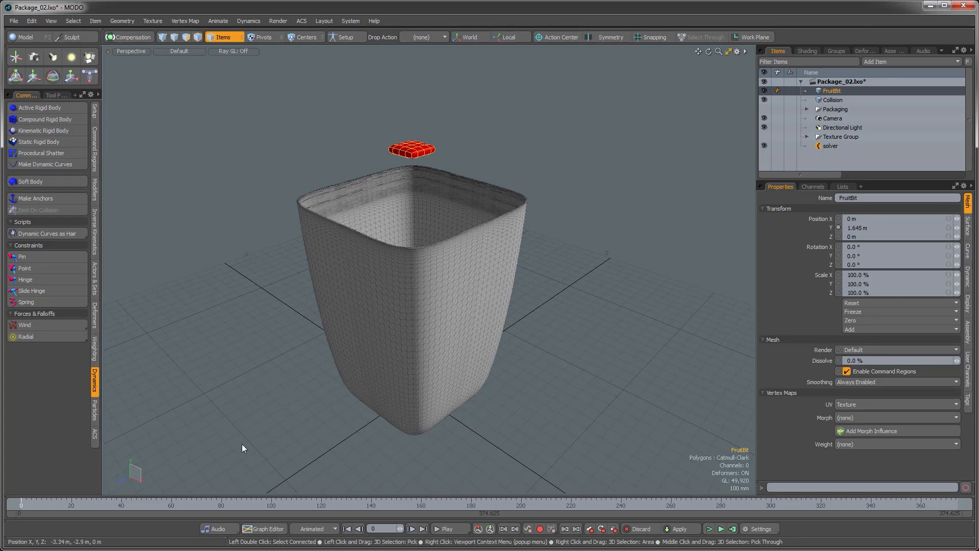
left_click(225, 505)
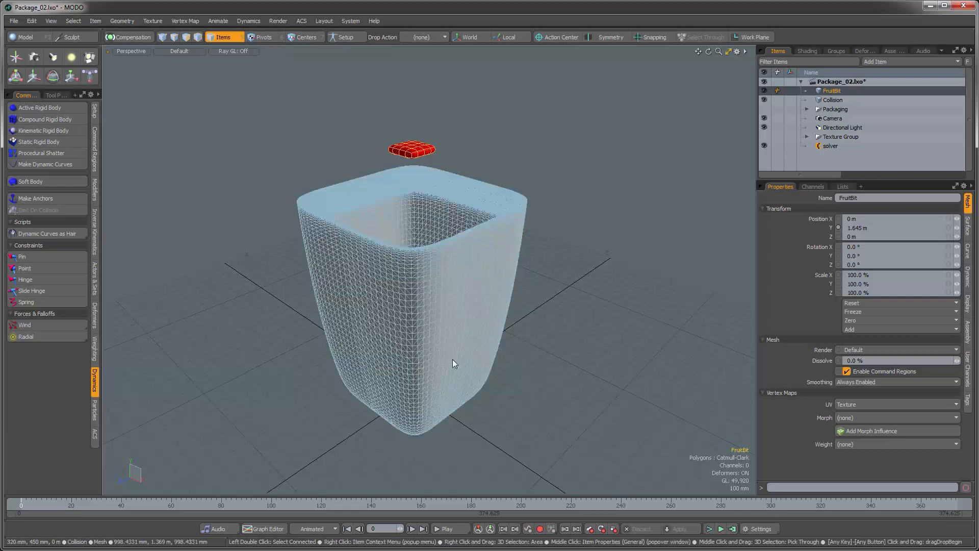
Step: Run the live dynamics simulation to test how the FruitBit falls into the Collision container, and stop it
left_click_drag(453, 362, 460, 302, "alt")
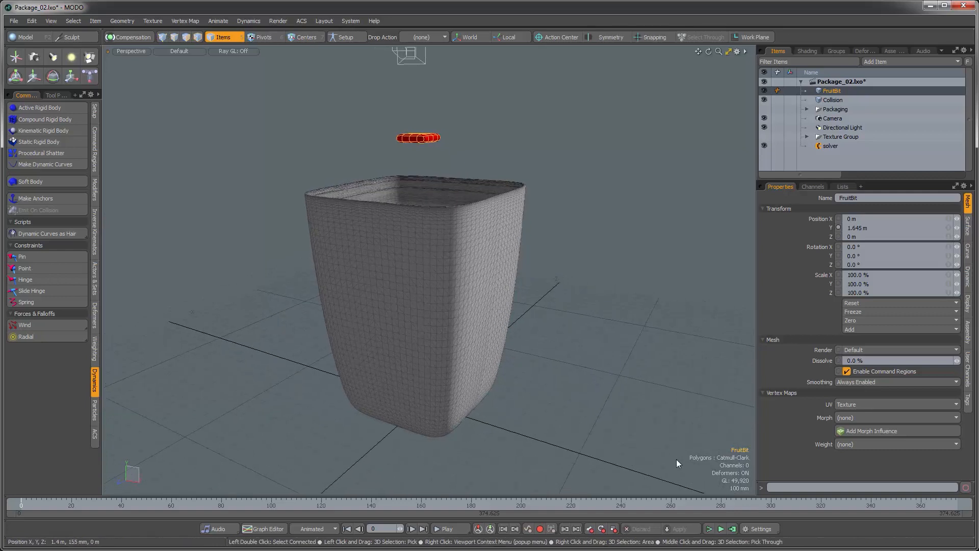
left_click(709, 530)
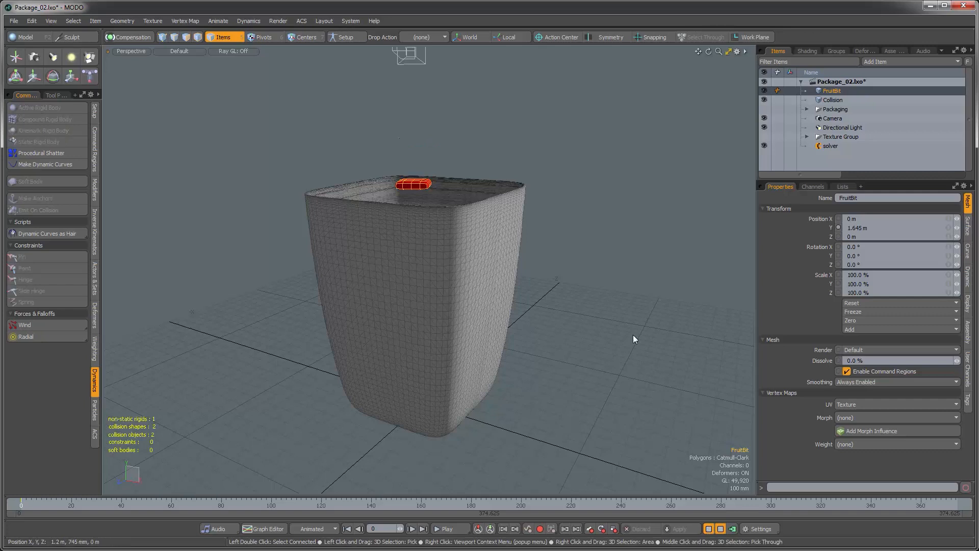
left_click_drag(492, 319, 437, 278, "alt")
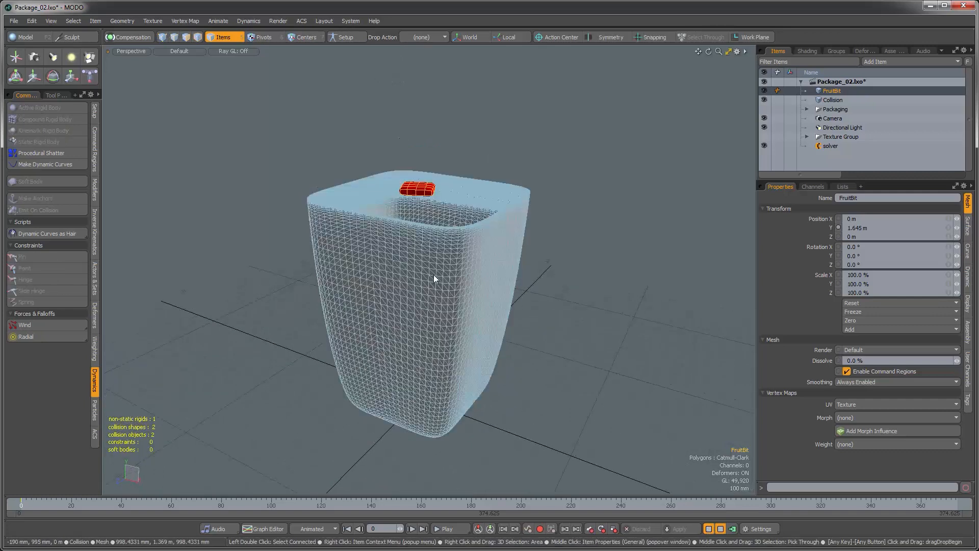
left_click(710, 530)
Step: Set the Collision item's dynamic Collision Shape to Mesh and clear the selection
left_click_drag(474, 270, 463, 302, "alt")
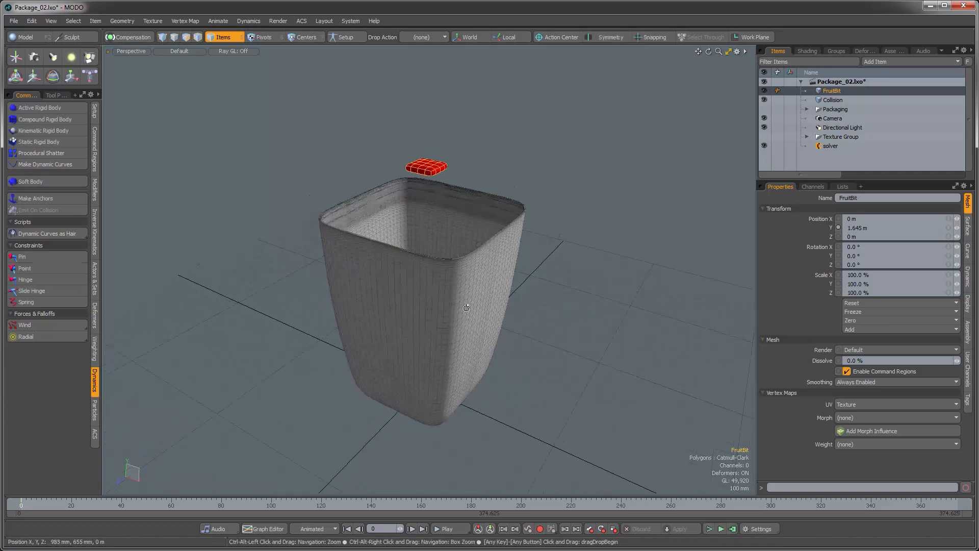
left_click(557, 262)
left_click(445, 279)
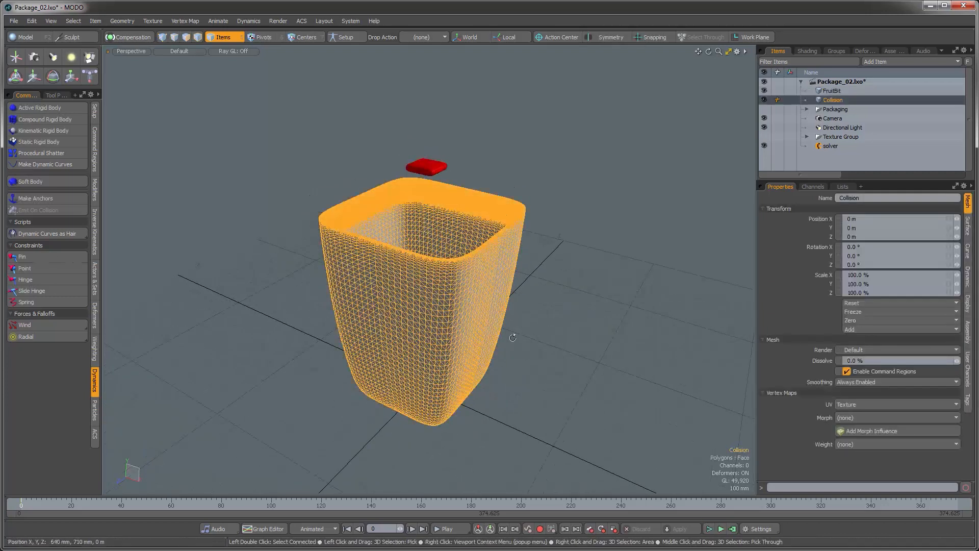
left_click(969, 277)
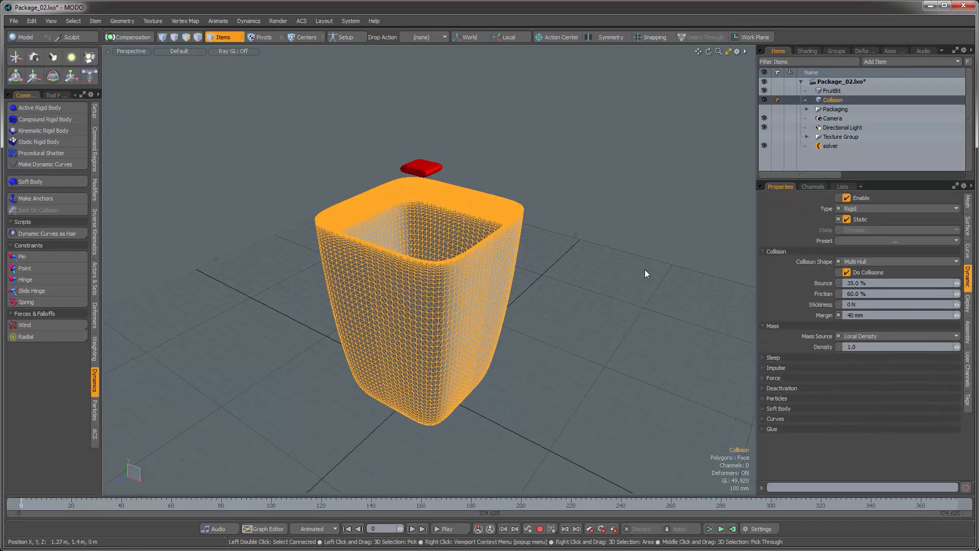
left_click(865, 261)
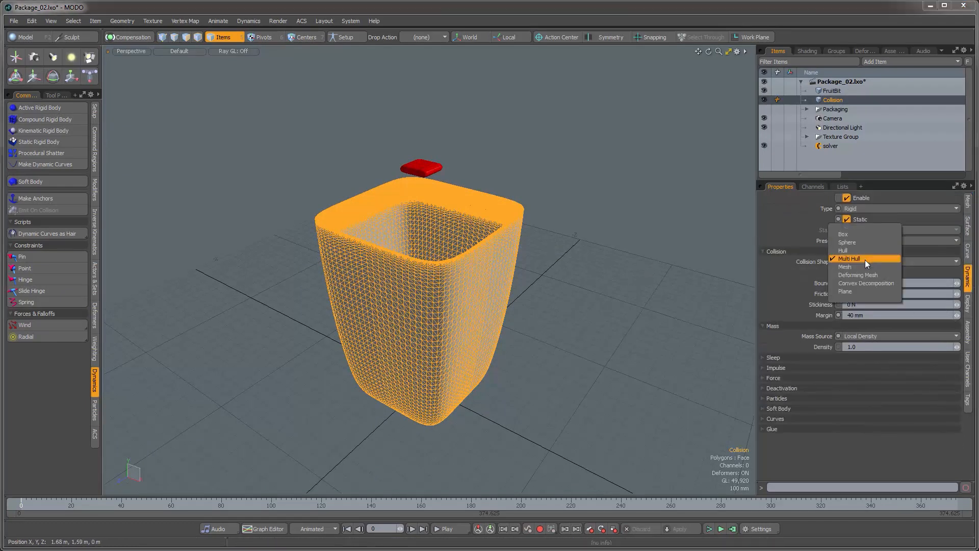
left_click(863, 265)
scroll(545, 273, "up", 4)
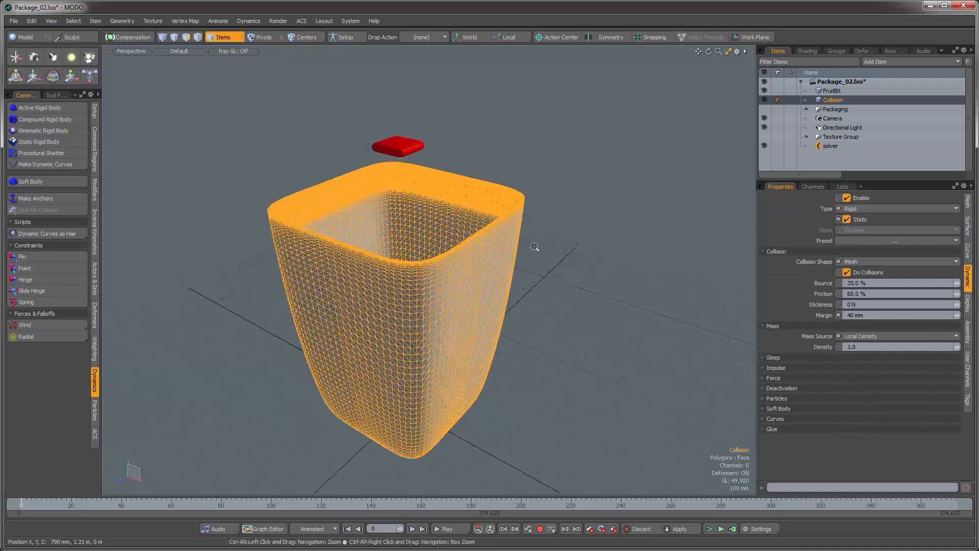
scroll(469, 309, "down", 5)
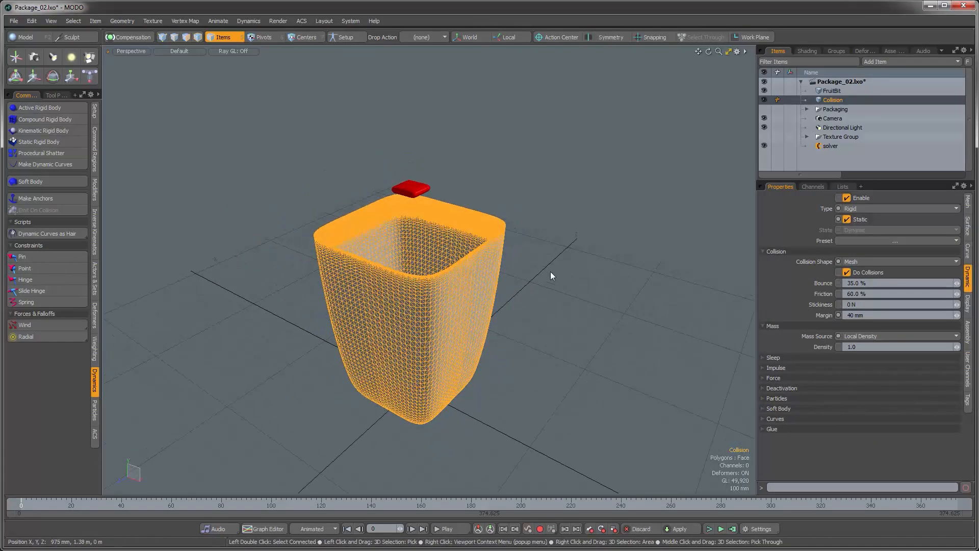
left_click_drag(546, 308, 500, 306, "alt")
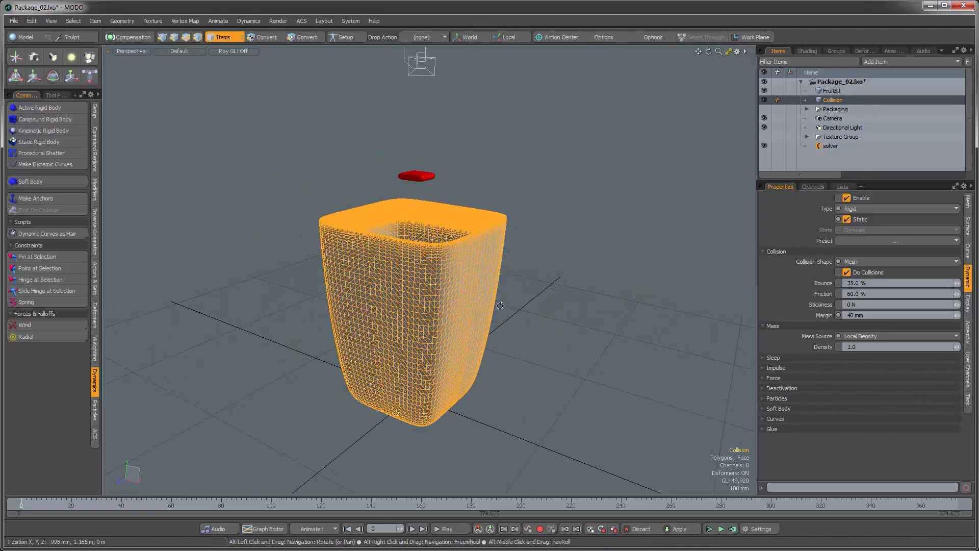
left_click(537, 278)
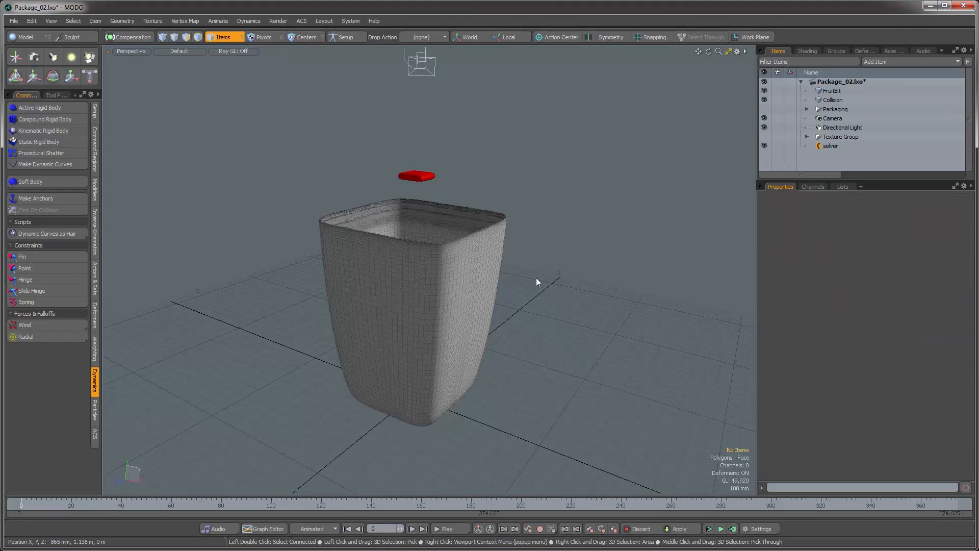
Step: Run the live dynamics simulation twice and stop it each time, checking from above how the FruitBit lands in the container
left_click(710, 530)
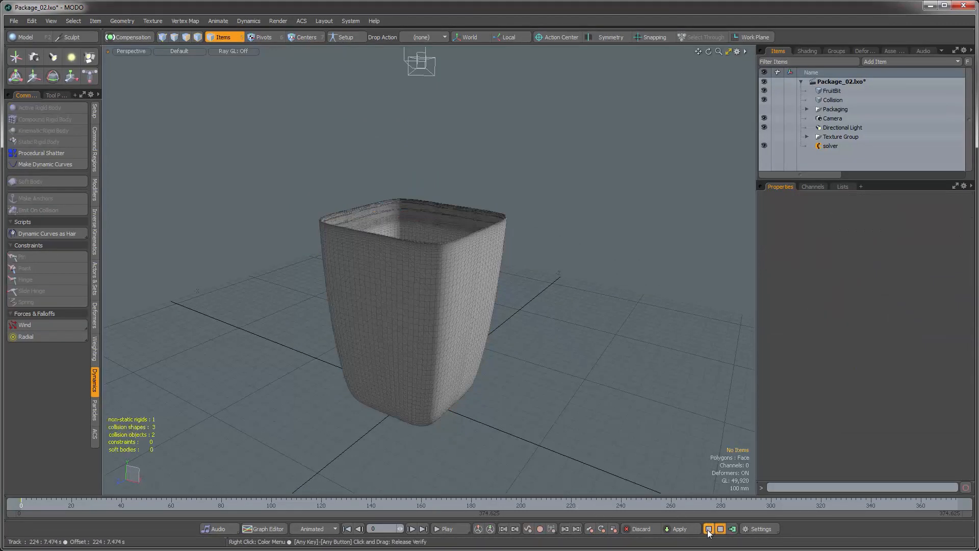
left_click(709, 529)
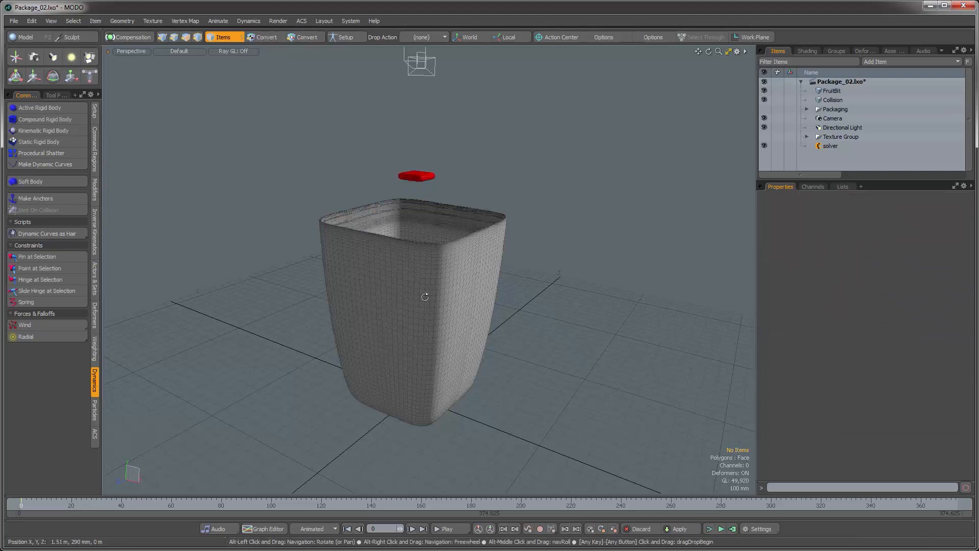
left_click_drag(423, 393, 451, 390, "alt")
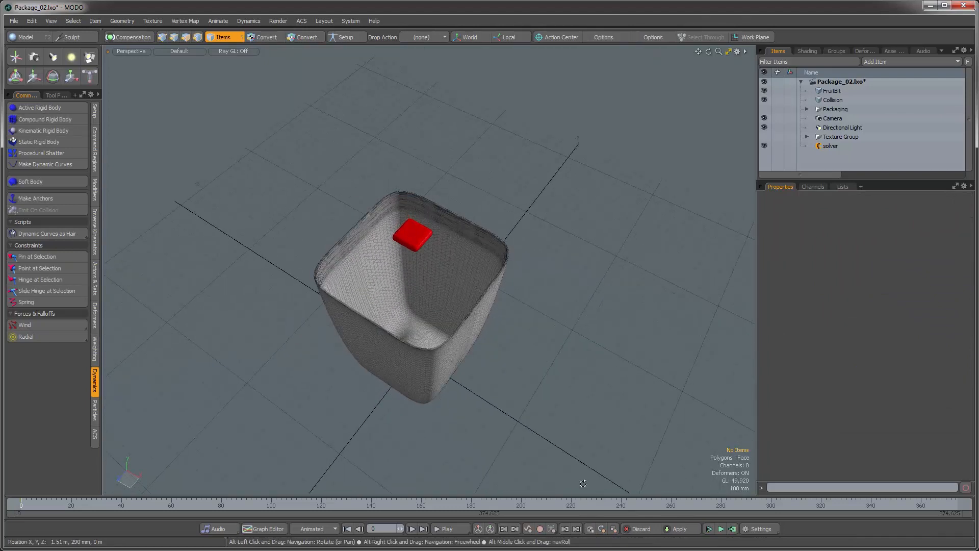
left_click(709, 530)
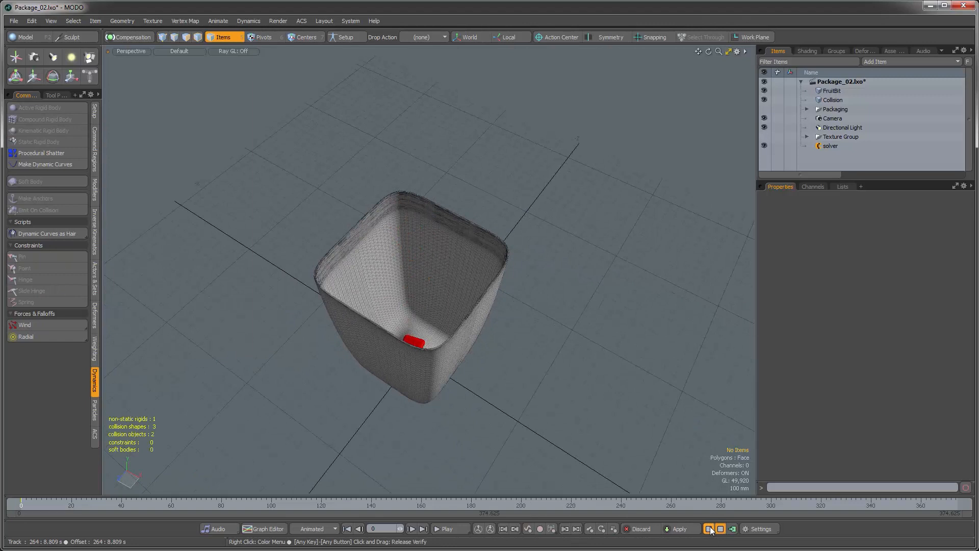
left_click(709, 530)
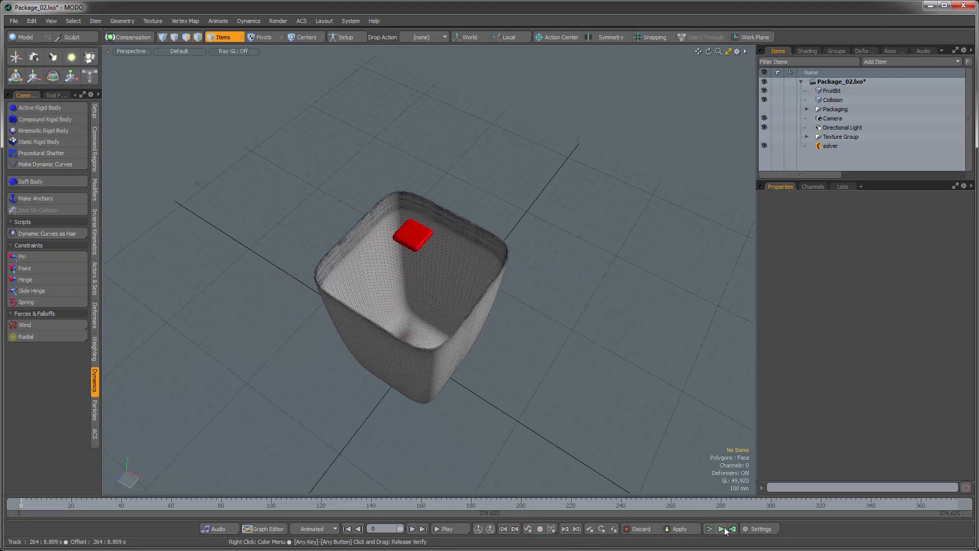
Step: Compute the cached simulation with start time 0 and end time 100
left_click(732, 529)
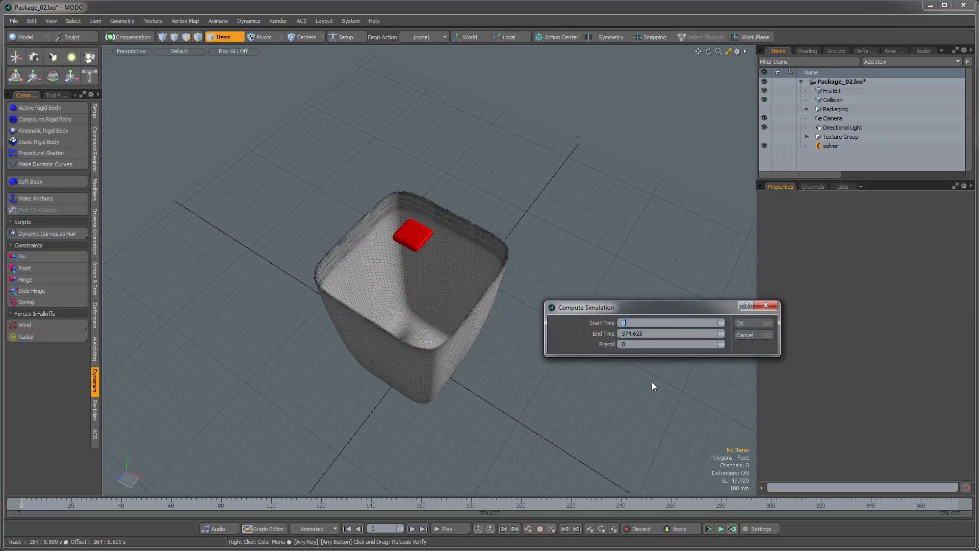
left_click(655, 334)
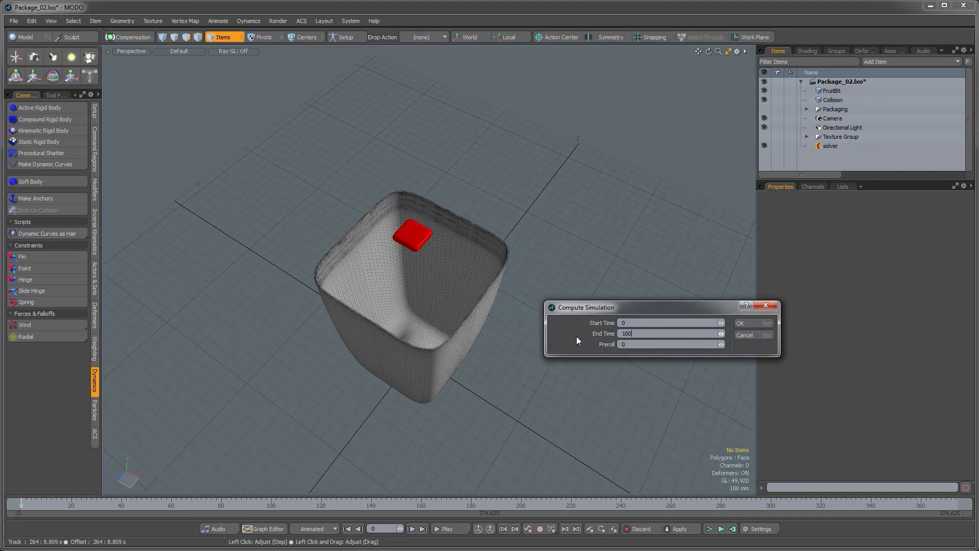
key("Return")
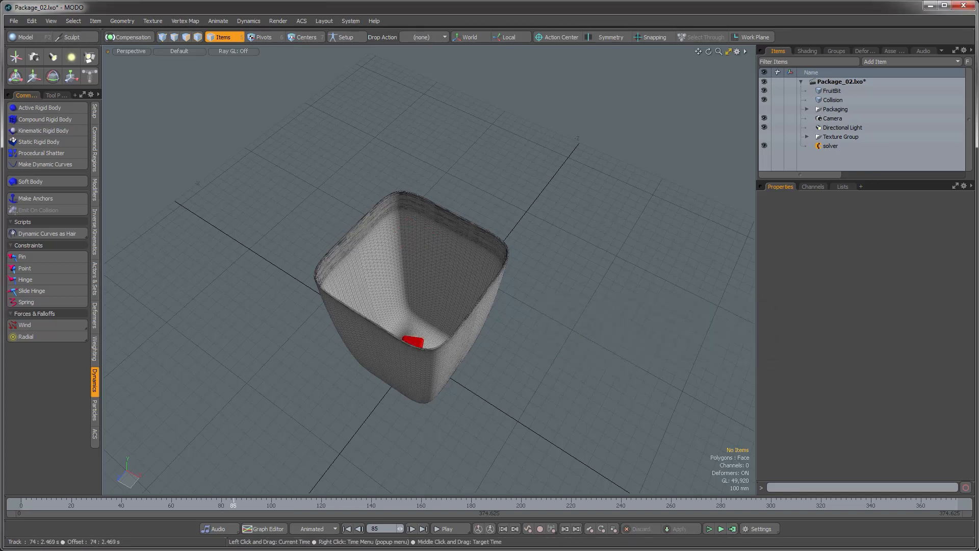
Step: Select the FruitBit and examine up close the gap between it and the container's floor in the cached simulation
left_click(832, 91)
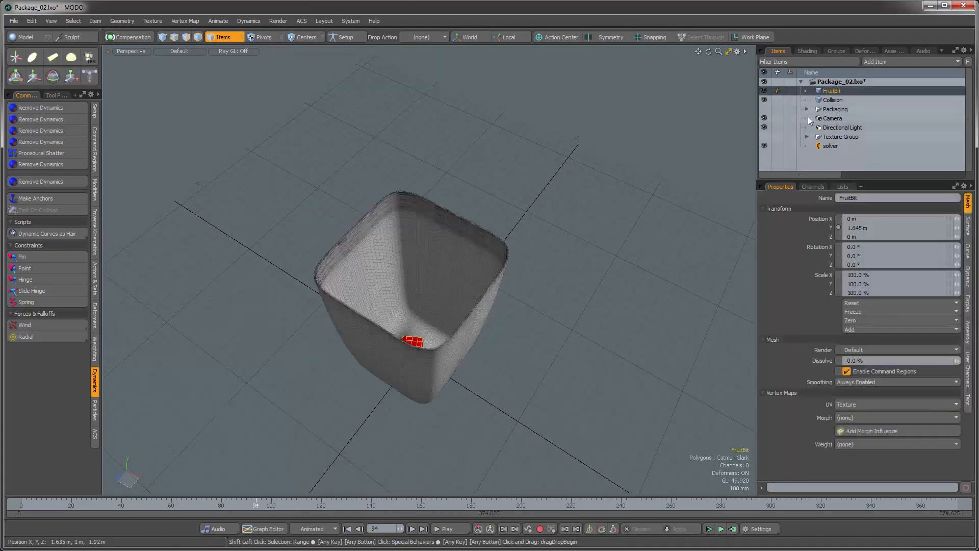
key("shift+a")
left_click_drag(416, 351, 472, 321, "alt")
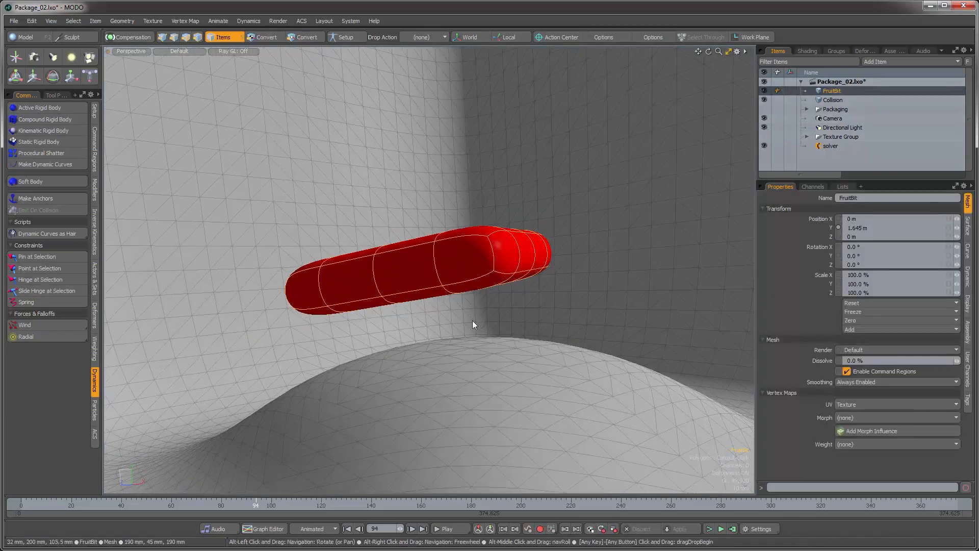
left_click_drag(396, 338, 451, 310, "ctrl+alt")
key("shift+a")
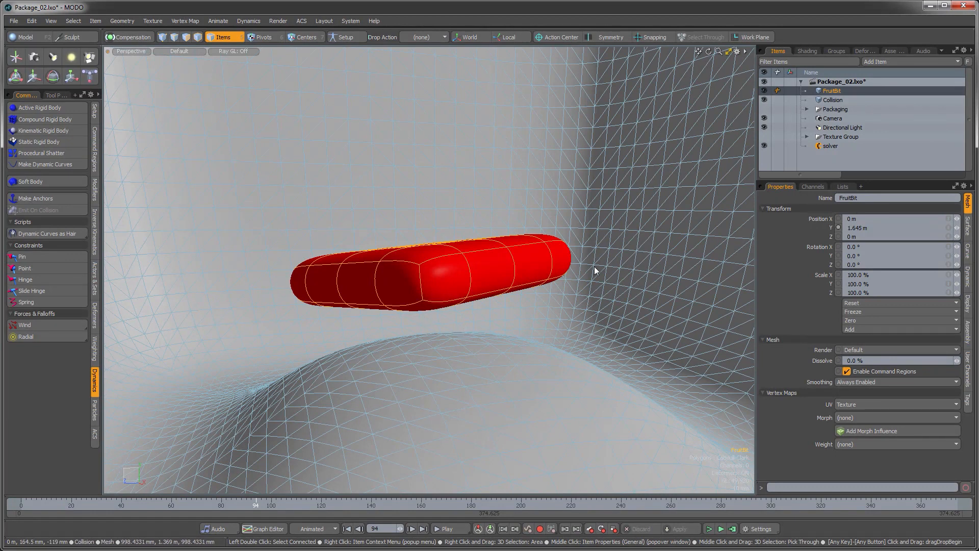
Step: Set the Collision item's dynamic collision Margin to 2 mm
left_click(837, 100)
left_click_drag(627, 295, 536, 296, "ctrl+alt")
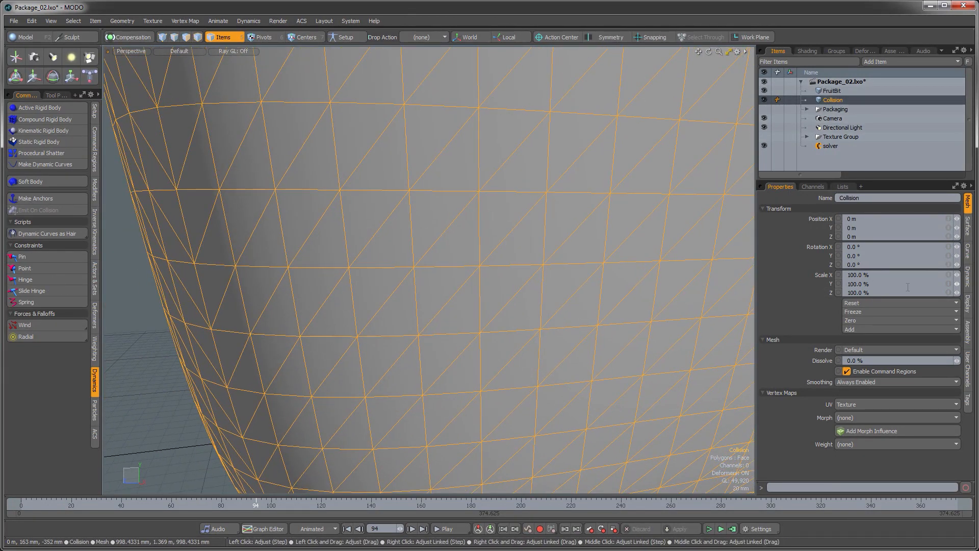
left_click(969, 279)
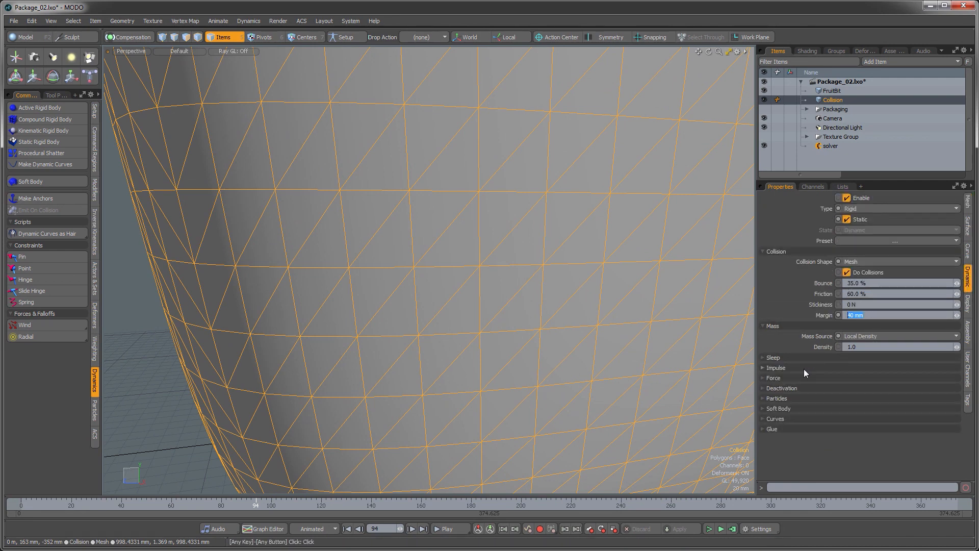
type("2 mm")
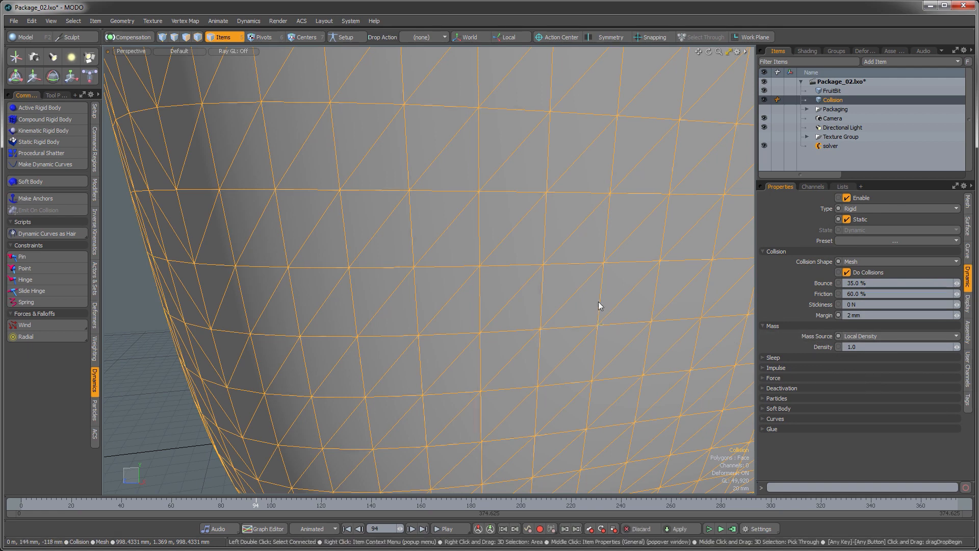
Step: Recompute the cached simulation from 0 to 100 with the Collision item's new margin
left_click_drag(561, 269, 393, 291, "ctrl+alt")
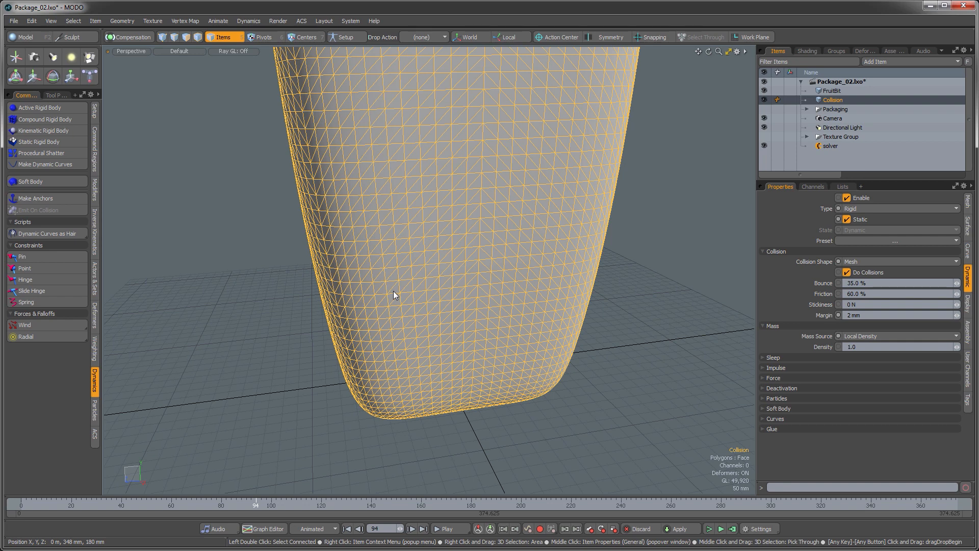
left_click_drag(437, 245, 449, 337, "alt+shift")
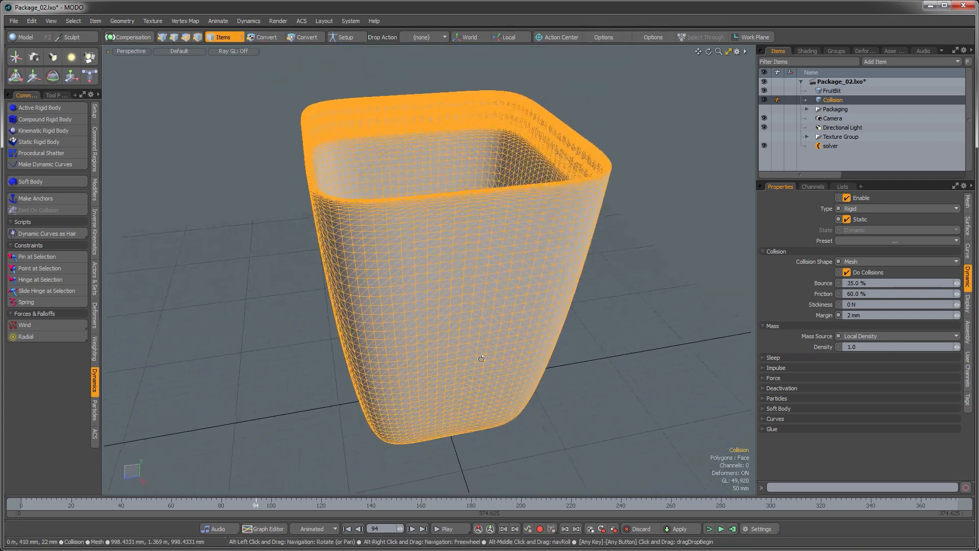
left_click(732, 529)
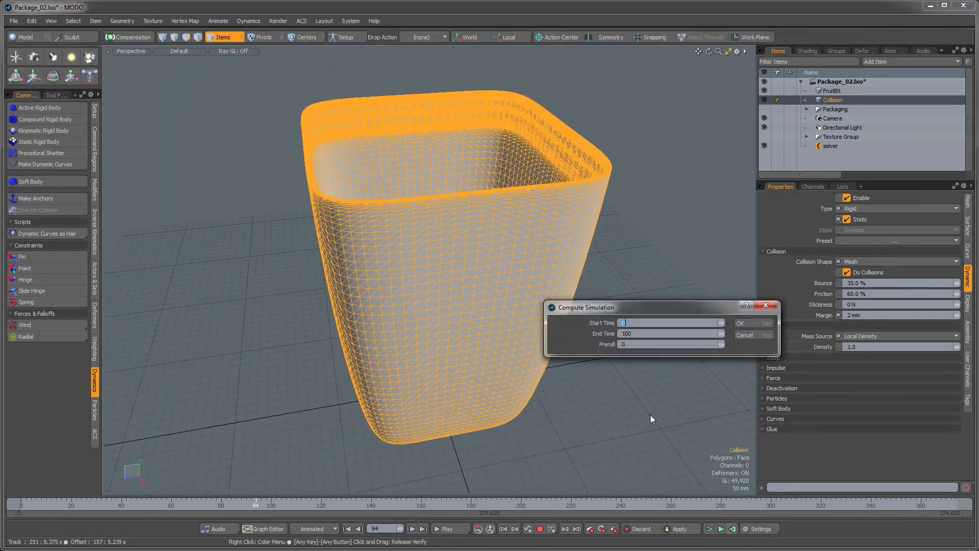
left_click(751, 325)
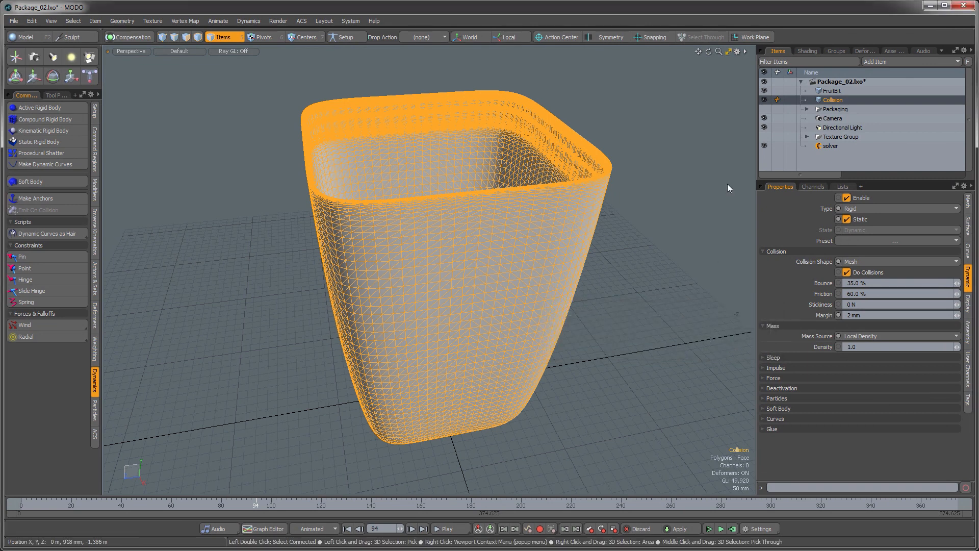
Step: Examine where the FruitBit sits relative to the container in the recomputed simulation, clear the selection, and return to frame 0
left_click(828, 93)
key("shift+a")
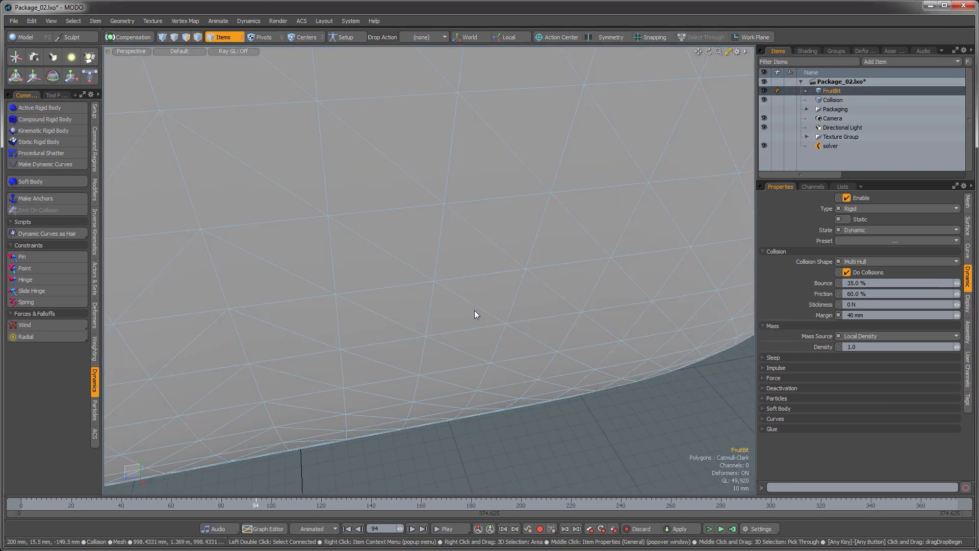
left_click_drag(395, 293, 504, 194, "alt")
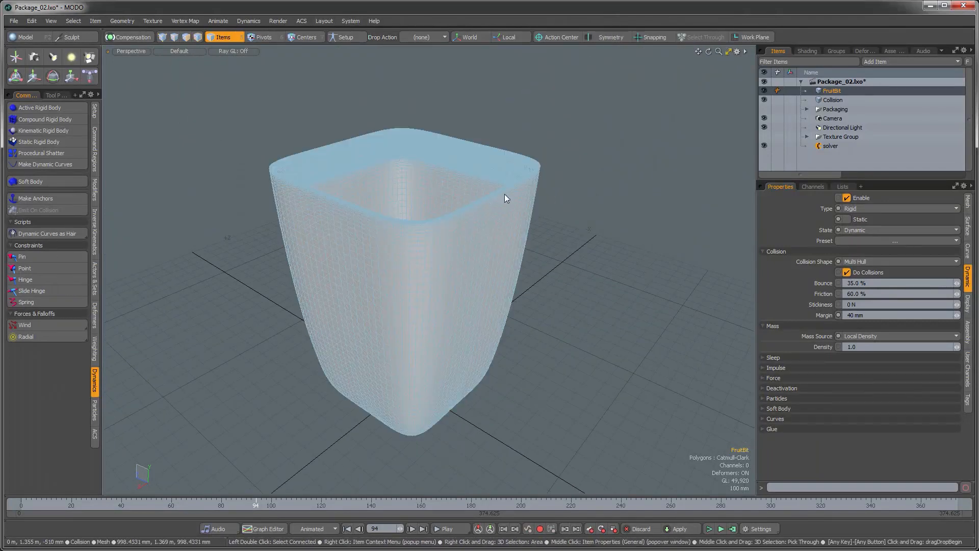
left_click(554, 178)
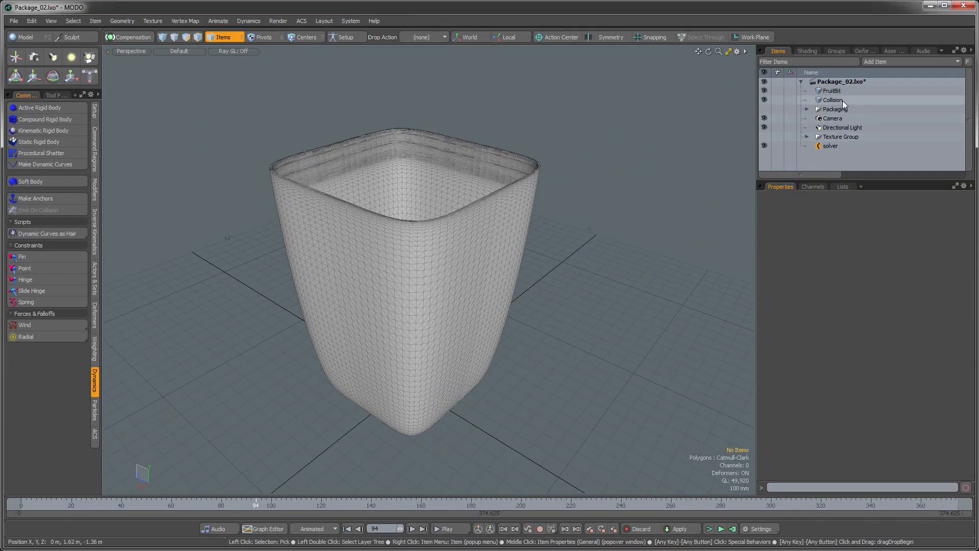
left_click_drag(528, 280, 422, 301, "alt")
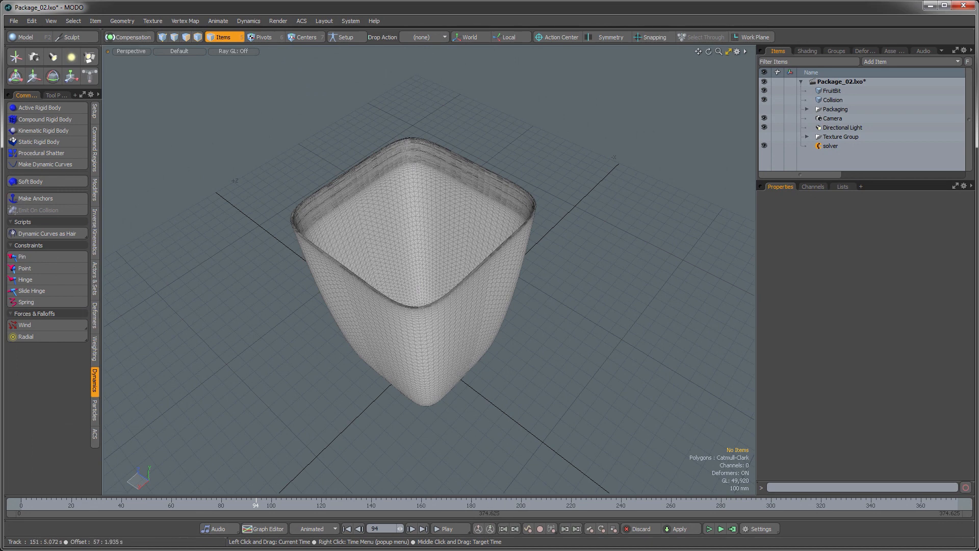
left_click_drag(399, 505, 14, 505)
Step: Move the FruitBit down and toward one side of the container's rim, to about Y 1.205 m and Z 360 mm
left_click_drag(452, 297, 470, 338, "alt")
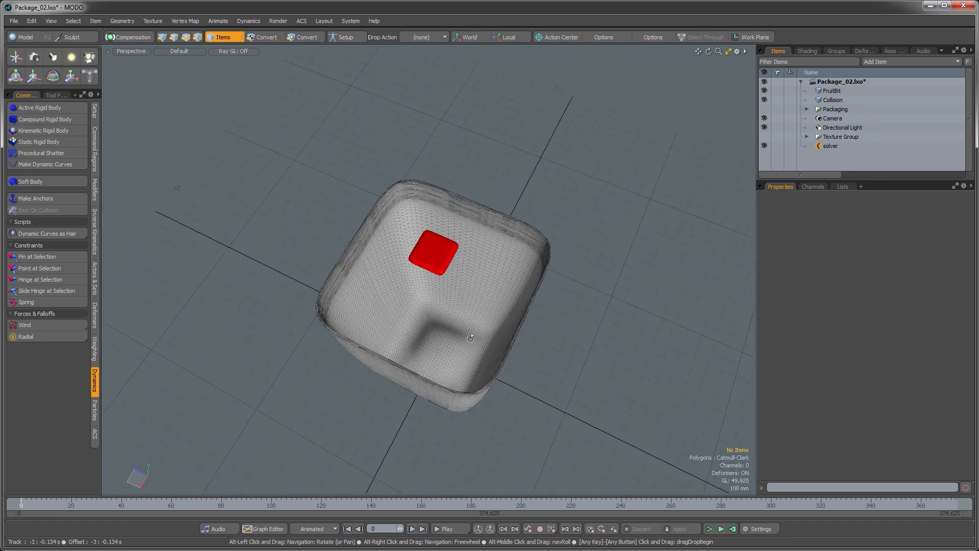
left_click(449, 265)
left_click_drag(448, 265, 490, 245, "alt")
key("w")
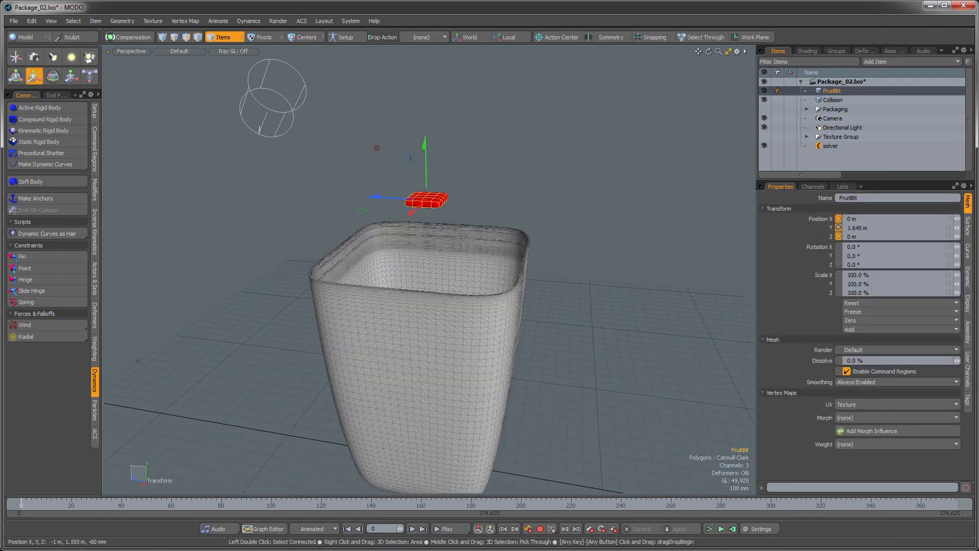
left_click_drag(385, 152, 318, 230)
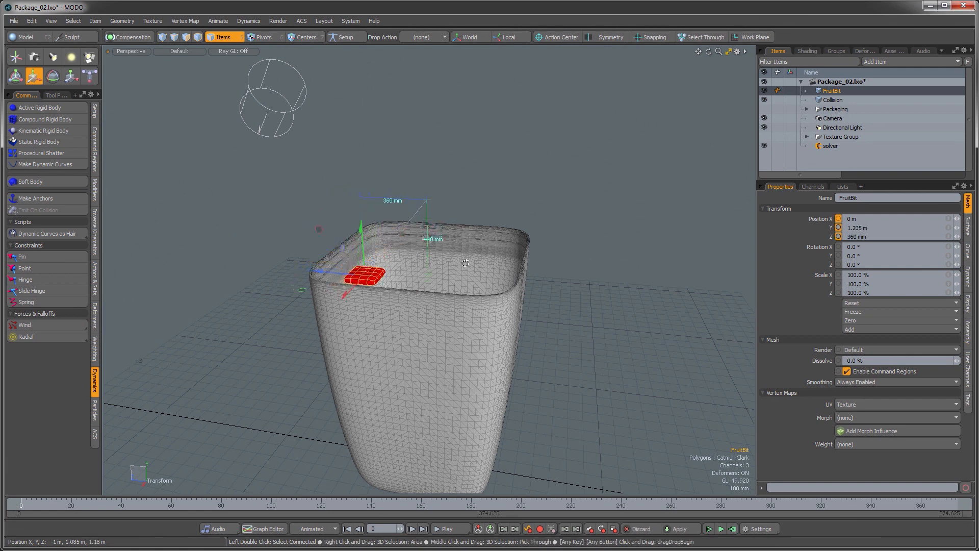
Step: From the top view, move the FruitBit into a corner of the container at about X -290 mm, Z 325 mm, and deselect it
left_click_drag(419, 250, 441, 307, "alt")
key("ctrl+space")
left_click(441, 267)
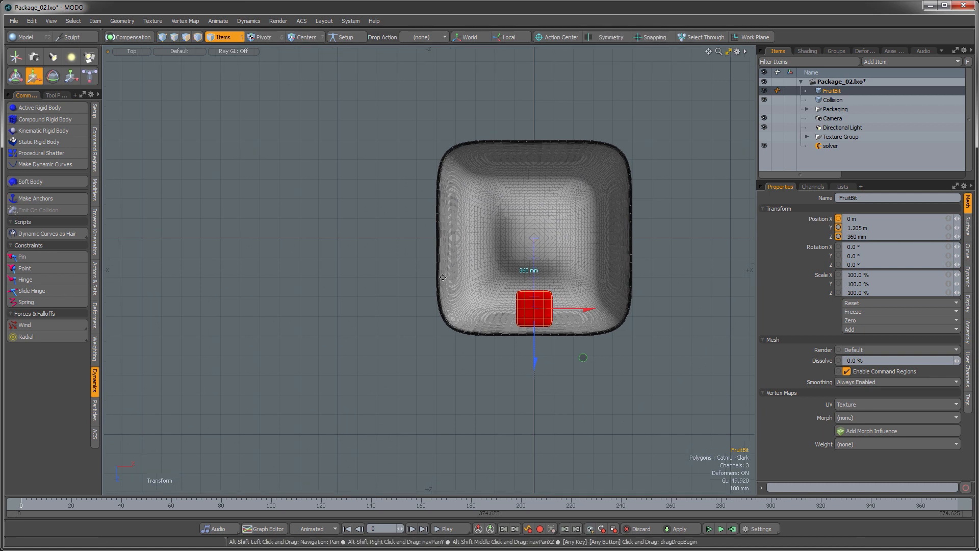
left_click_drag(565, 357, 514, 348)
key("space")
left_click(663, 270)
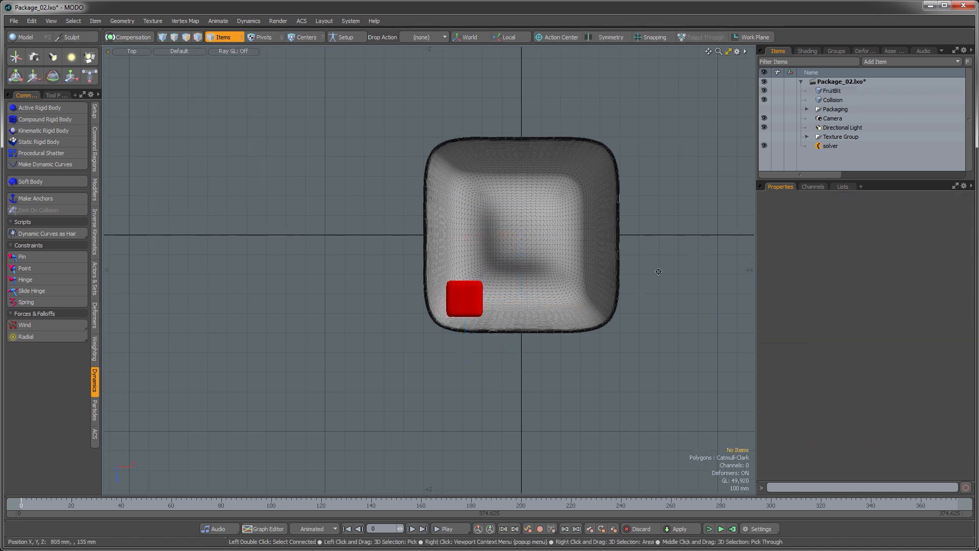
Step: Back in the perspective view, raise the FruitBit to Y 1.43 m at the container's rim
left_click_drag(522, 296, 426, 238, "alt")
key("ctrl+space")
left_click(508, 241)
left_click(376, 307)
key("w")
key("space")
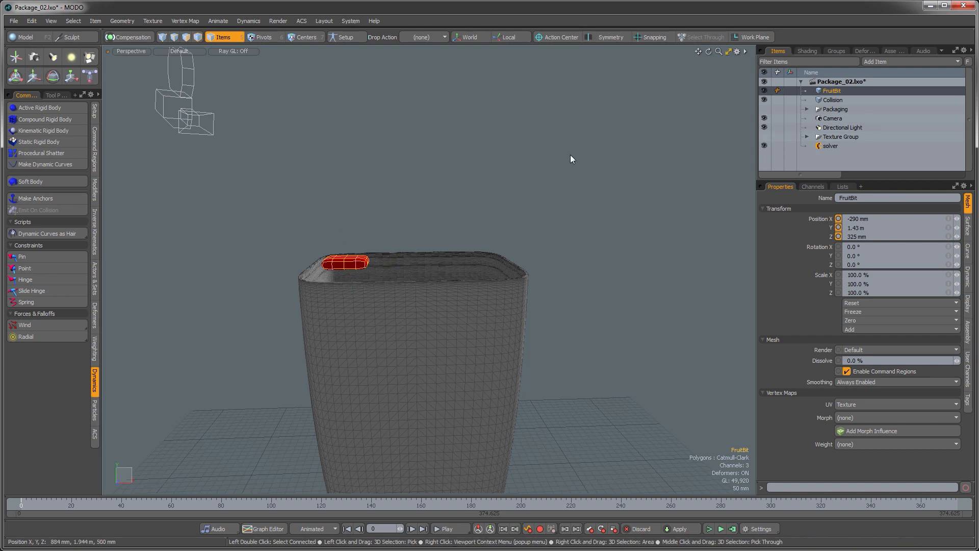
Step: Save the scene as Package_03.lxo in the Video_13 folder, replacing the existing file
left_click(15, 22)
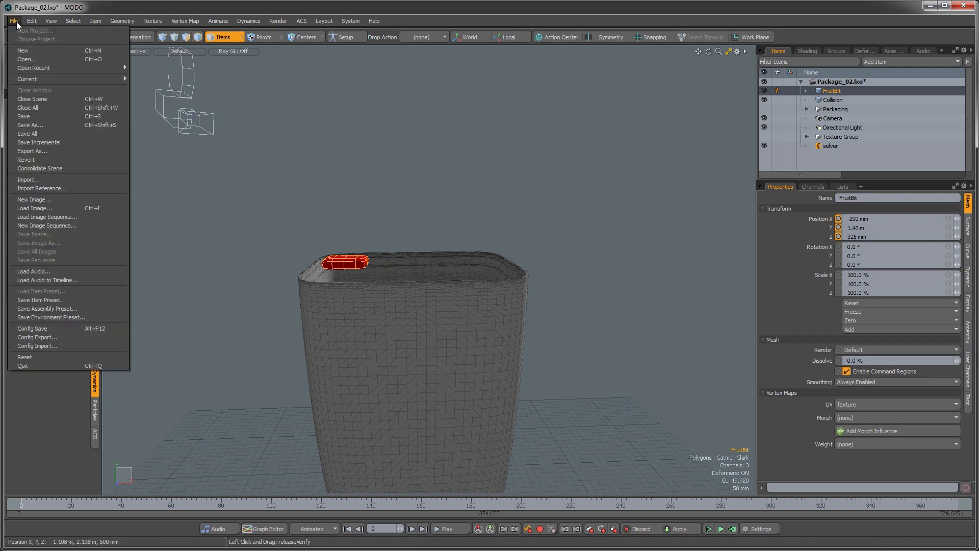
left_click(34, 125)
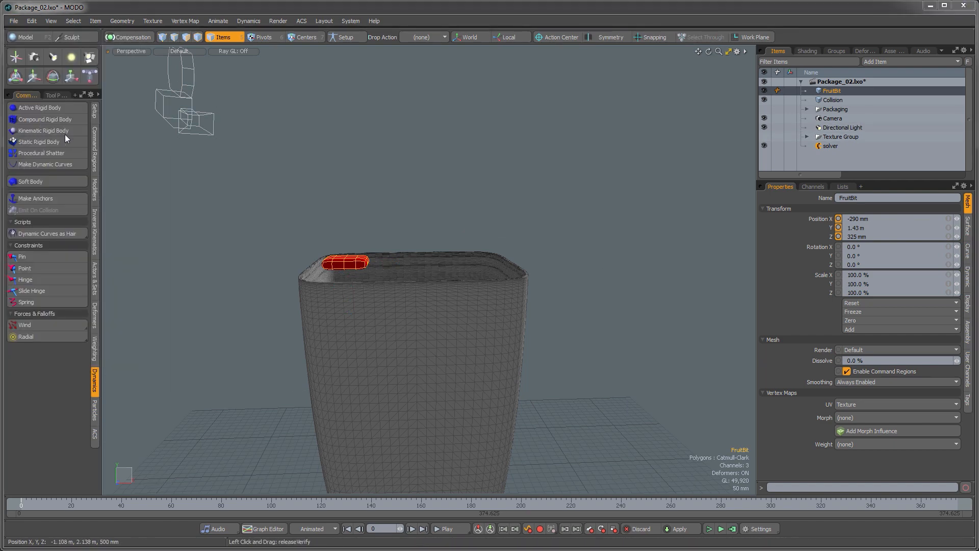
left_click(232, 38)
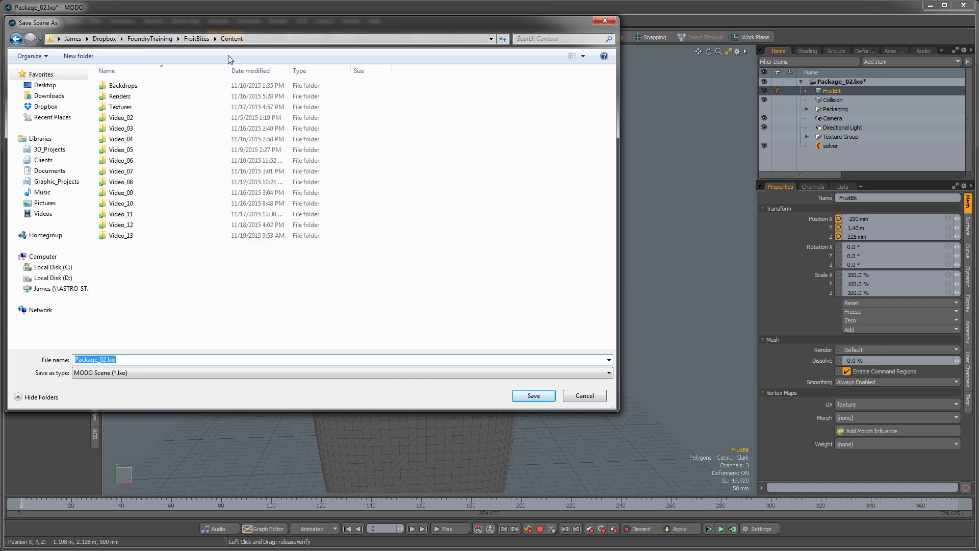
double_click(121, 235)
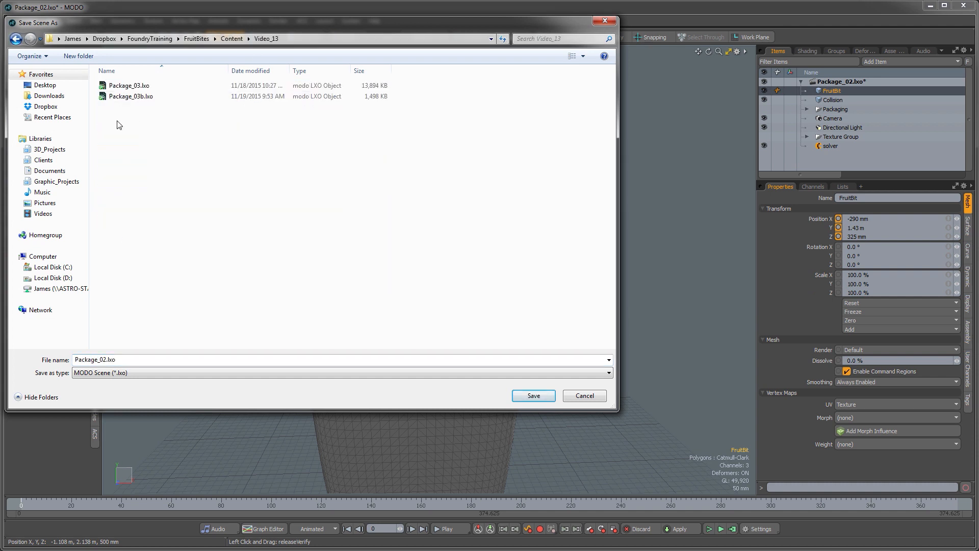
left_click(130, 86)
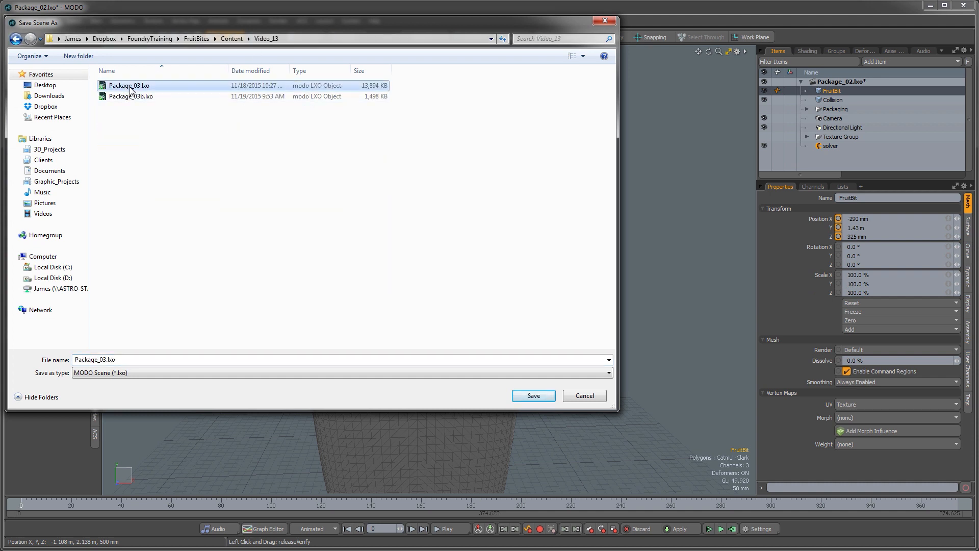
left_click(528, 394)
left_click(528, 299)
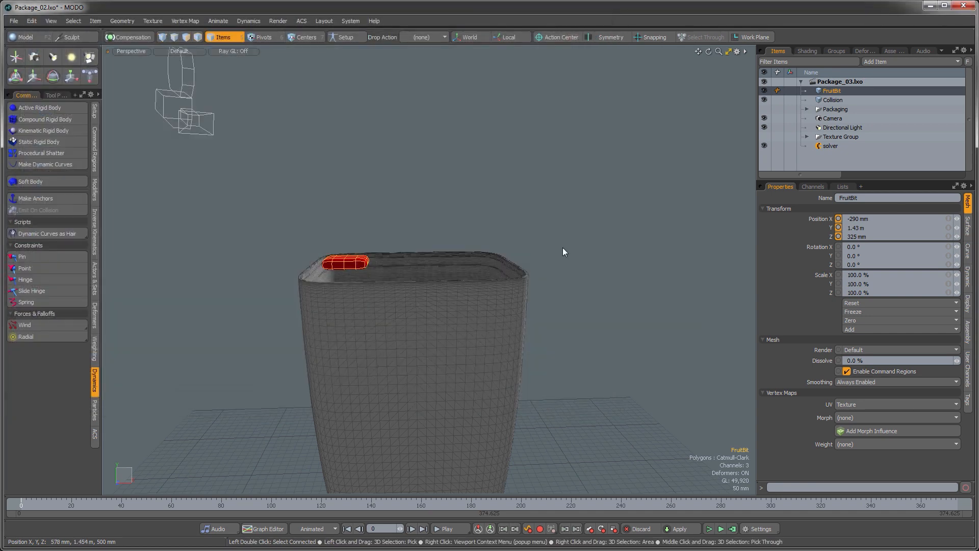
Step: Bring up the duplication tools of the Model toolset in a floating palette beside the container
left_click_drag(234, 292, 359, 258, "alt")
left_click(359, 255)
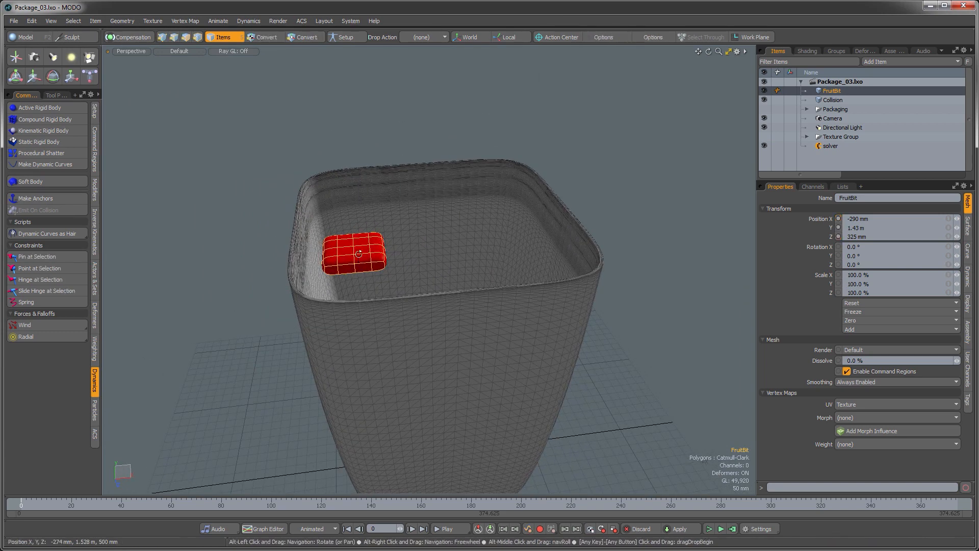
left_click_drag(443, 283, 427, 324, "alt")
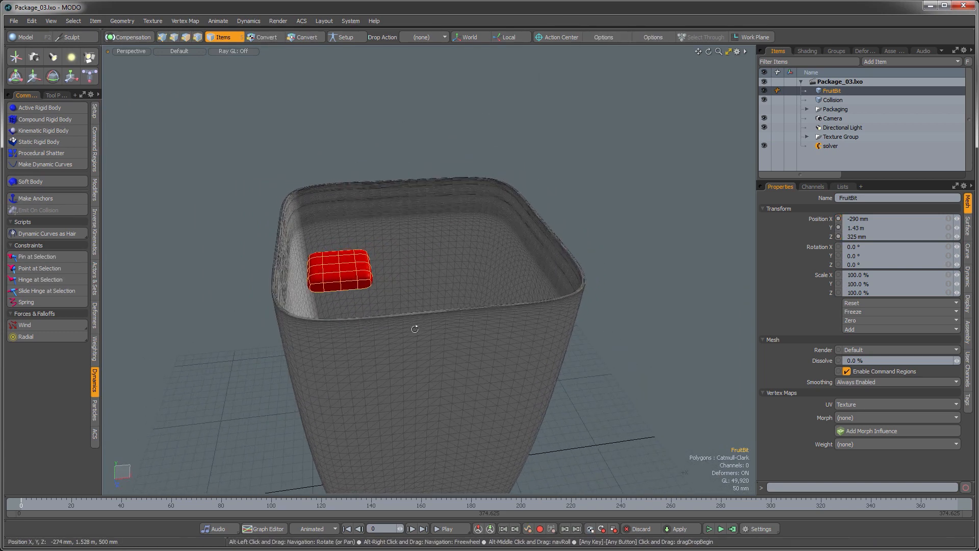
left_click(24, 37)
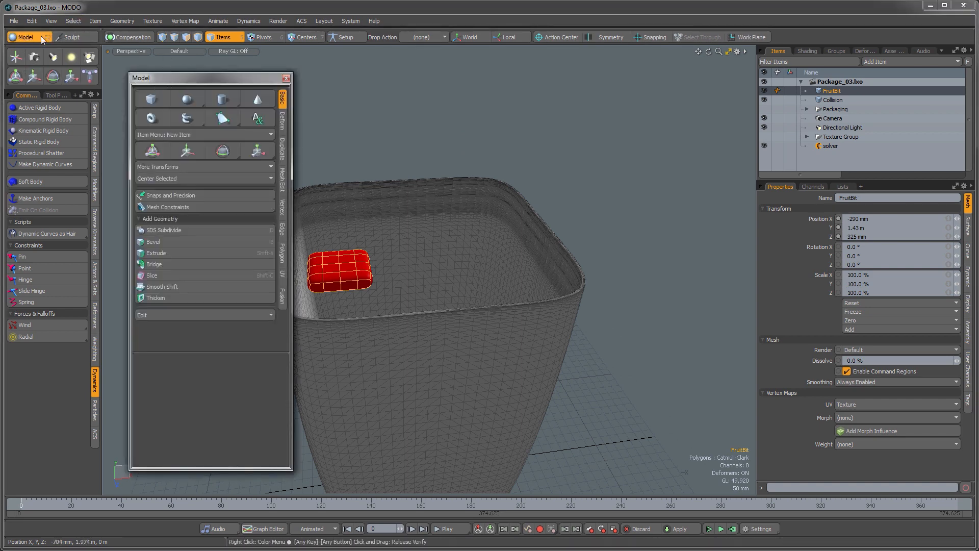
left_click_drag(176, 76, 89, 64)
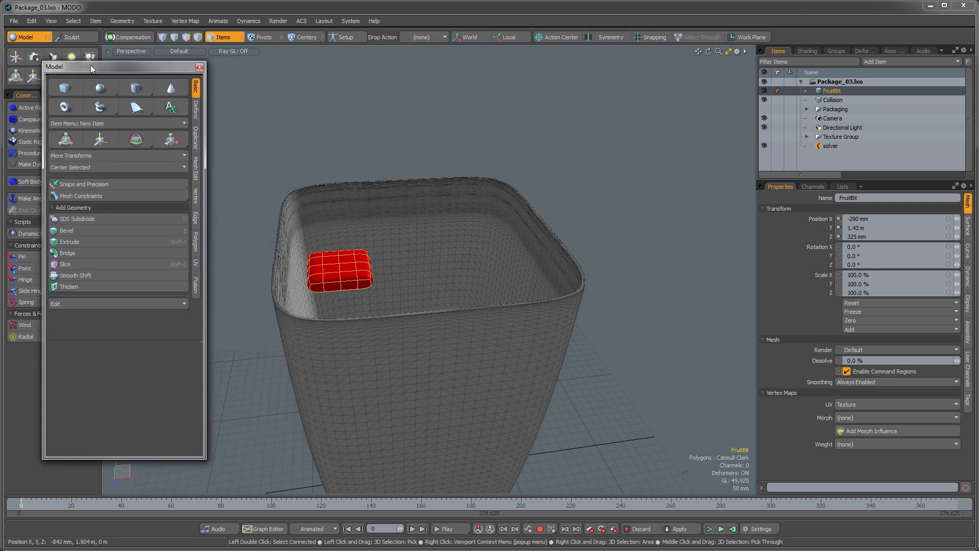
left_click(197, 143)
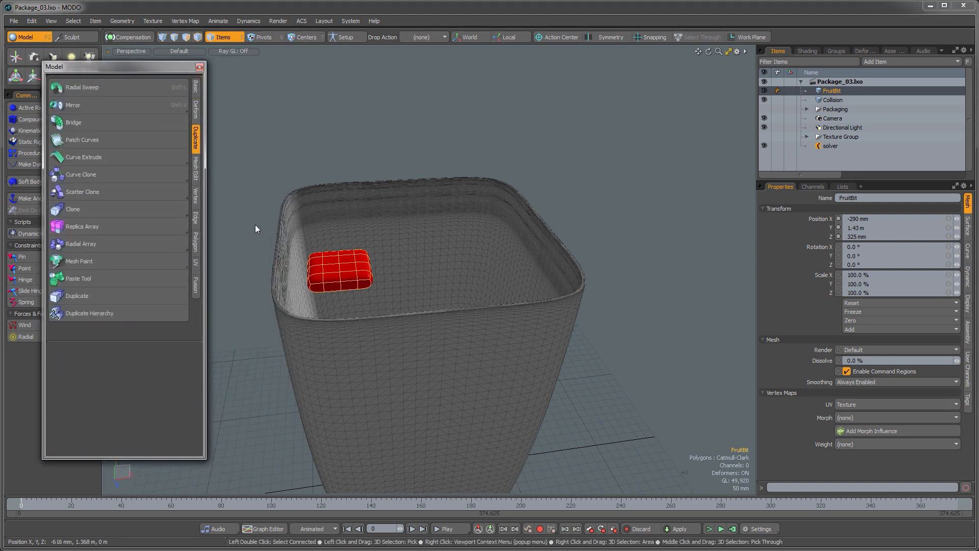
Step: Create a Replica Array of the FruitBit at the container's rim with a Y count of 30
left_click_drag(429, 267, 385, 288, "ctrl+alt")
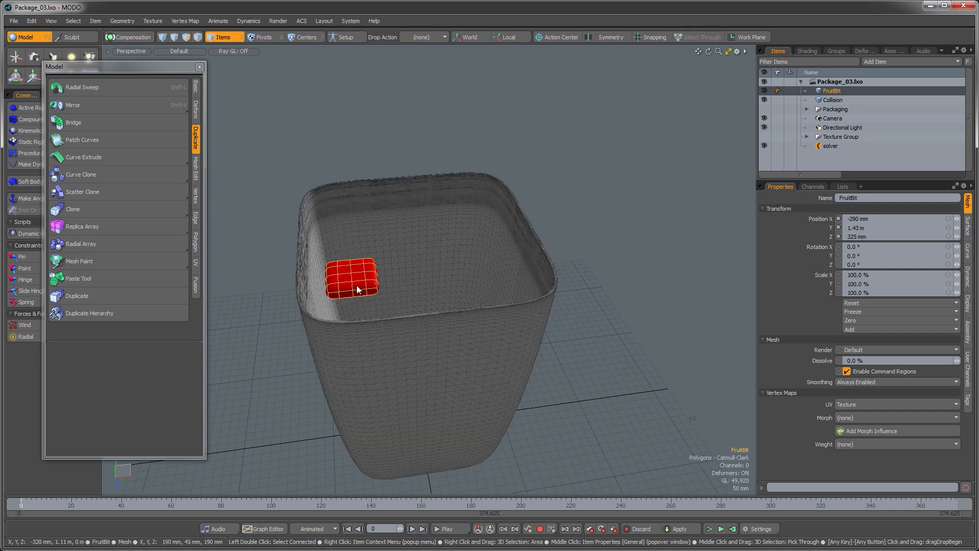
left_click_drag(350, 294, 372, 265, "alt")
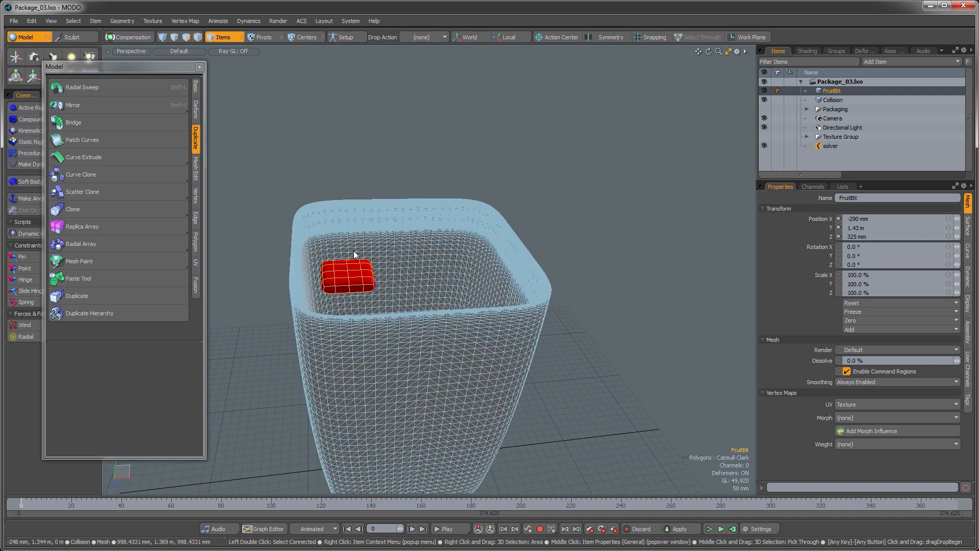
left_click(112, 225)
left_click_drag(326, 326, 334, 313, "alt")
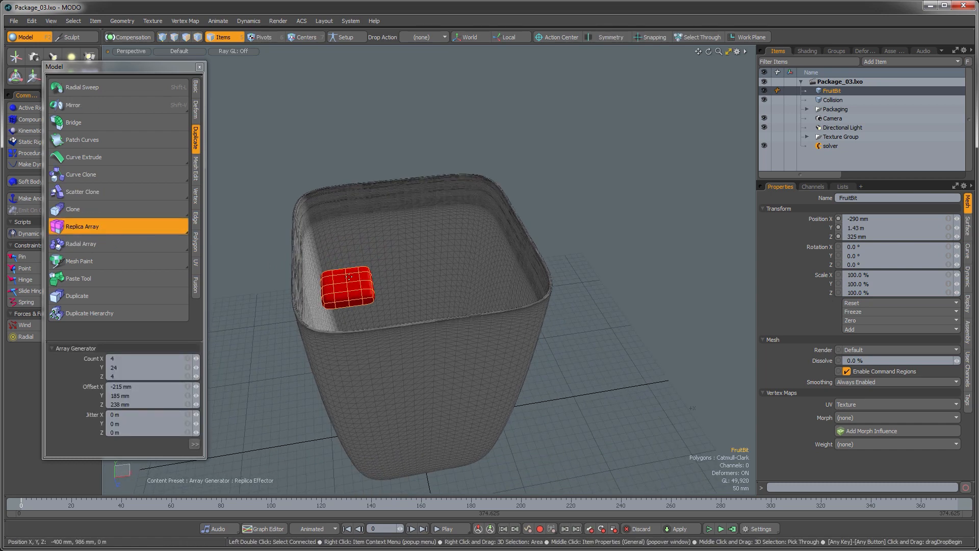
left_click(119, 369)
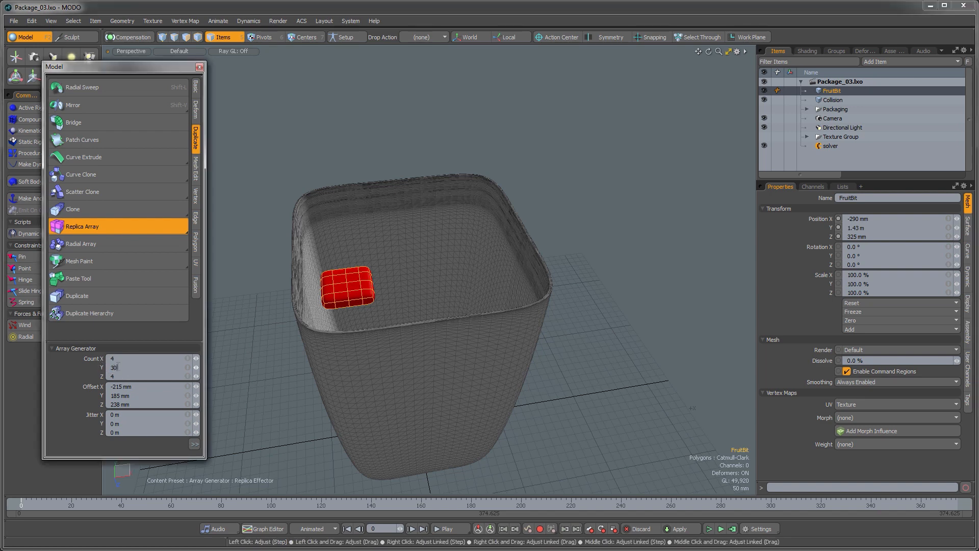
left_click_drag(334, 337, 347, 312, "alt")
left_click(357, 264)
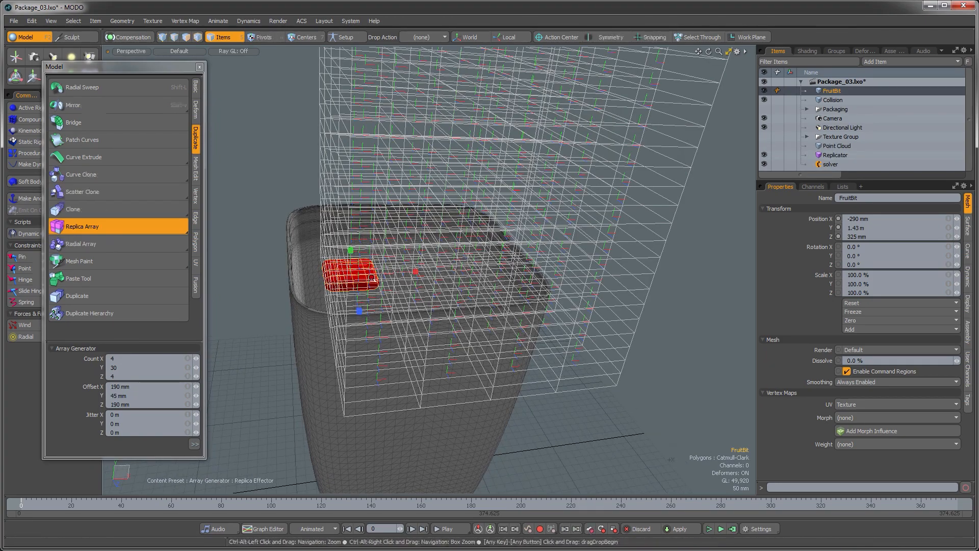
Step: From the top view, spread the array to fit the container opening, with offsets of X 202 mm and Z -211 mm
left_click_drag(372, 278, 390, 300, "alt")
key("ctrl+z")
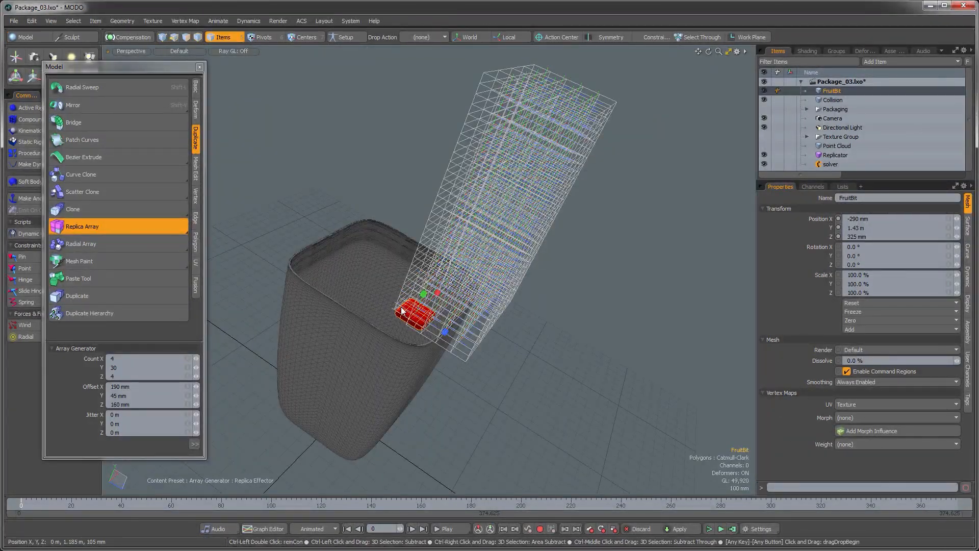
key("ctrl+space")
left_click(408, 275)
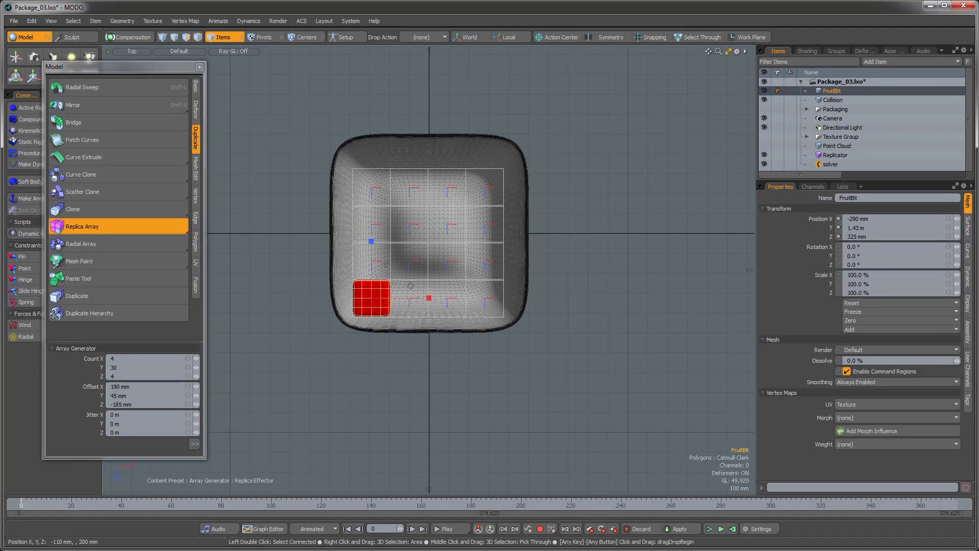
left_click_drag(386, 264, 363, 250, "alt")
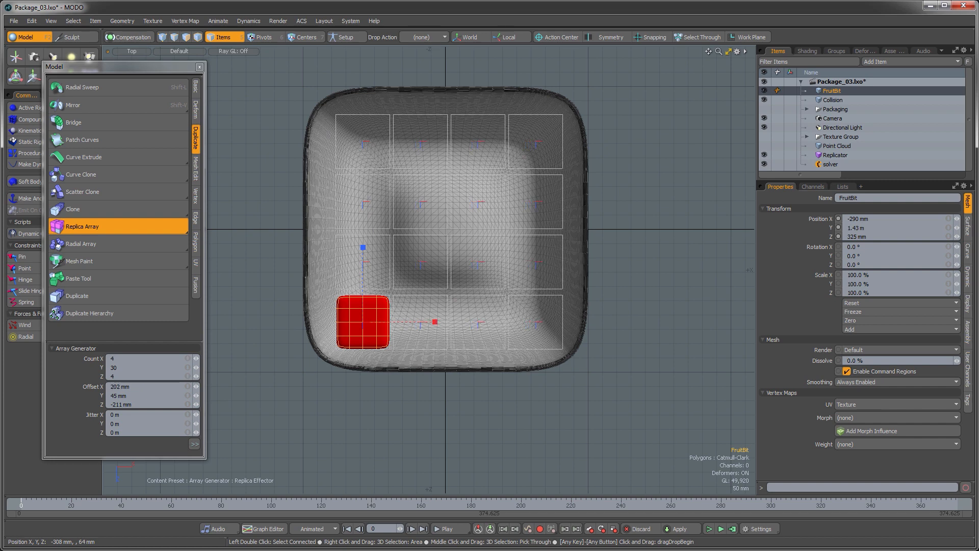
Step: In the perspective view, spread the array's layers to a Y offset of 230 mm and finish the Replica Array
left_click_drag(443, 310, 459, 278, "alt")
key("ctrl+space")
left_click(437, 275)
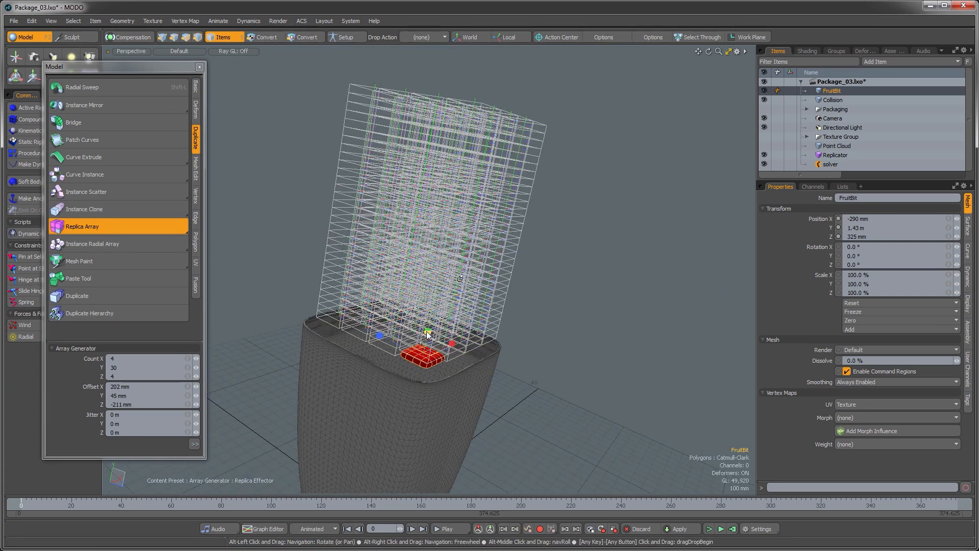
left_click_drag(428, 333, 434, 300)
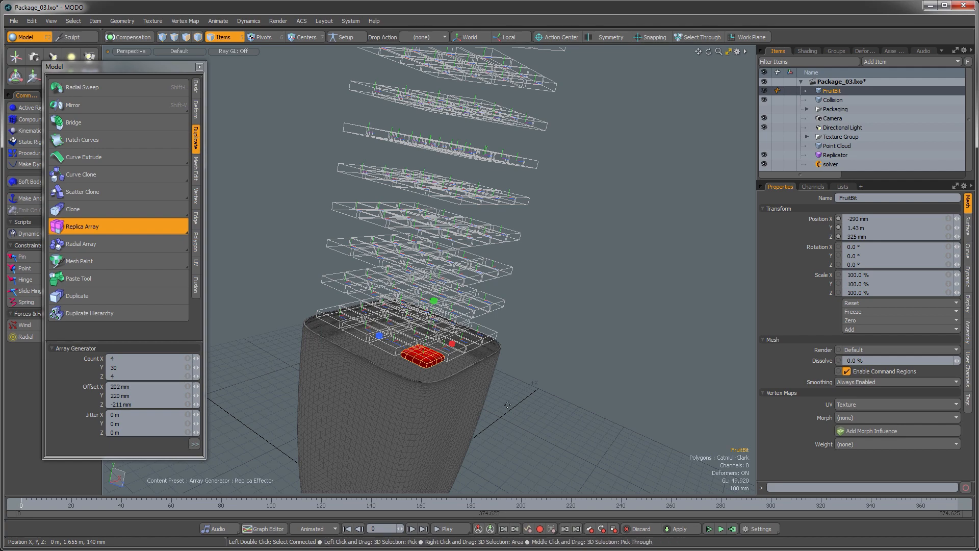
left_click_drag(532, 381, 469, 230, "alt")
left_click_drag(469, 229, 474, 250, "alt+shift")
left_click_drag(474, 250, 520, 264, "ctrl+alt")
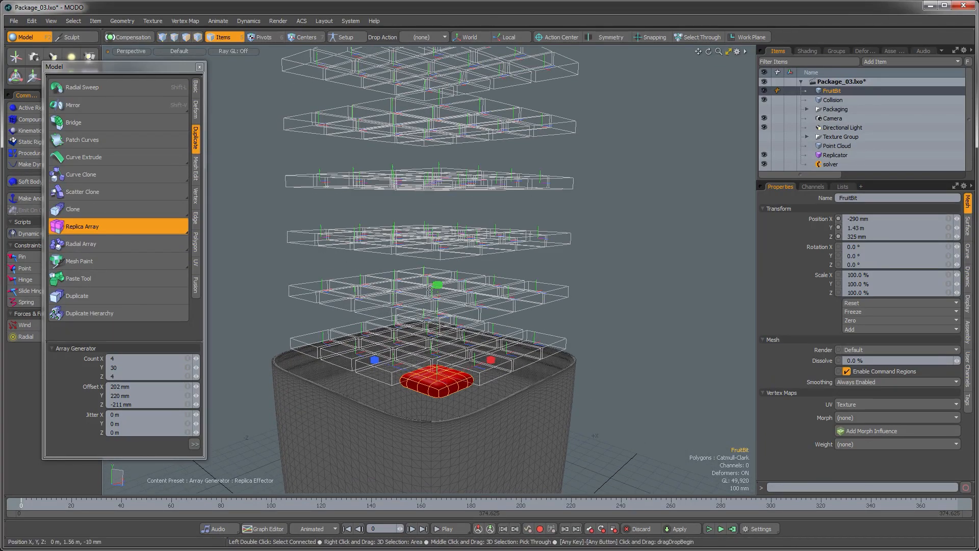
left_click_drag(438, 285, 437, 282)
left_click_drag(477, 324, 450, 354, "alt")
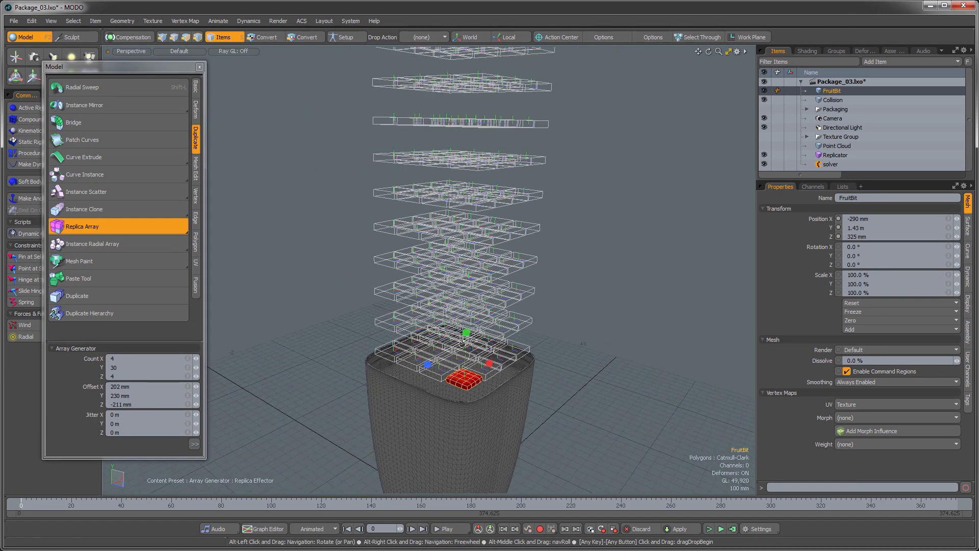
left_click_drag(586, 292, 471, 396, "alt")
key("q")
left_click_drag(488, 308, 699, 155, "ctrl+alt")
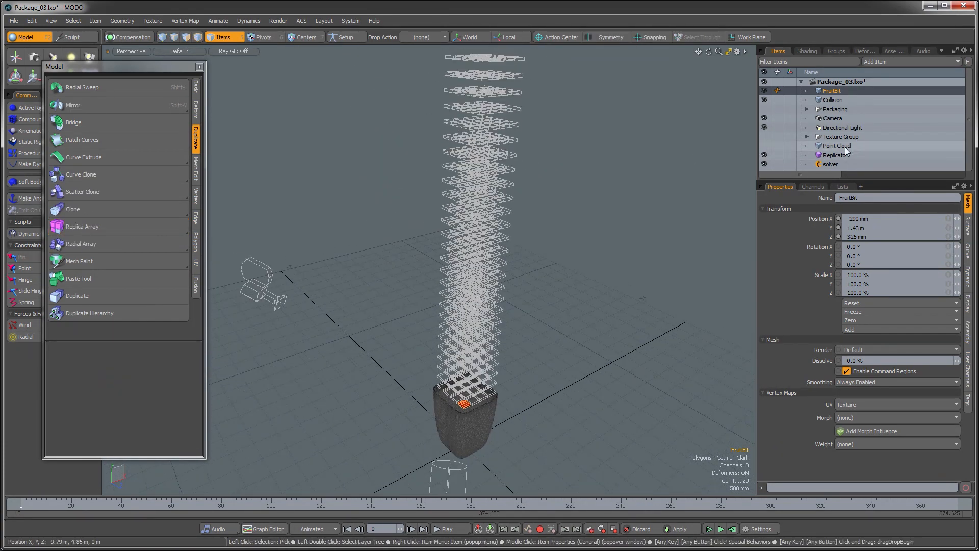
Step: Give the Replicator a Random Twist of 360° on X, Y and Z
left_click(833, 154)
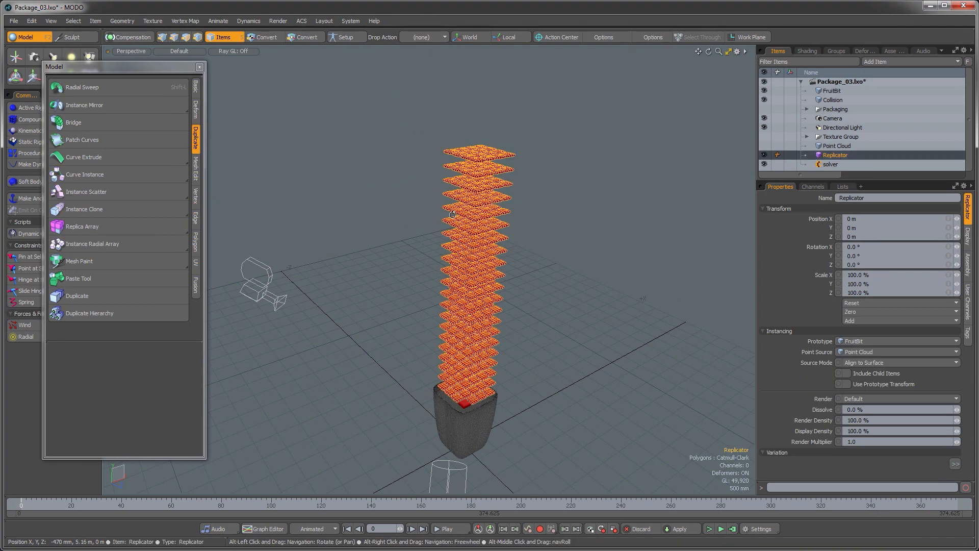
left_click_drag(429, 214, 503, 243, "alt")
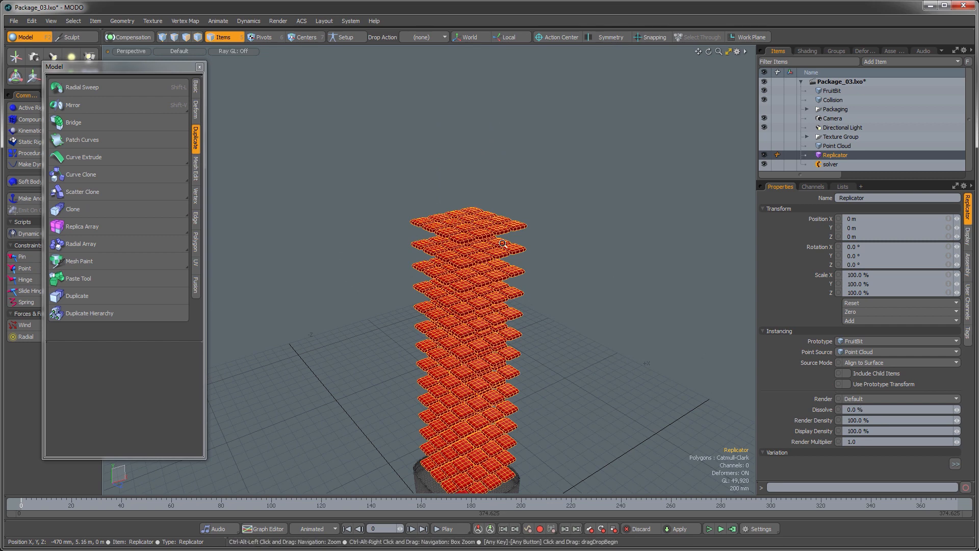
left_click(763, 208)
left_click(764, 219)
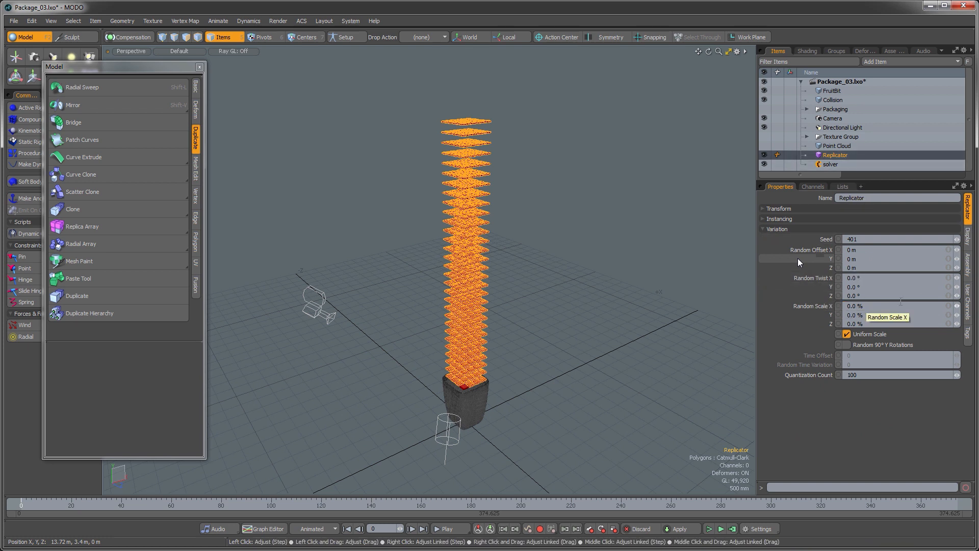
left_click(948, 276)
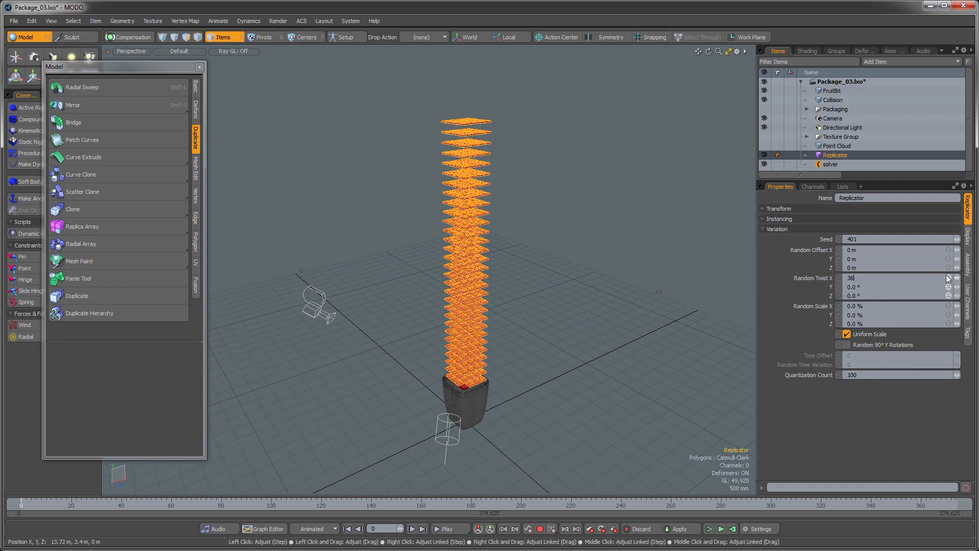
key("Return")
mouse_move(485, 236)
left_mouse_down("ctrl+alt")
mouse_move(493, 225)
mouse_move(480, 249)
mouse_move(462, 230)
mouse_move(480, 249)
left_mouse_up("ctrl+alt")
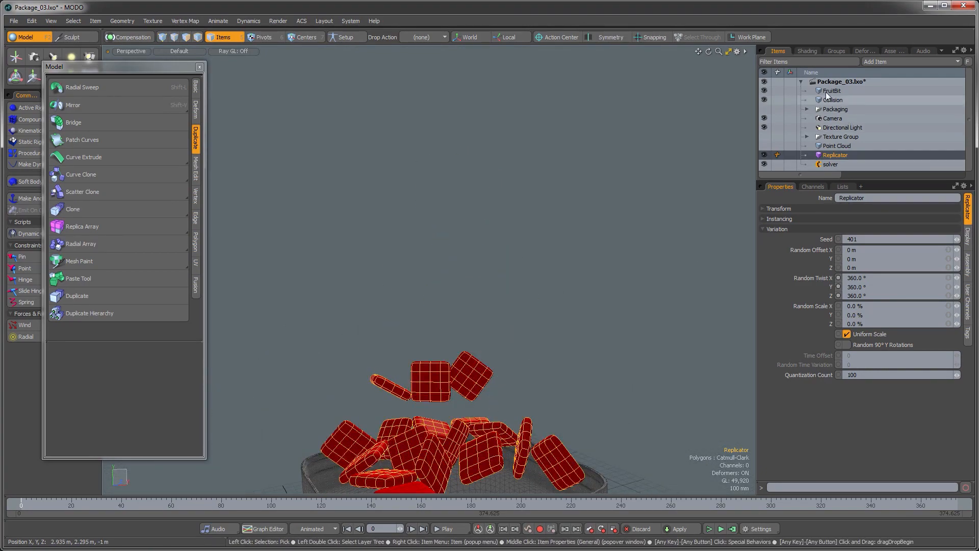
Step: Examine how the randomly twisted FruitBit replicas sit at the container's rim and along the whole column
left_click(827, 92)
key("shift+a")
left_click(476, 306)
key("ctrl+z")
left_click_drag(476, 306, 438, 321, "alt")
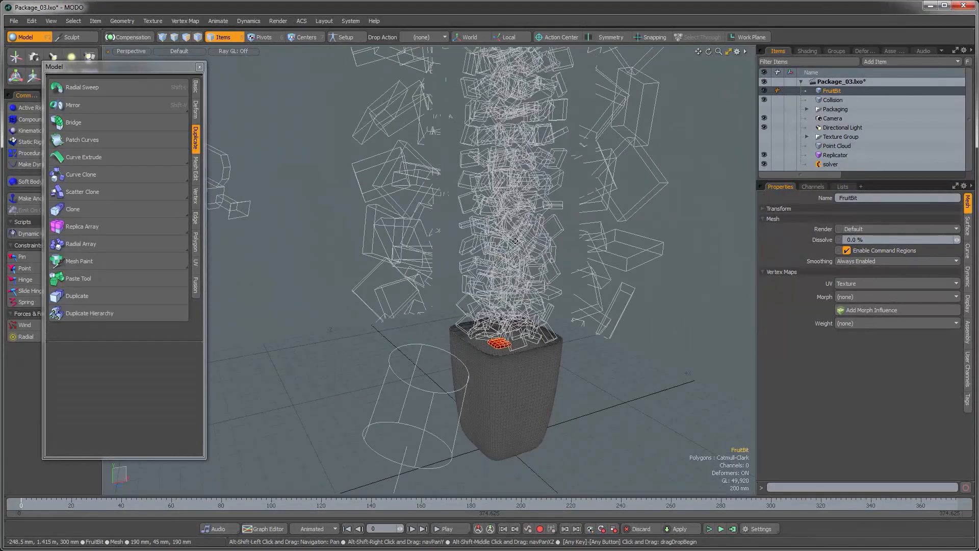
left_click_drag(505, 271, 475, 321, "alt+shift")
mouse_move(474, 322)
left_mouse_down("alt")
mouse_move(490, 317)
mouse_move(490, 332)
left_mouse_up("alt")
left_click_drag(490, 331, 462, 271, "ctrl+alt")
mouse_move(462, 271)
left_mouse_down("alt+shift")
mouse_move(463, 243)
mouse_move(451, 271)
left_mouse_up("alt+shift")
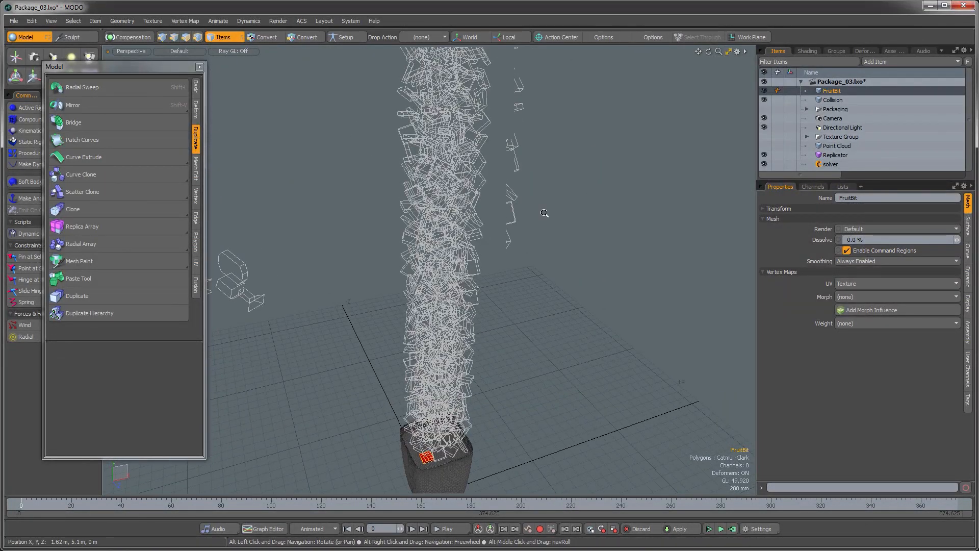
scroll(544, 213, "down", 2)
left_click(847, 155)
left_click_drag(503, 224, 422, 352, "alt")
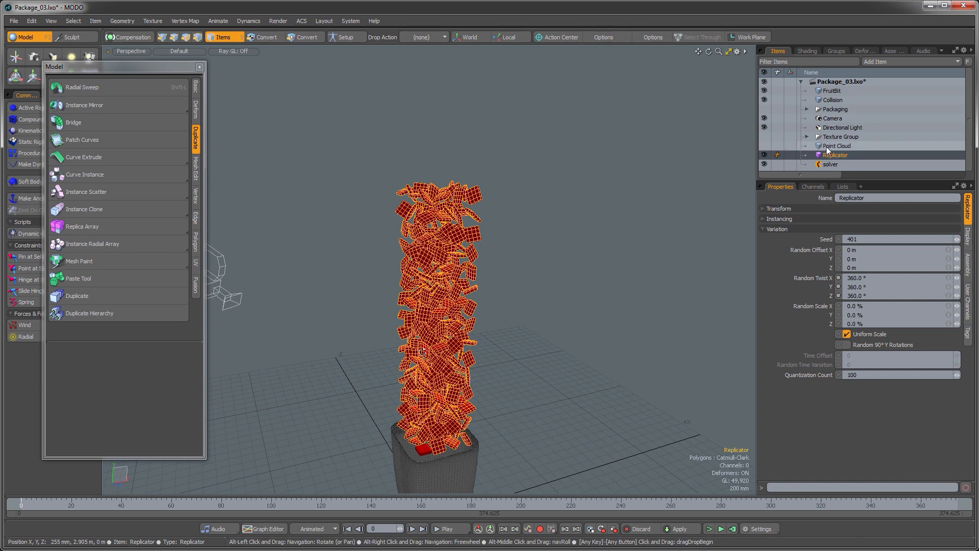
Step: Make the Point Cloud visible and lasso-select its vertices along the column
left_click(774, 146)
key("ctrl+z")
left_click(764, 147)
left_click_drag(623, 247, 495, 242, "ctrl+alt")
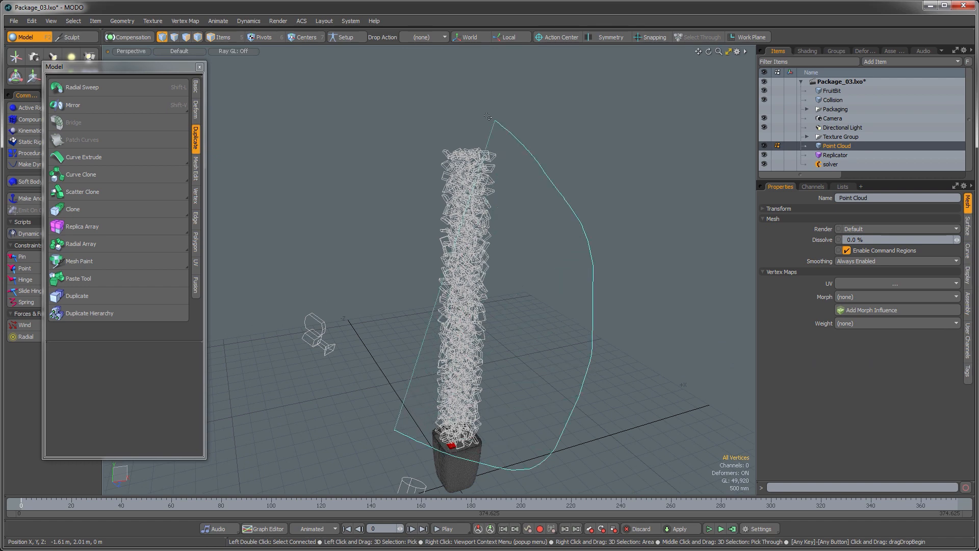
right_click_drag(377, 232, 378, 235)
mouse_move(486, 230)
left_mouse_down("alt")
mouse_move(490, 301)
mouse_move(515, 312)
left_mouse_up("alt")
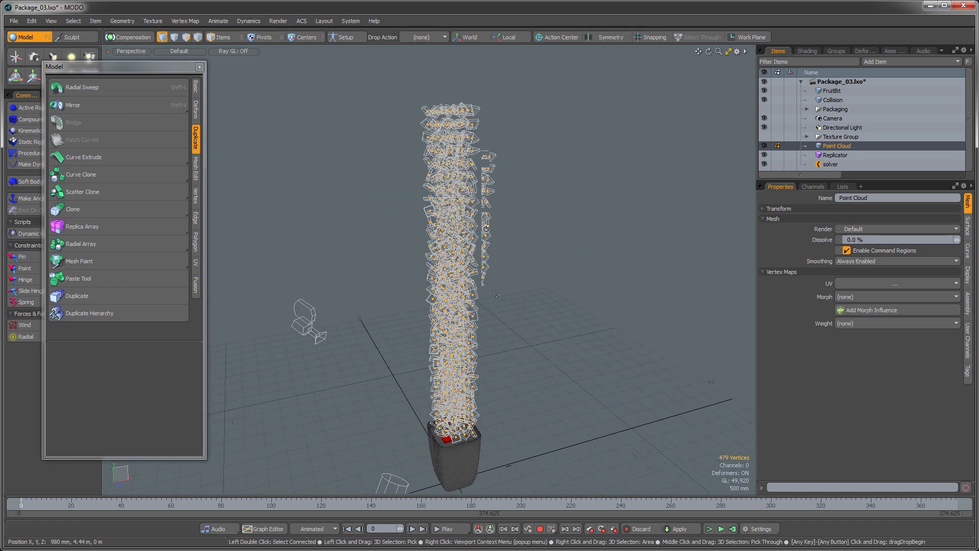
Step: Activate rotation for the selected Point Cloud vertices and switch to the modeling layout, closing the floating palette
key("y")
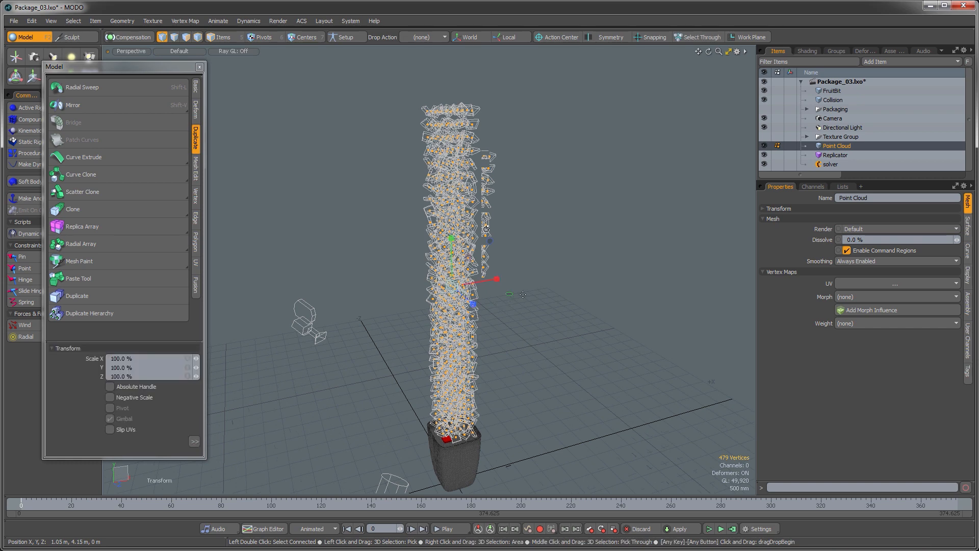
key("e")
mouse_move(497, 302)
left_mouse_down("alt")
mouse_move(494, 322)
mouse_move(508, 311)
left_mouse_up("alt")
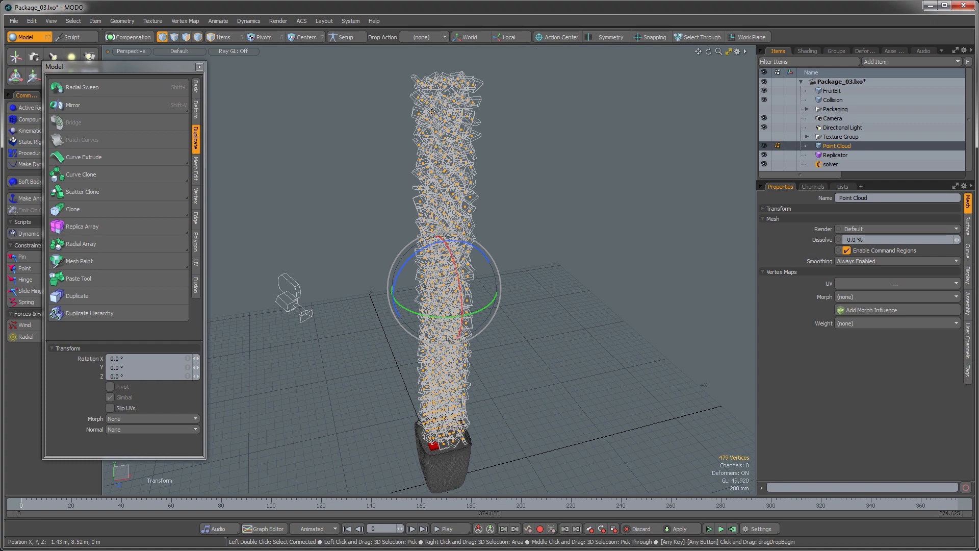
key("ctrl+Tab")
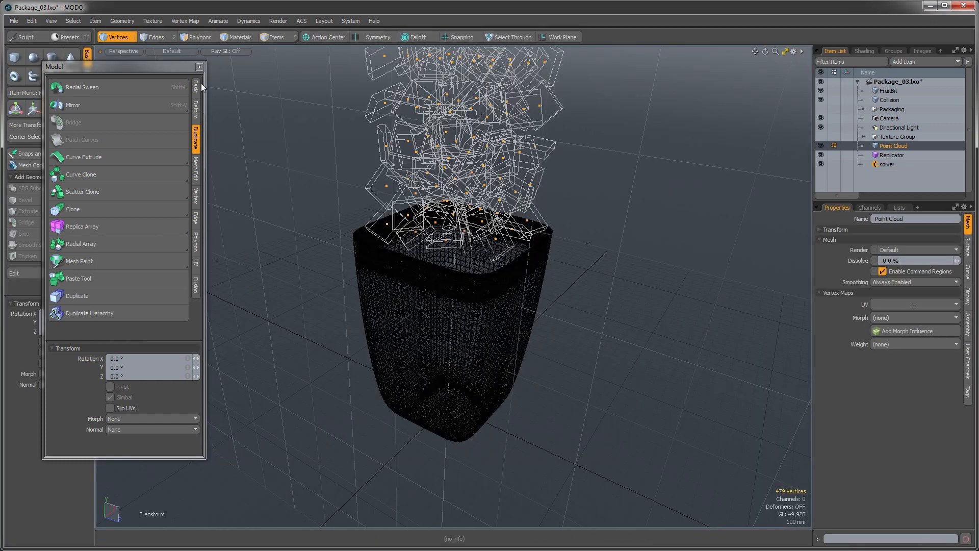
left_click(200, 66)
left_click_drag(449, 245, 403, 347, "ctrl+alt")
left_click_drag(403, 346, 436, 257, "ctrl+alt")
left_click_drag(437, 258, 427, 332, "alt+shift")
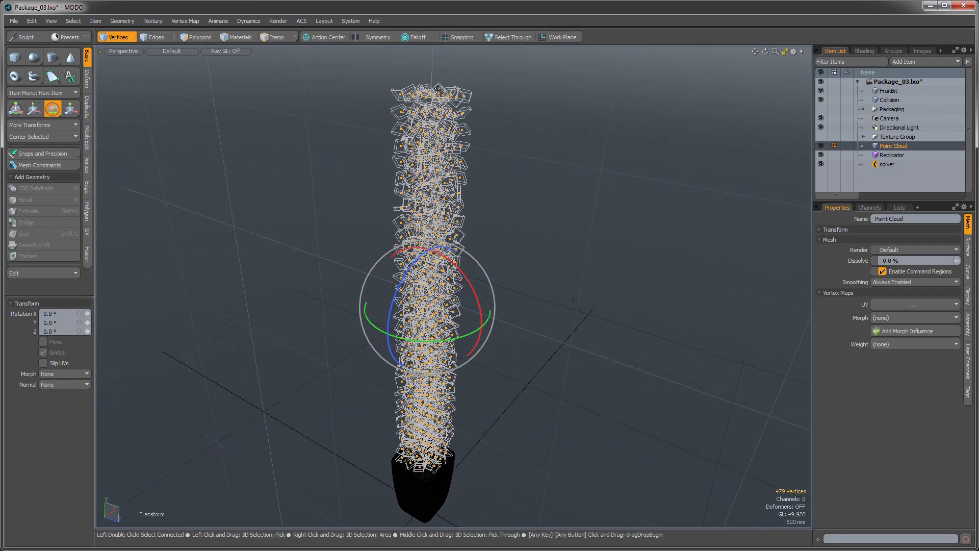
Step: Add a linear falloff along the Point Cloud column with its shape preset set to Linear, and drop the rotation tool
left_click(424, 37)
left_click(420, 41)
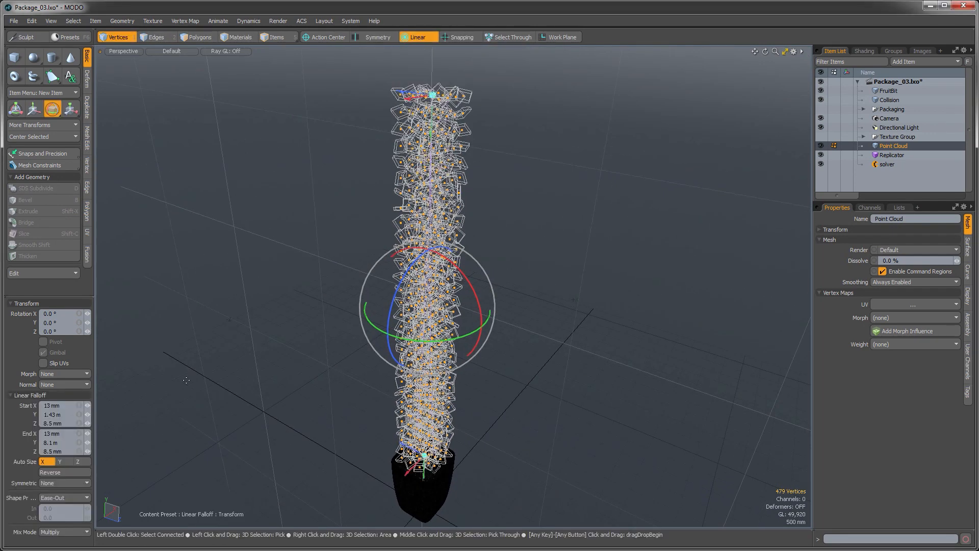
left_click(59, 497)
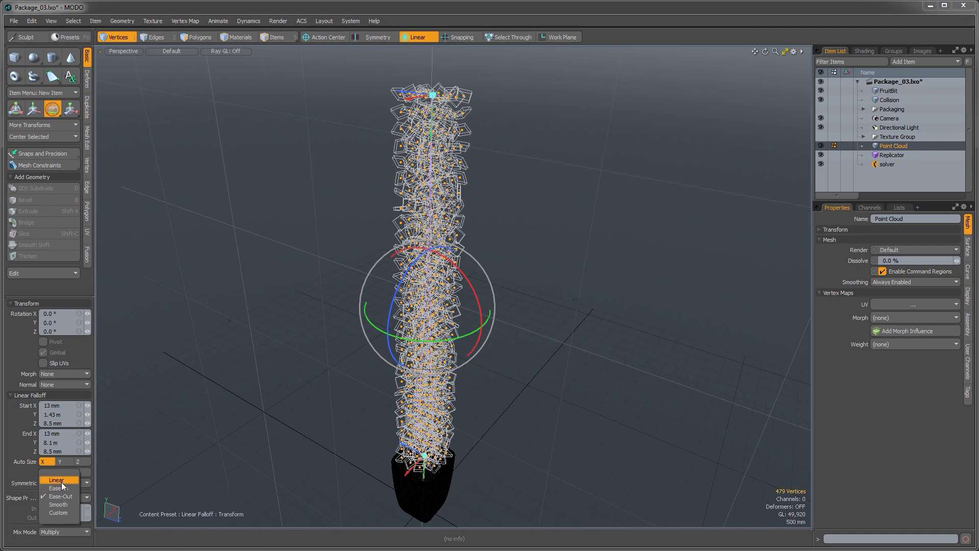
left_click(62, 482)
left_click_drag(434, 339, 558, 343, "alt")
key("space")
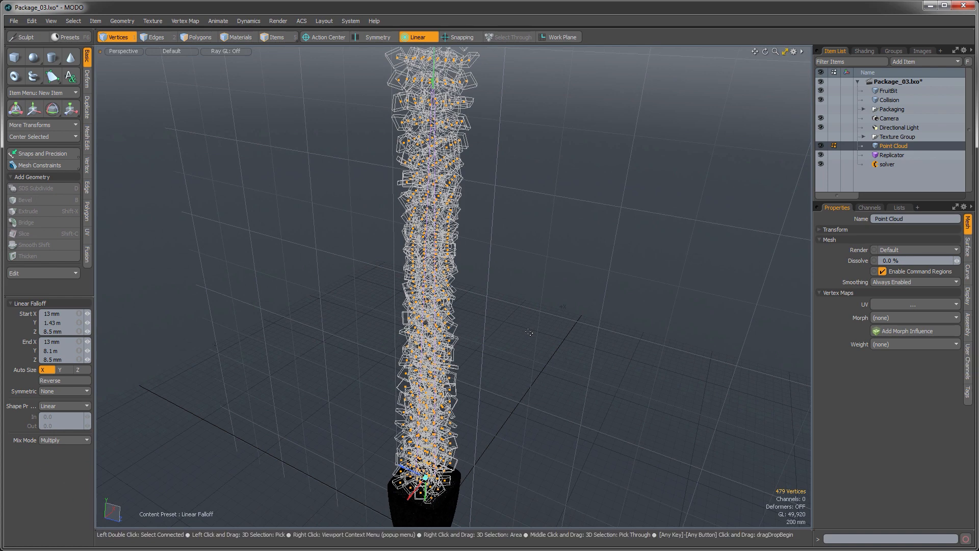
Step: Clear the linear falloff from the Point Cloud, keeping its column vertices selected
left_click_drag(524, 354, 463, 340, "alt")
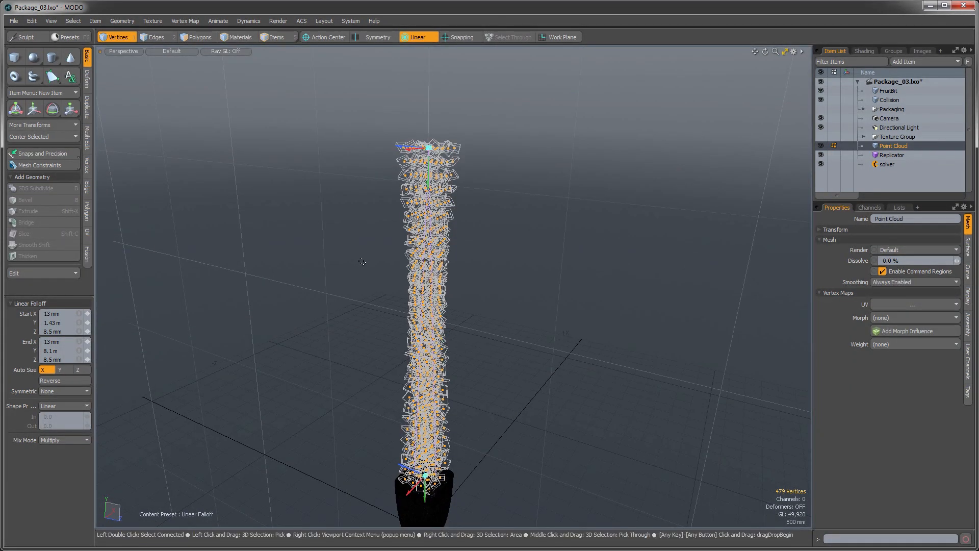
key("Escape")
left_click_drag(433, 297, 439, 316, "alt")
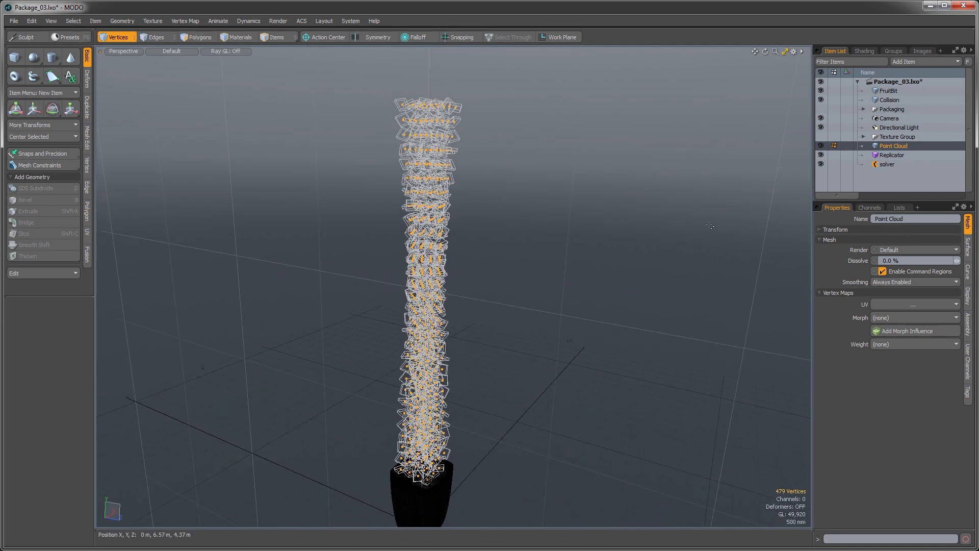
Step: Select the Replicator item and freeze it into individual FruitBit instances
left_click(887, 155)
left_click_drag(561, 243, 474, 236, "alt")
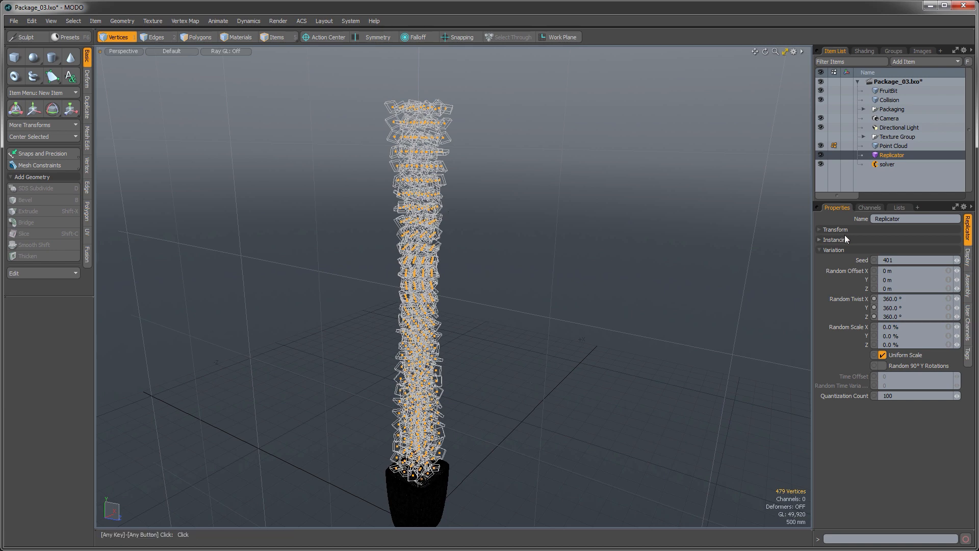
left_click_drag(445, 228, 466, 361, "alt")
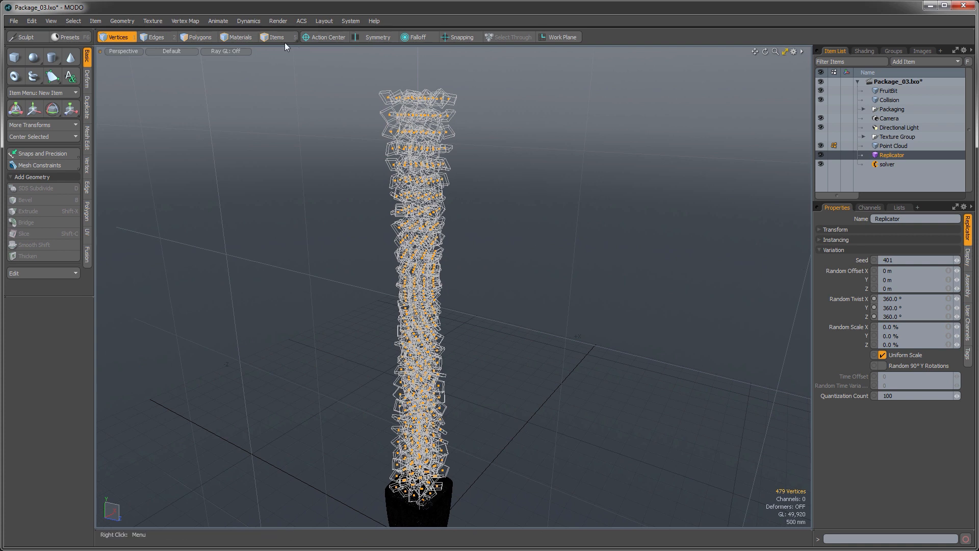
left_click(119, 22)
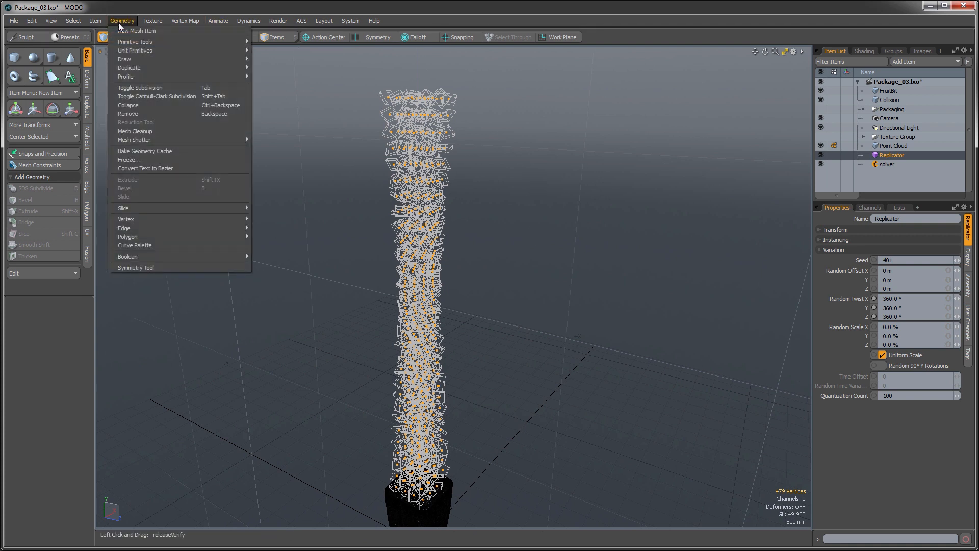
mouse_move(96, 21)
mouse_move(121, 246)
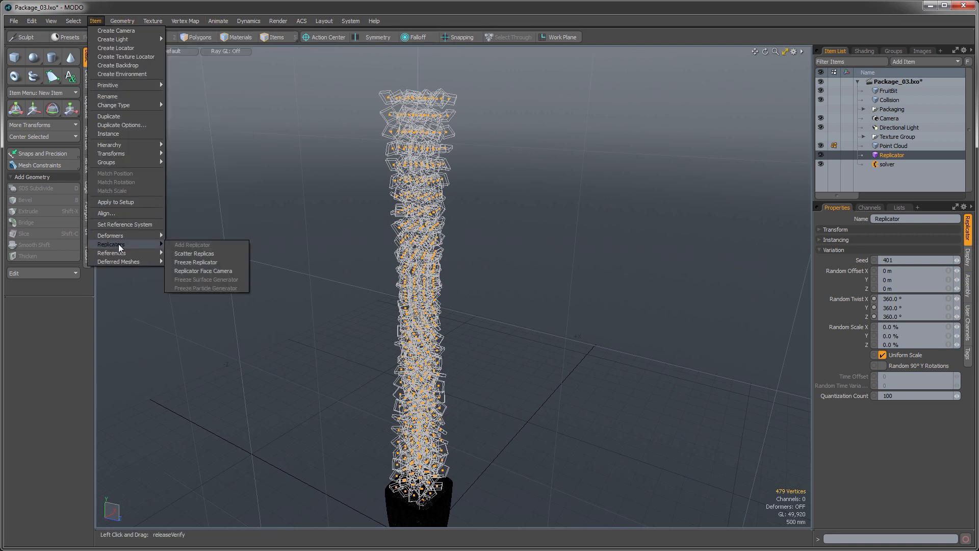
left_click(190, 264)
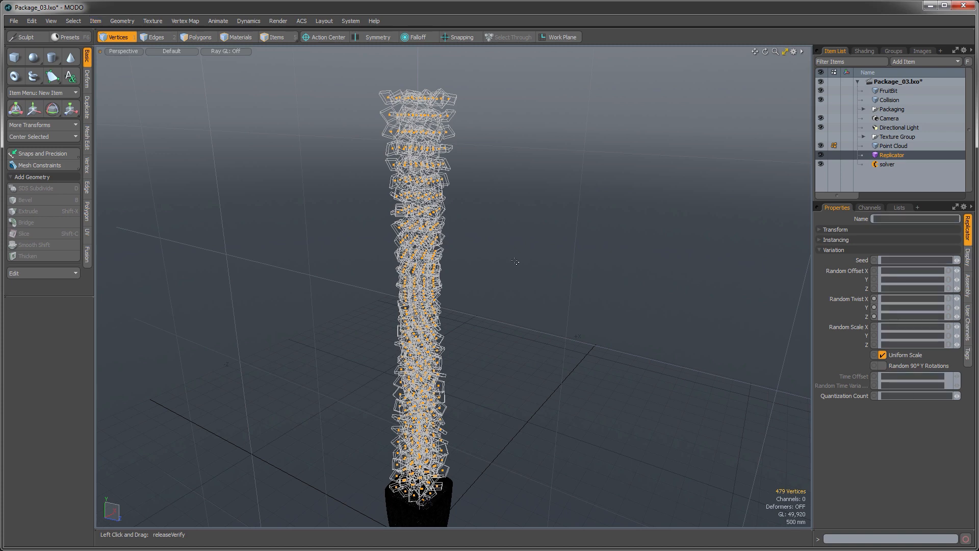
Step: Expand the frozen Replicator group and examine individual FruitBit instances in item mode, such as FruitBit_13 and FruitBit_98
left_click(880, 154)
left_click(864, 154)
left_click(895, 118)
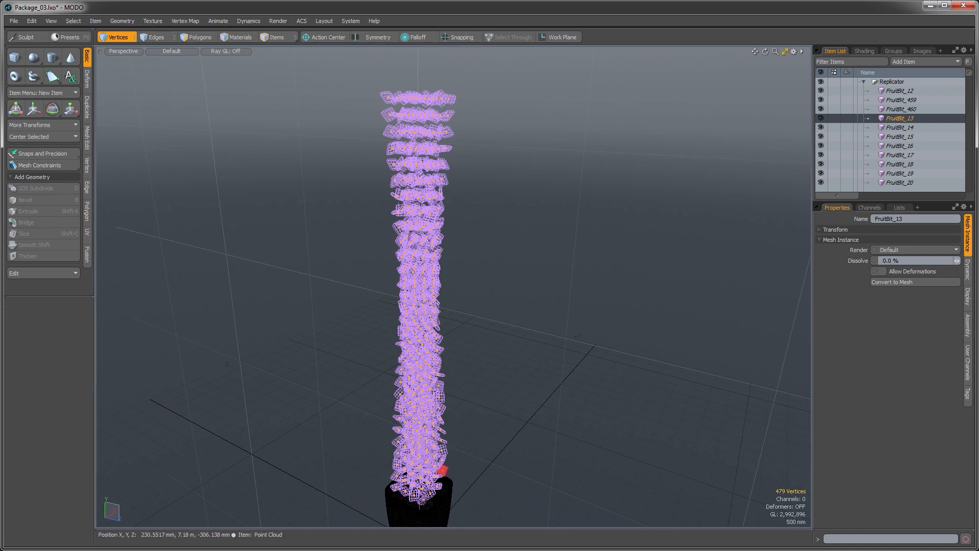
left_click_drag(419, 115, 503, 153, "alt")
key("5")
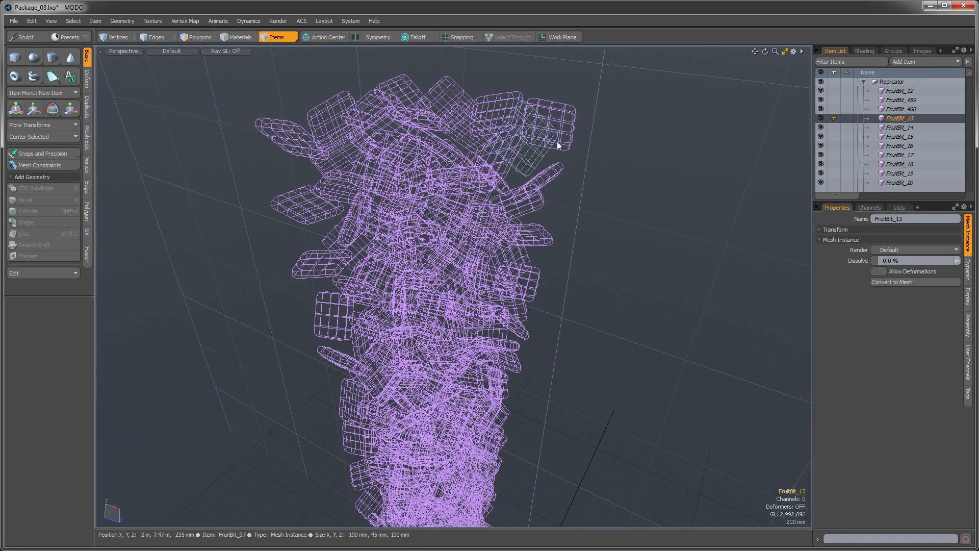
left_click(560, 144)
left_click_drag(594, 175, 576, 195, "ctrl+alt")
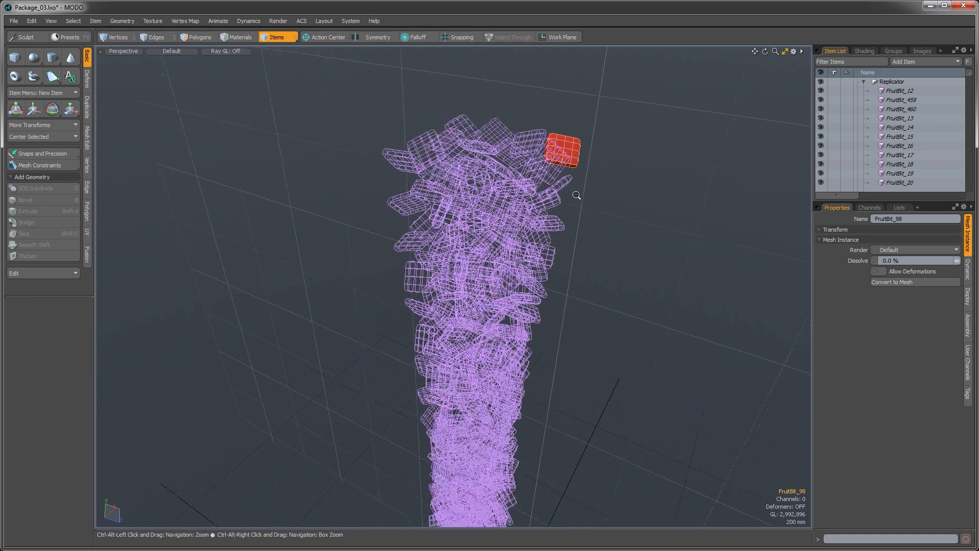
Step: Move the original FruitBit mesh into the Replicator group in the item list and clear the selection
scroll(908, 135, "up", 4)
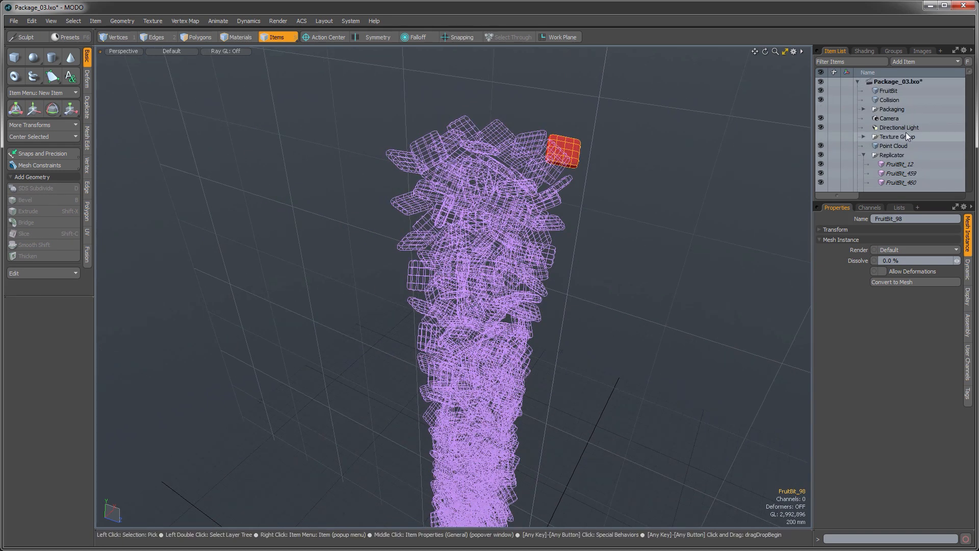
left_click(890, 92)
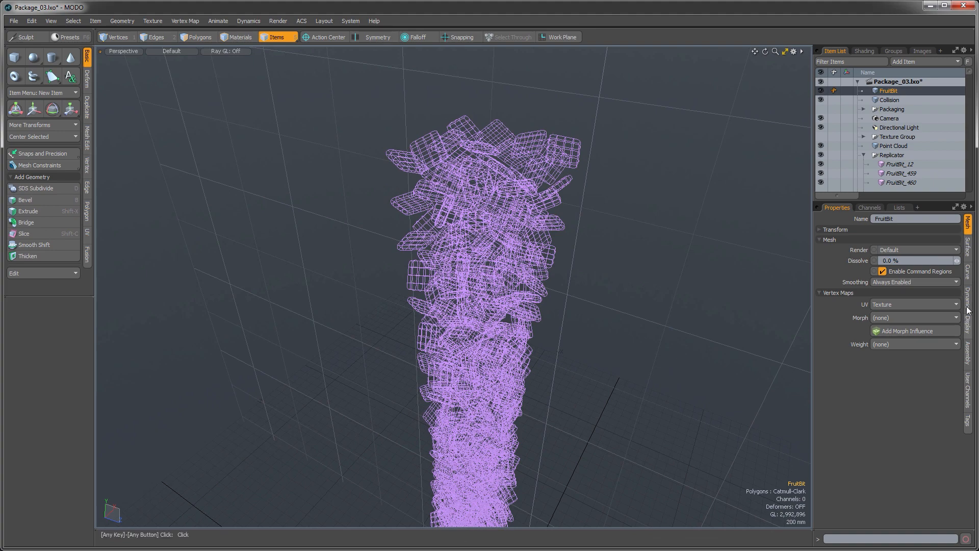
left_click_drag(521, 352, 484, 319, "ctrl+alt")
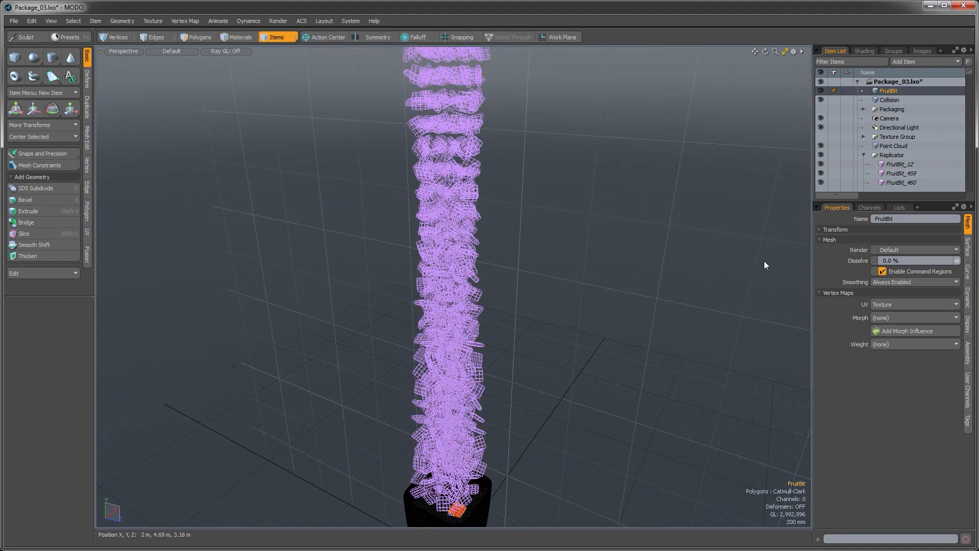
left_click_drag(889, 91, 897, 164)
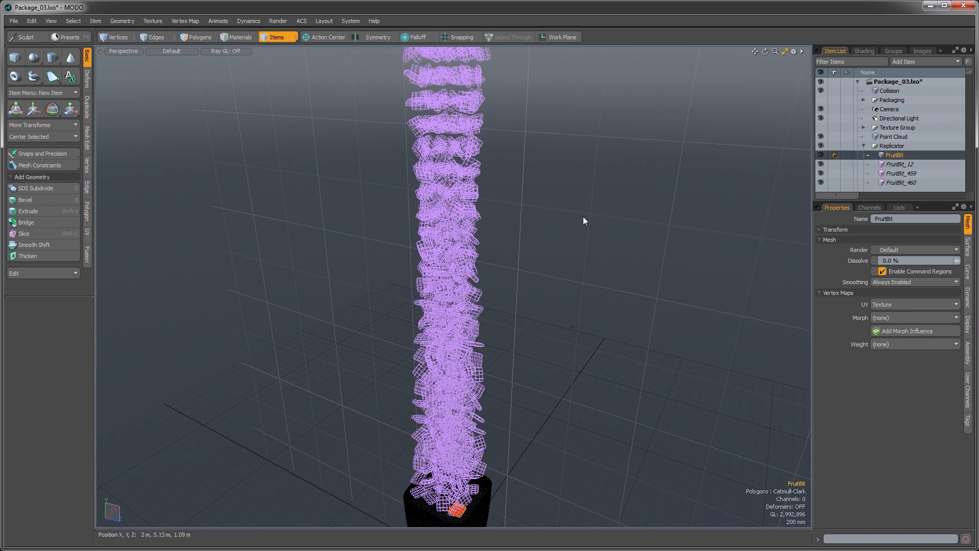
left_click_drag(575, 221, 491, 236, "ctrl+alt")
left_click_drag(491, 236, 548, 274, "alt+shift")
left_click(550, 249)
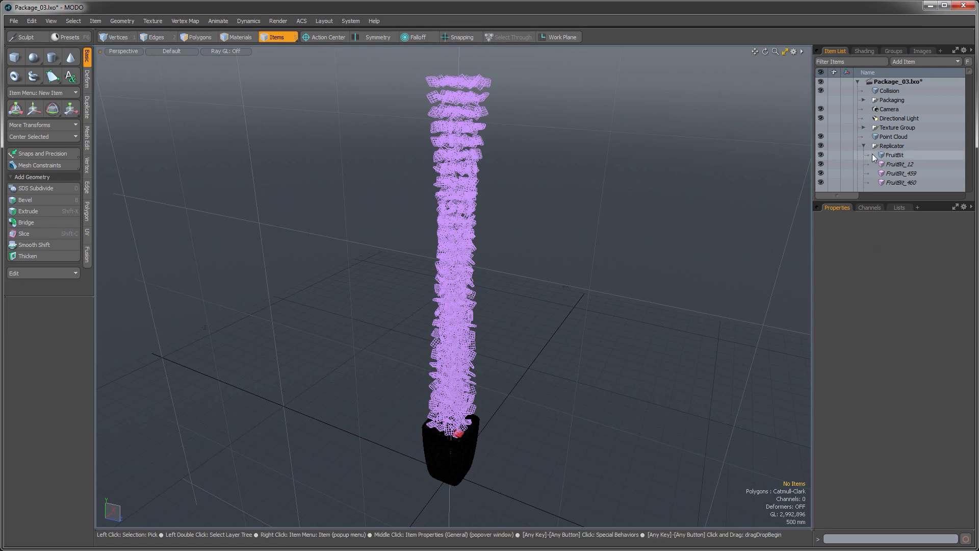
Step: Switch to the Setup layout, run the live dynamics simulation of the falling column, and stop it
left_click_drag(513, 230, 500, 223, "alt+shift")
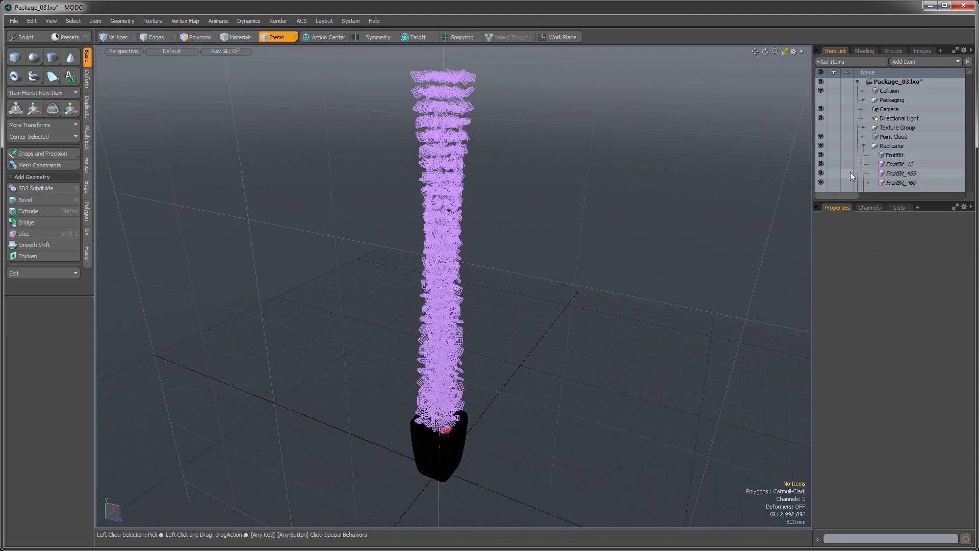
key("ctrl+Tab")
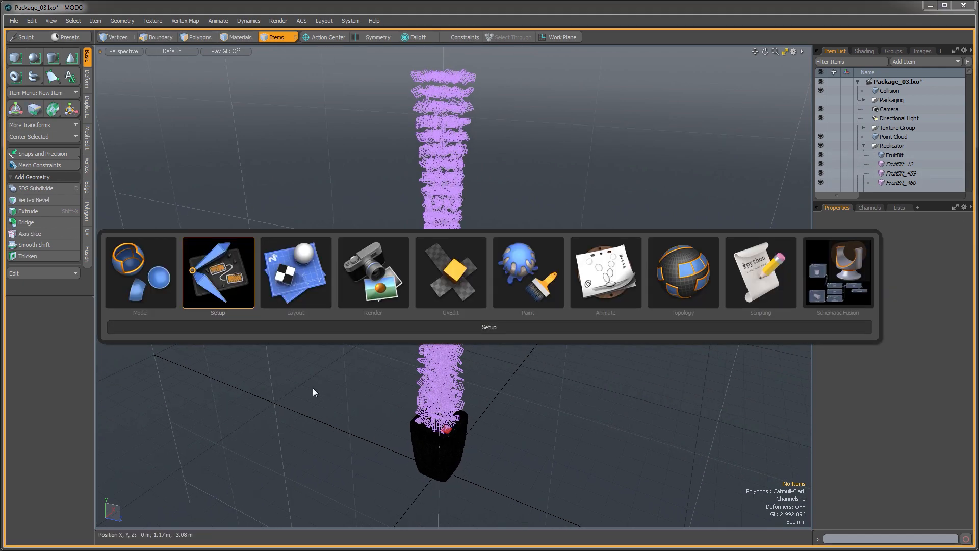
left_click(221, 292)
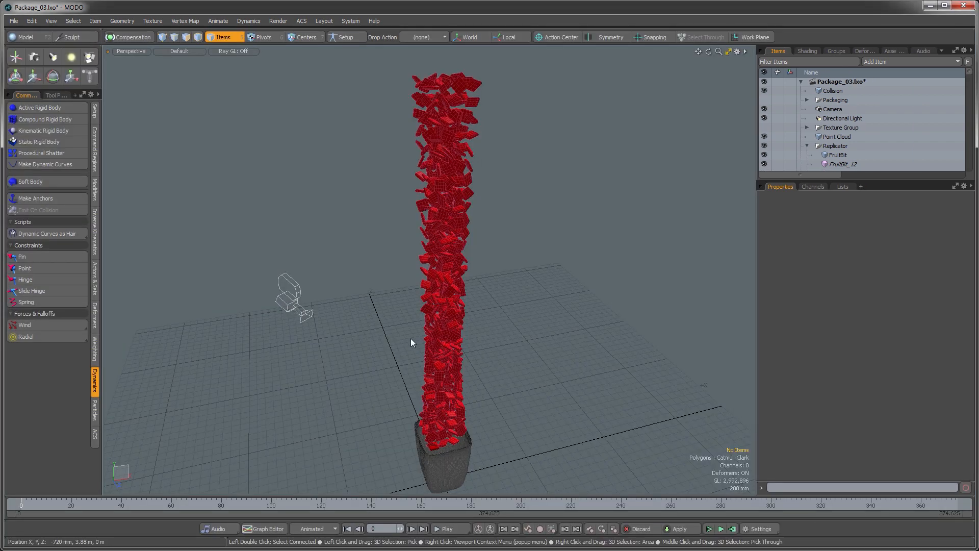
left_click_drag(449, 341, 431, 340, "ctrl+alt")
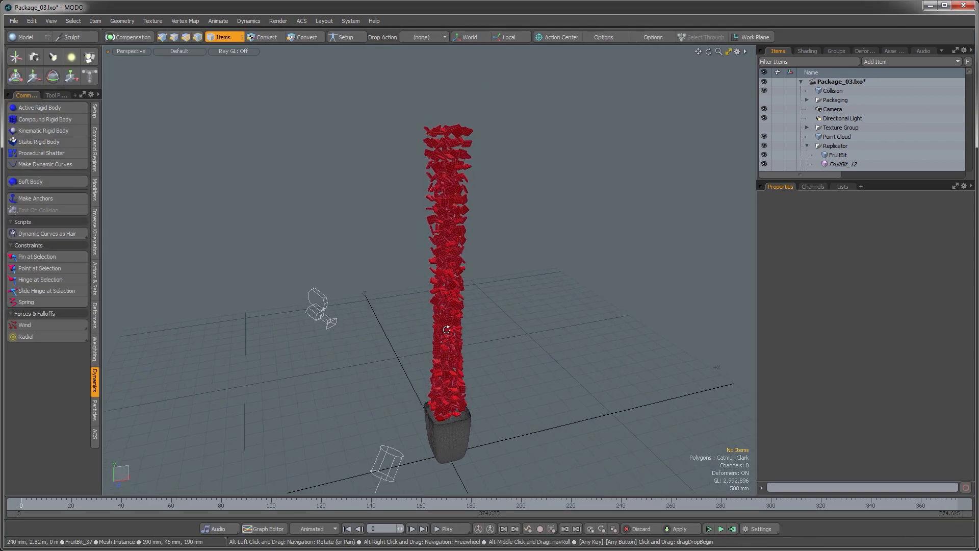
left_click(709, 529)
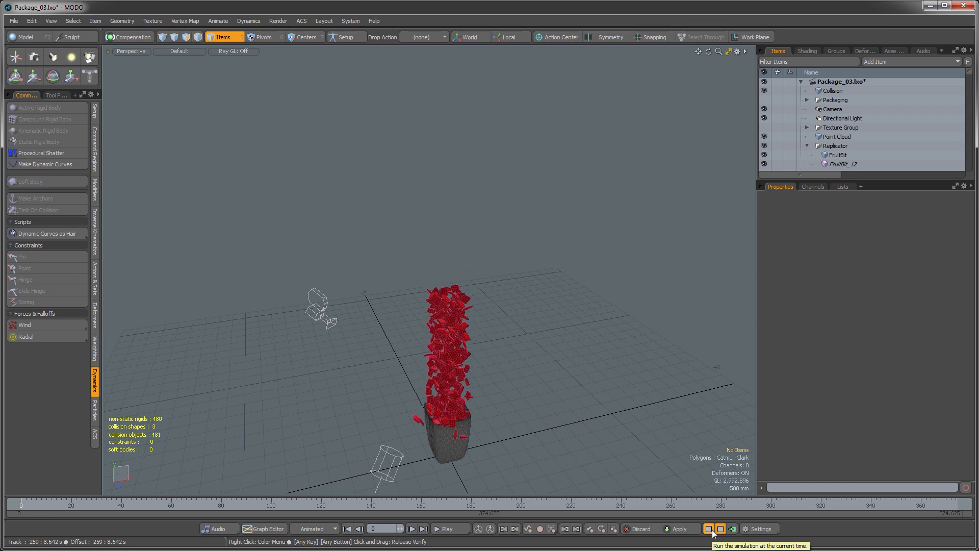
left_click(713, 531)
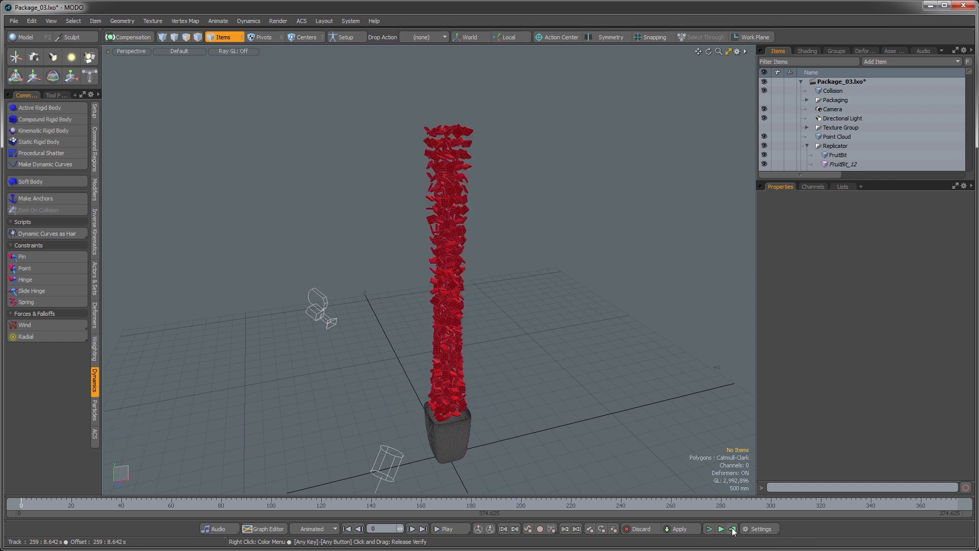
Step: Compute the dynamics simulation from start time 0 to end time 200 with a preroll of 0
left_click(733, 531)
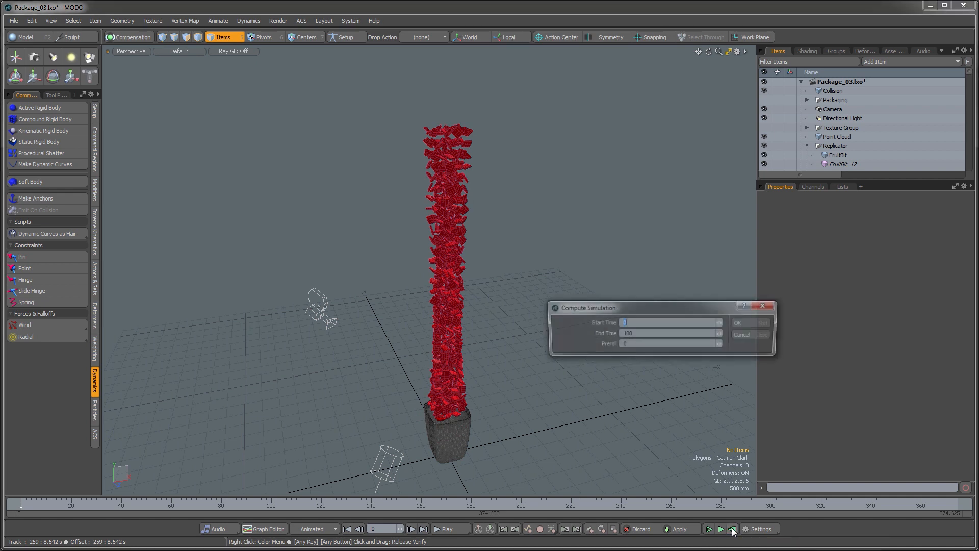
left_click(639, 332)
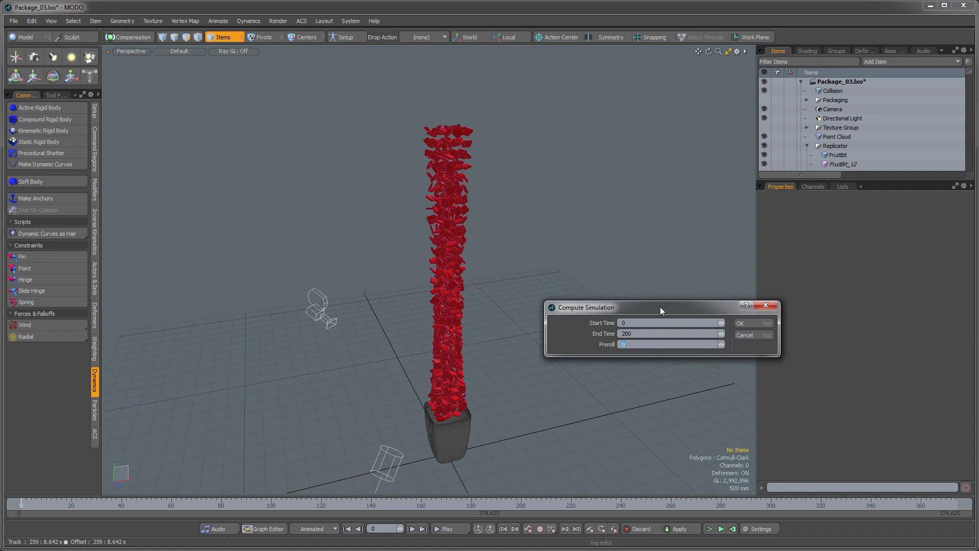
left_click_drag(660, 307, 674, 267)
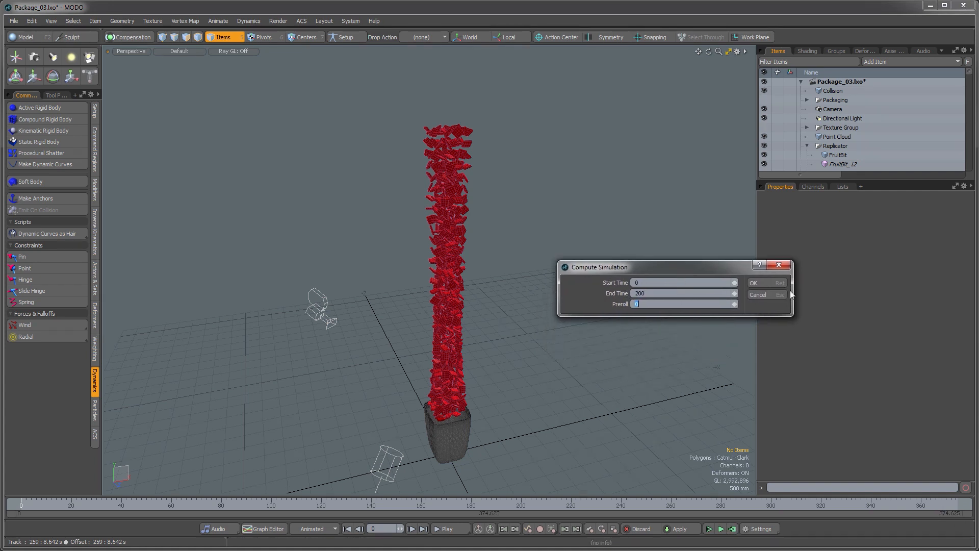
left_click(758, 282)
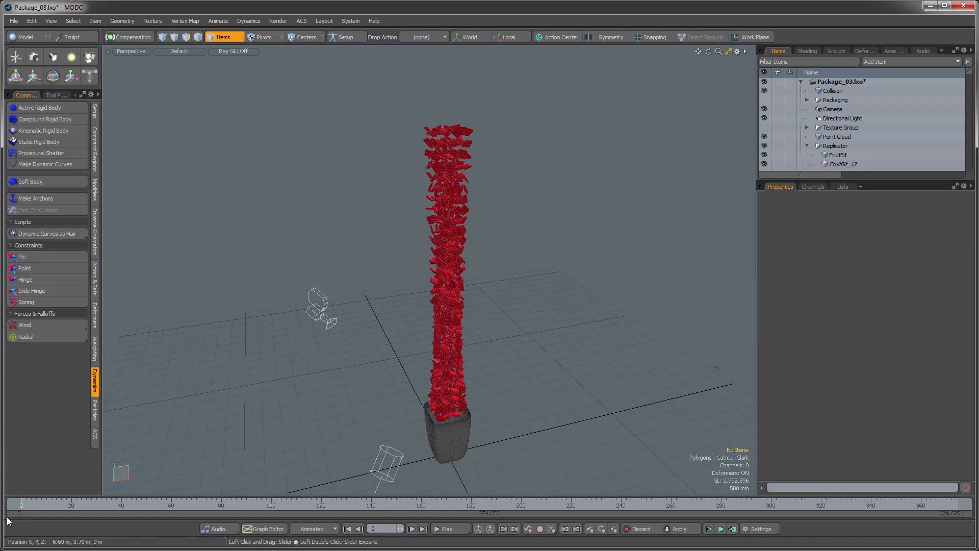
Step: Scrub the computed simulation to frames 41 and 91 and examine how the pieces fill the container
left_click_drag(21, 505, 123, 505)
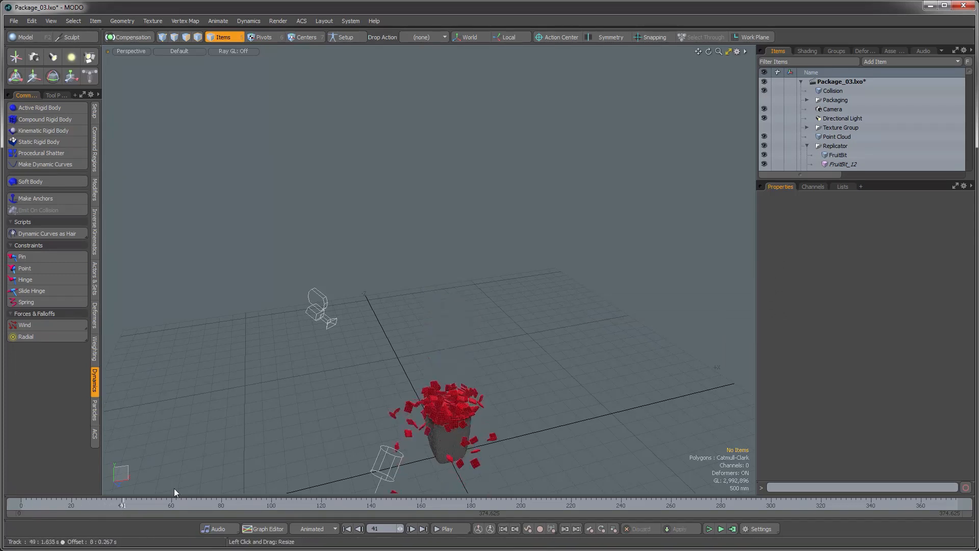
left_click_drag(459, 431, 457, 410, "alt")
mouse_move(457, 411)
left_mouse_down("ctrl+alt")
mouse_move(469, 411)
mouse_move(450, 329)
left_mouse_up("ctrl+alt")
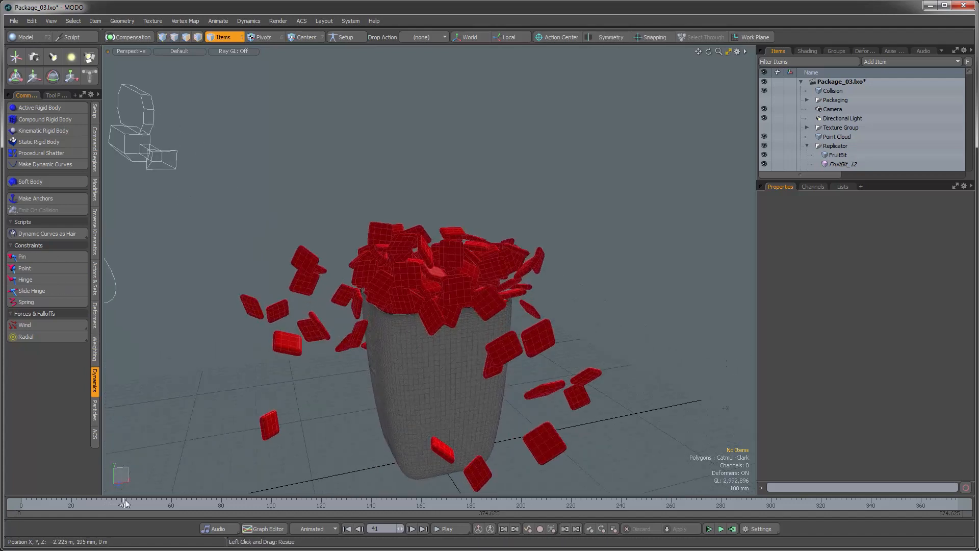
left_click_drag(124, 505, 248, 505)
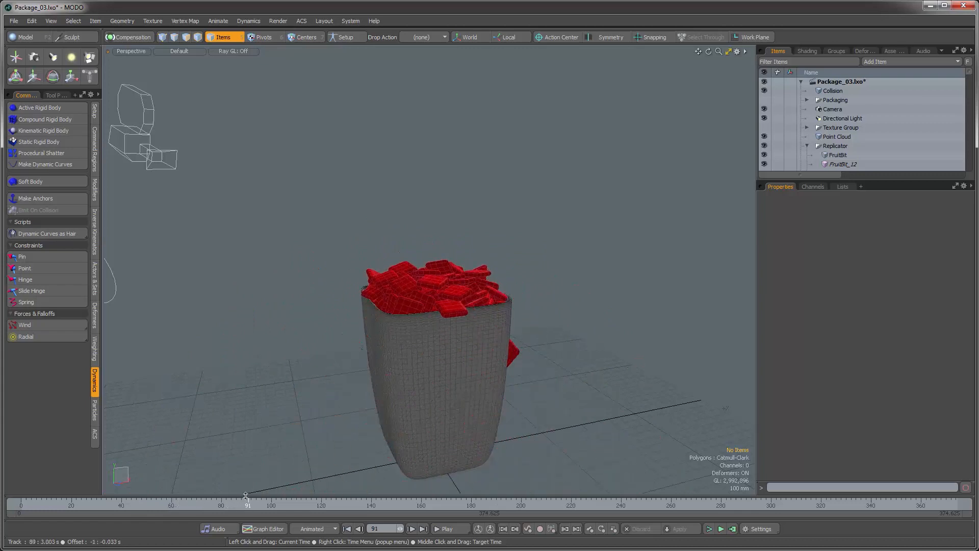
left_click_drag(462, 387, 481, 356, "alt")
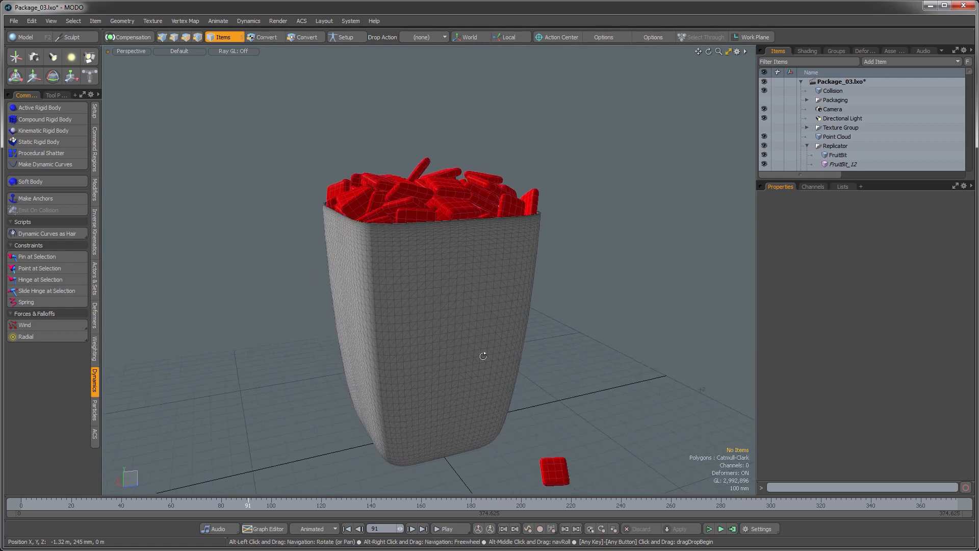
Step: Hide the Collision container, inspect the packed pieces from several sides, and return the timeline to frame 0
left_click(765, 91)
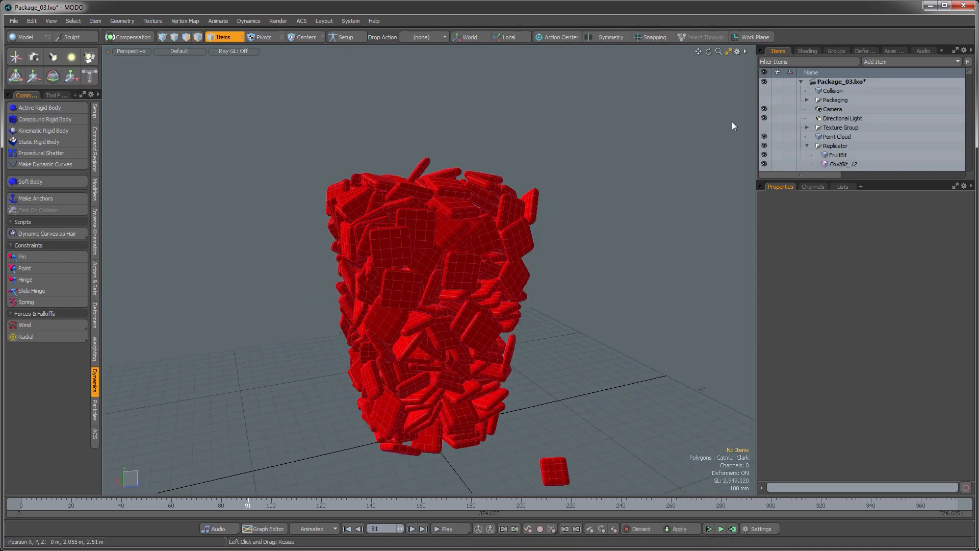
left_click_drag(449, 317, 375, 401, "alt")
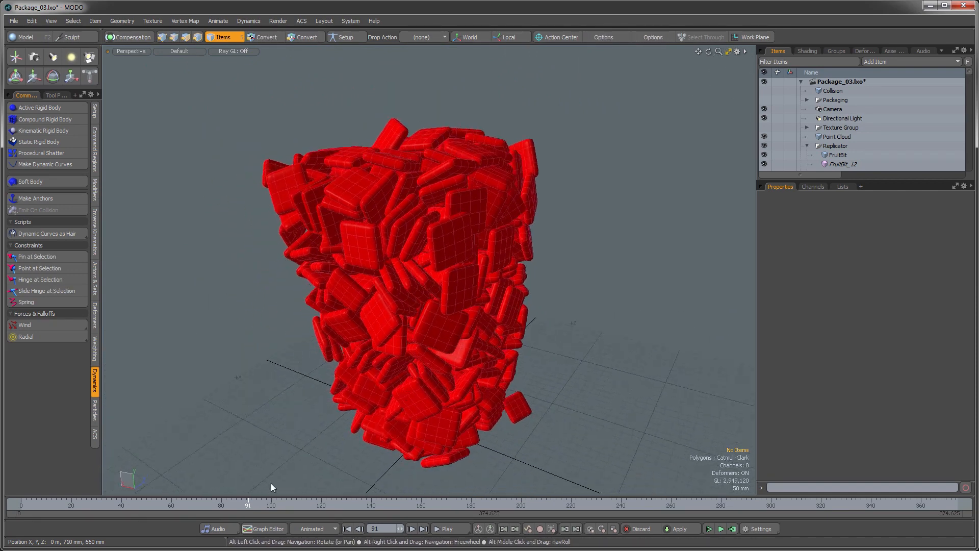
left_click_drag(249, 505, 21, 505)
left_click_drag(455, 278, 436, 350, "alt")
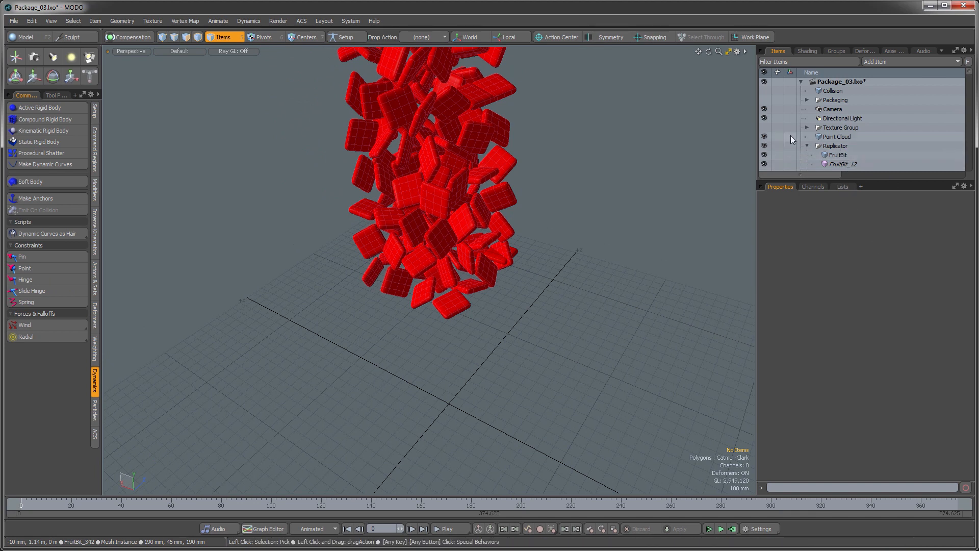
Step: Select all FruitBit items under the Replicator, excluding the Replicator itself, and set their Bounce to 5% and Friction to 25%
double_click(836, 147)
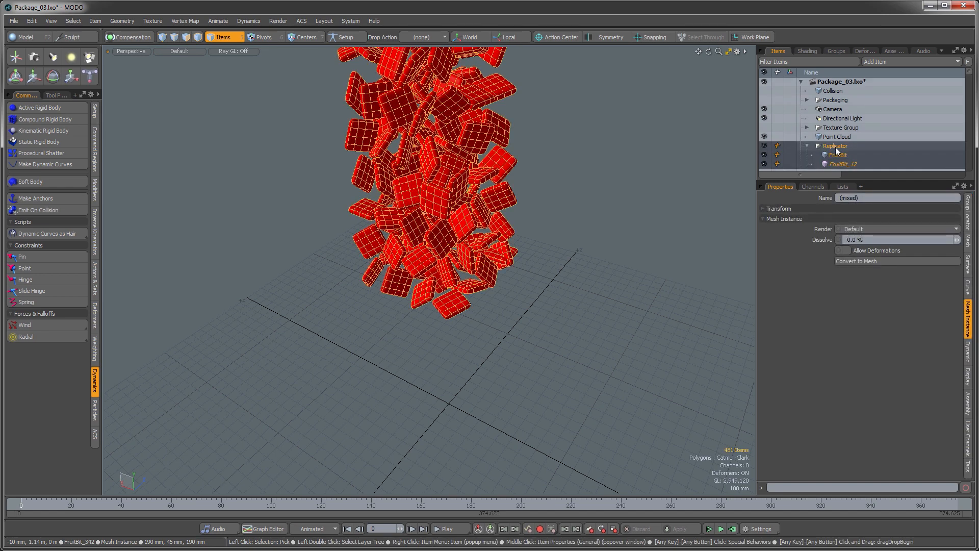
left_click(836, 147, "ctrl")
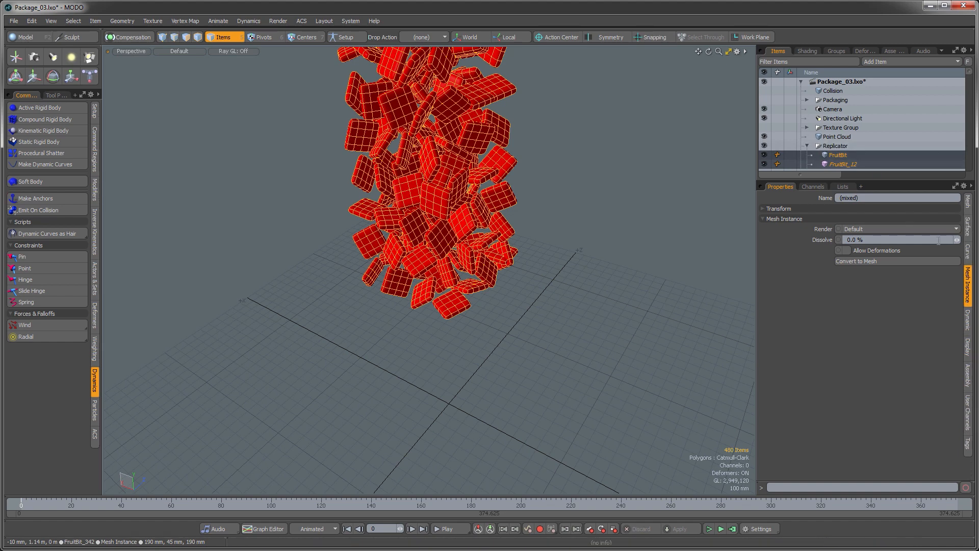
left_click(966, 323)
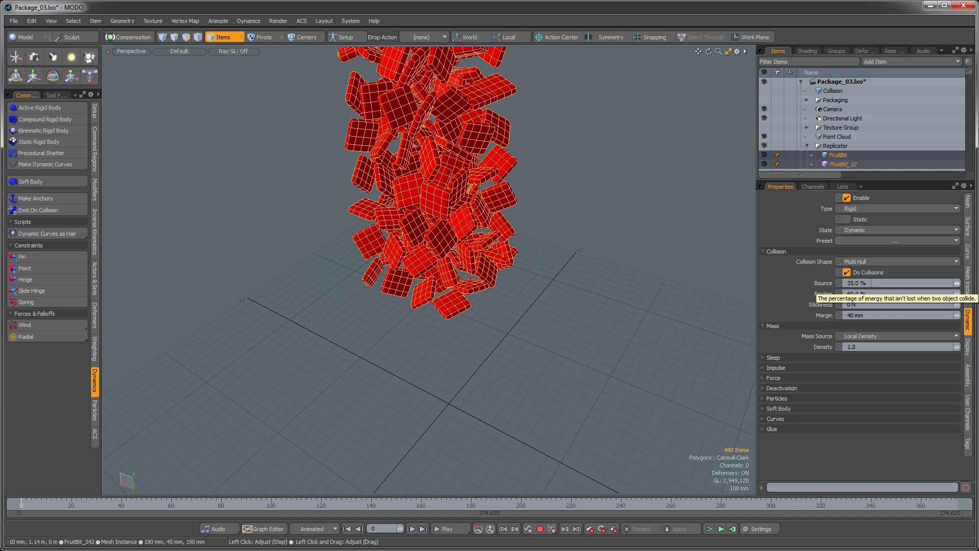
left_click(841, 283)
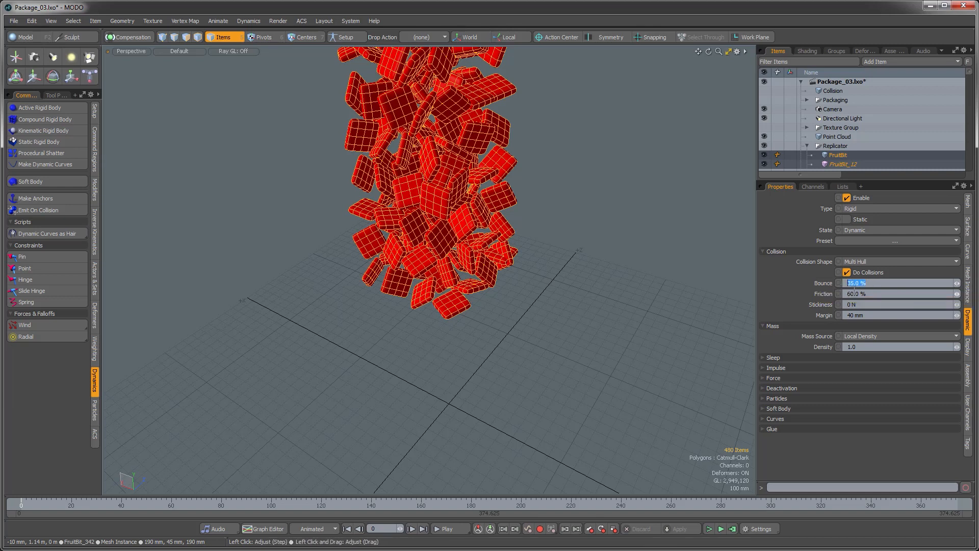
key("Tab")
scroll(623, 273, "down", 4)
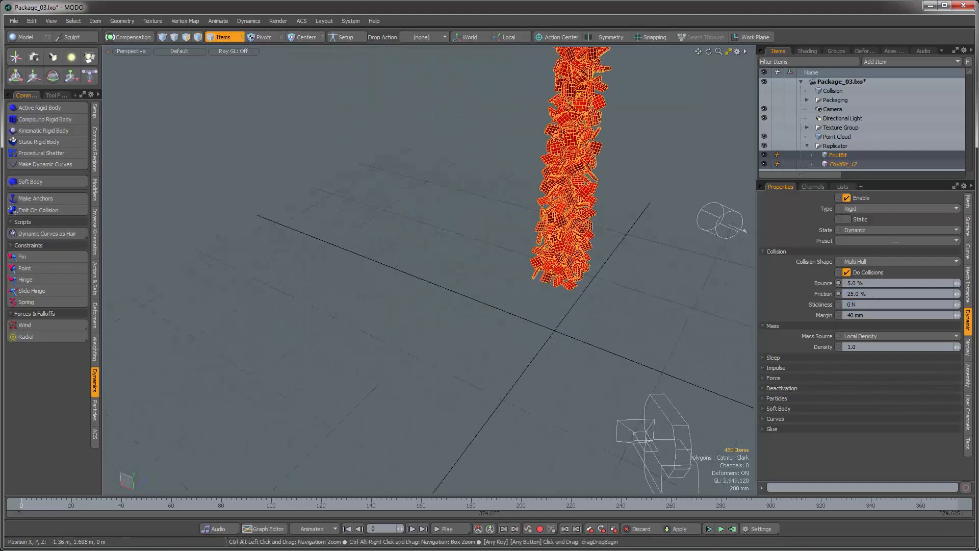
Step: Clear the selection, make the Collision container visible, and save the Package_03 scene
left_click_drag(623, 209, 502, 225, "alt+shift")
left_click(568, 305)
left_click(764, 91)
left_click_drag(503, 226, 473, 232, "alt+shift")
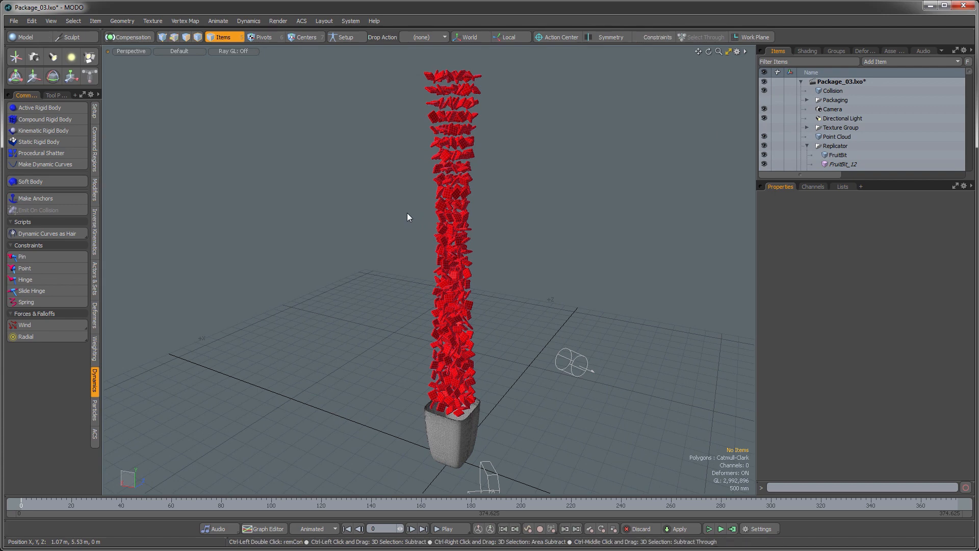
key("ctrl+s")
Step: Compute the dynamics simulation again, keeping the existing time range settings
left_click_drag(448, 262, 459, 240, "alt")
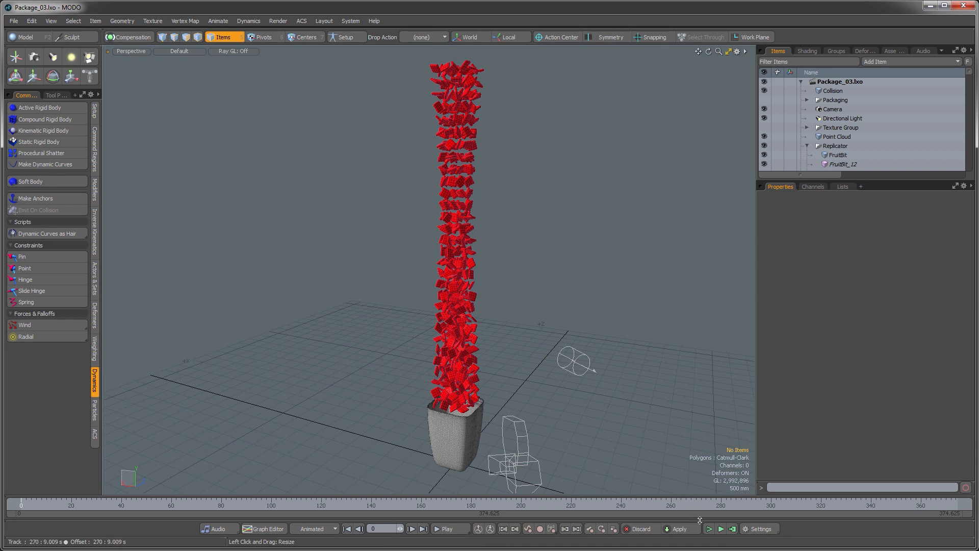
left_click(731, 530)
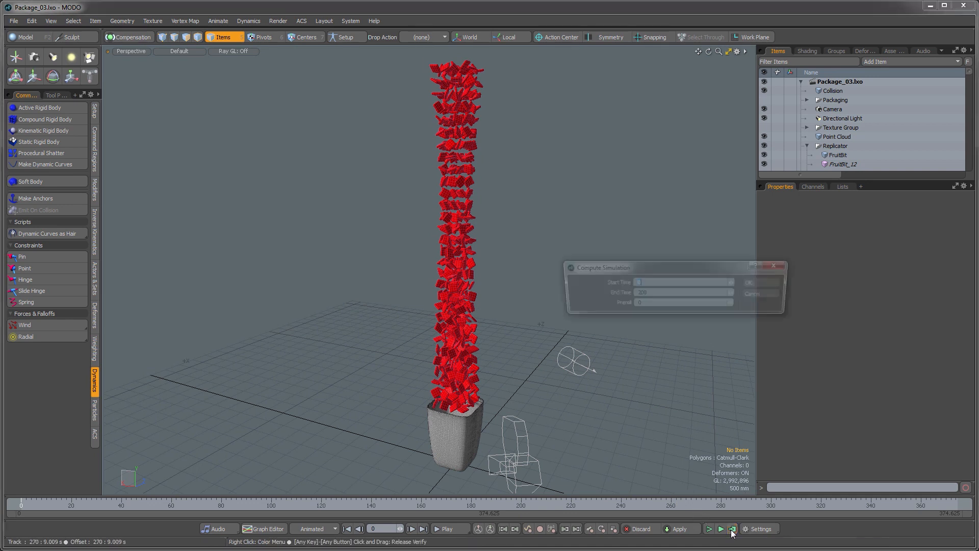
left_click(767, 283)
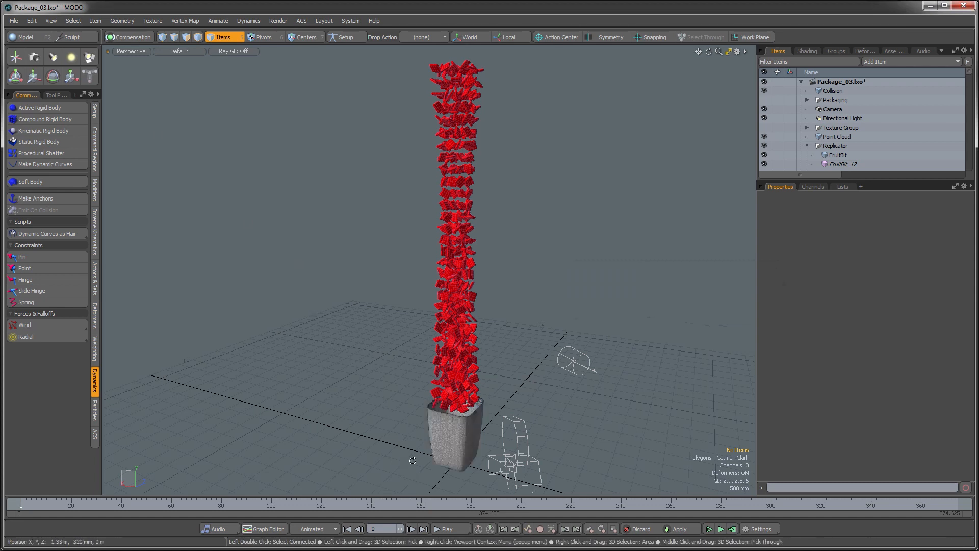
Step: Scrub the new simulation to frames 36, 141 and 166 and examine how the pieces settle in and around the container
left_click_drag(449, 414, 478, 414, "alt")
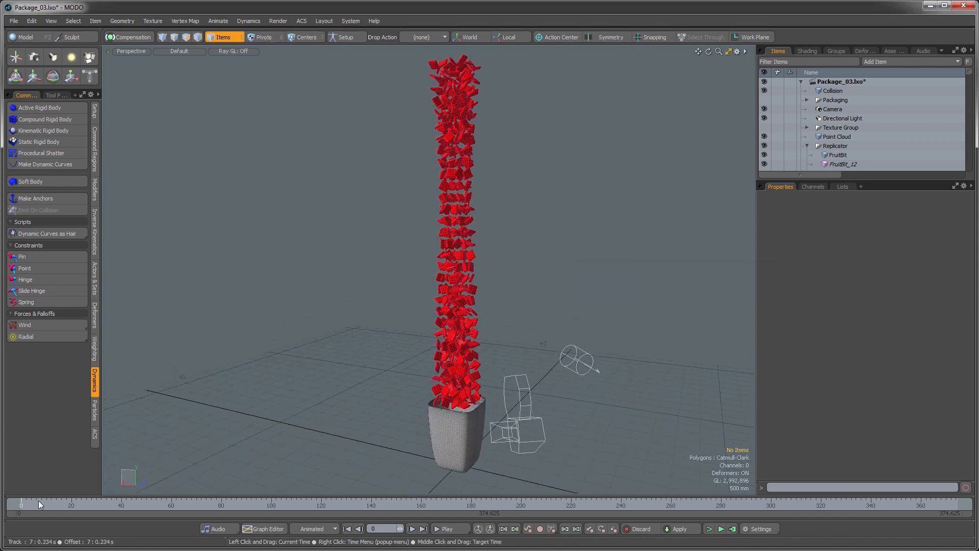
left_click_drag(28, 503, 112, 502)
left_click_drag(390, 365, 343, 433, "alt")
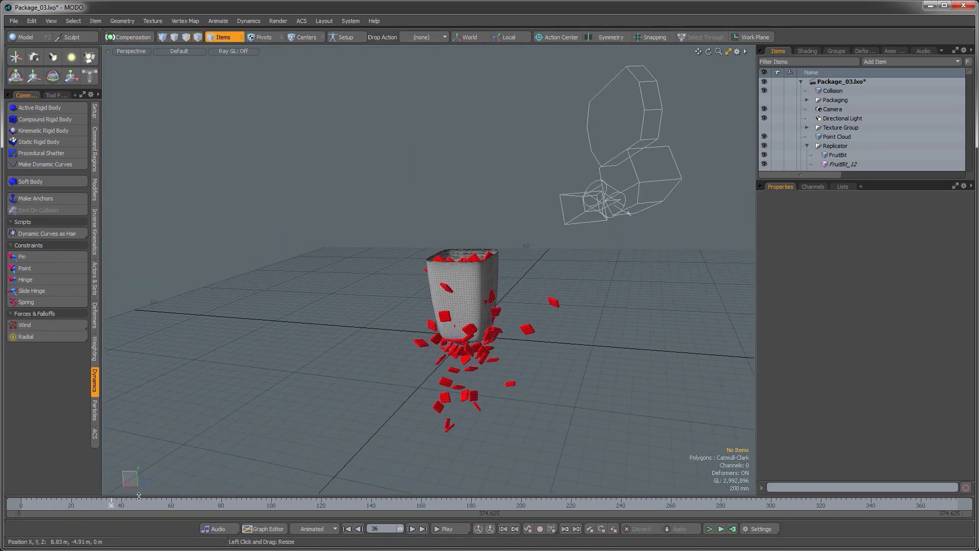
left_click_drag(123, 502, 248, 503)
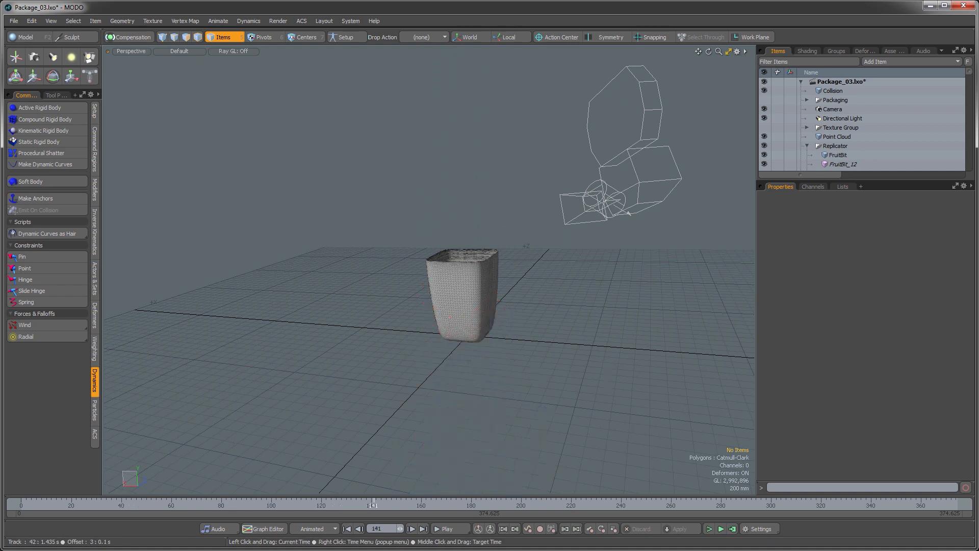
left_click_drag(487, 316, 512, 363, "alt")
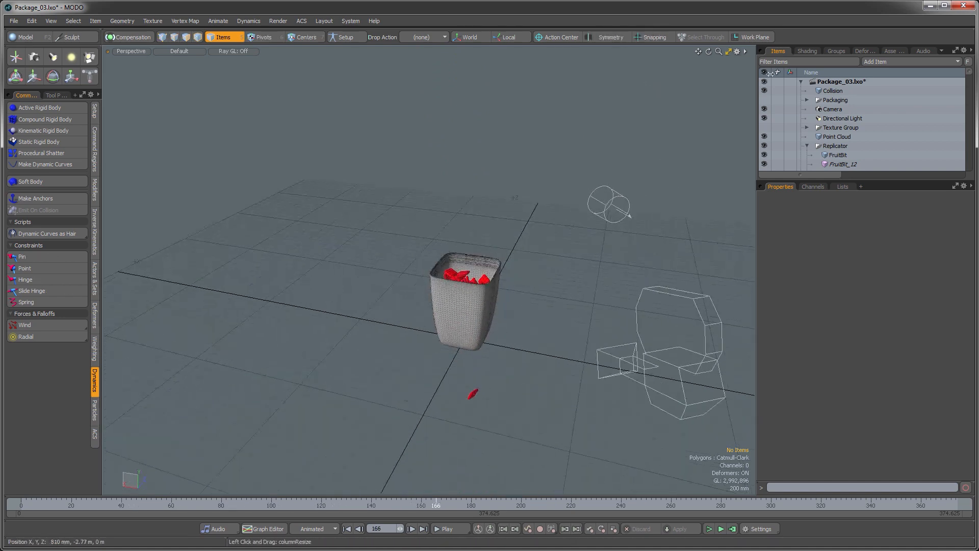
Step: Hide the Collision container, inspect the settled pieces up close, and return the timeline to frame 0
left_click(764, 91)
left_click_drag(536, 313, 469, 340, "ctrl+alt")
left_click_drag(469, 339, 21, 504, "ctrl+alt")
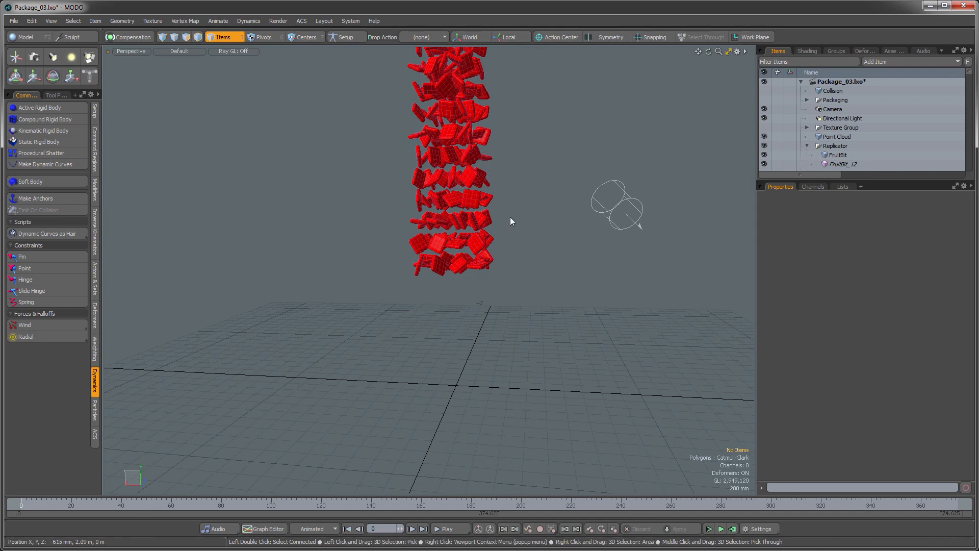
Step: Make the Collision container visible again beneath the column of pieces
left_click_drag(510, 216, 455, 239, "ctrl+alt")
left_click_drag(455, 239, 466, 286, "alt+shift")
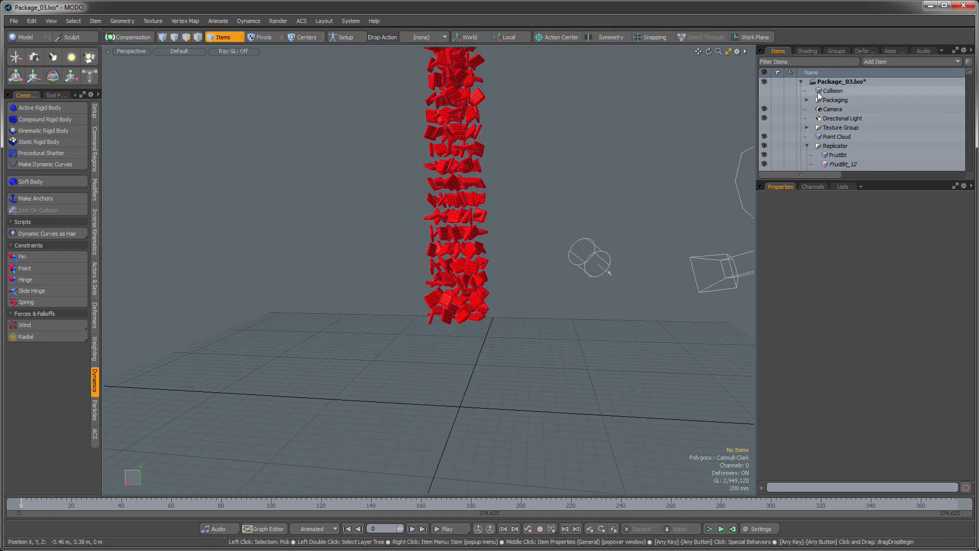
left_click(792, 93)
left_click(768, 92)
left_click_drag(546, 224, 512, 265, "alt")
left_click(522, 264)
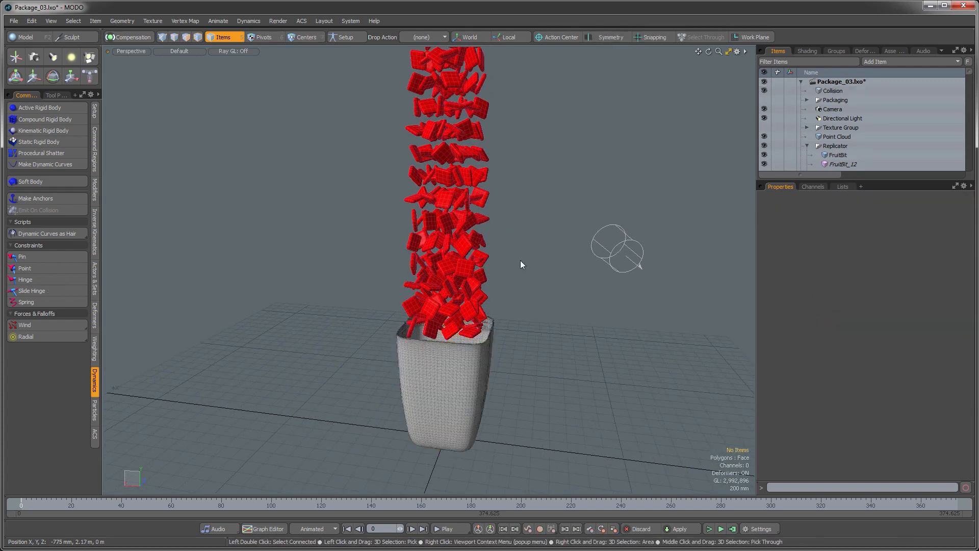
Step: Select the Collision mesh and a small group of polygons at the centre of its underside
left_click_drag(503, 389, 490, 326, "alt")
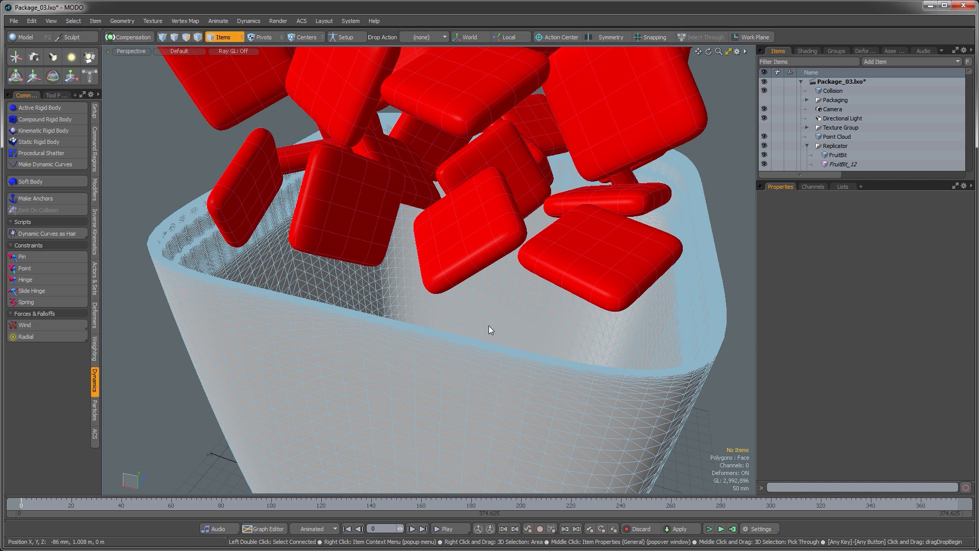
left_click_drag(443, 361, 441, 314, "alt")
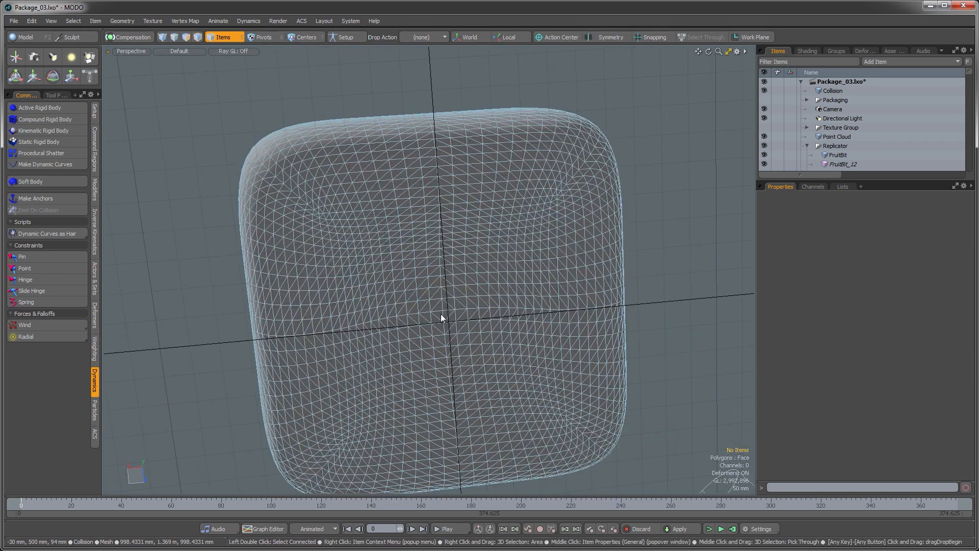
left_click(441, 313)
key("3")
left_click(447, 315)
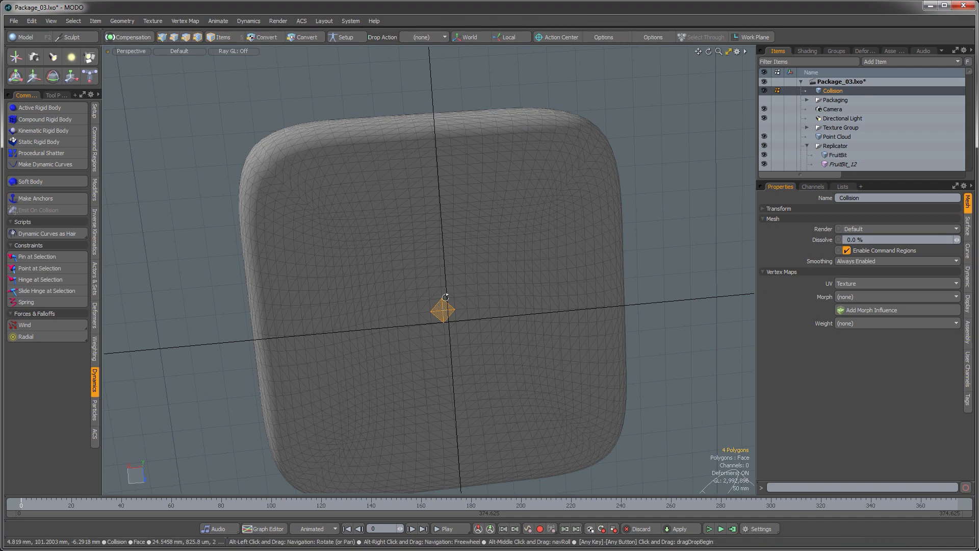
Step: Grow the polygon selection from the underside until it covers nearly all of the container's outer shell up to the rim
left_click_drag(444, 308, 439, 323, "alt")
key("shift+Up")
key("shift+Up")
key("shift+Up")
key("shift+Up")
key("shift+Up")
key("shift+Up")
key("shift+Up")
key("shift+Up")
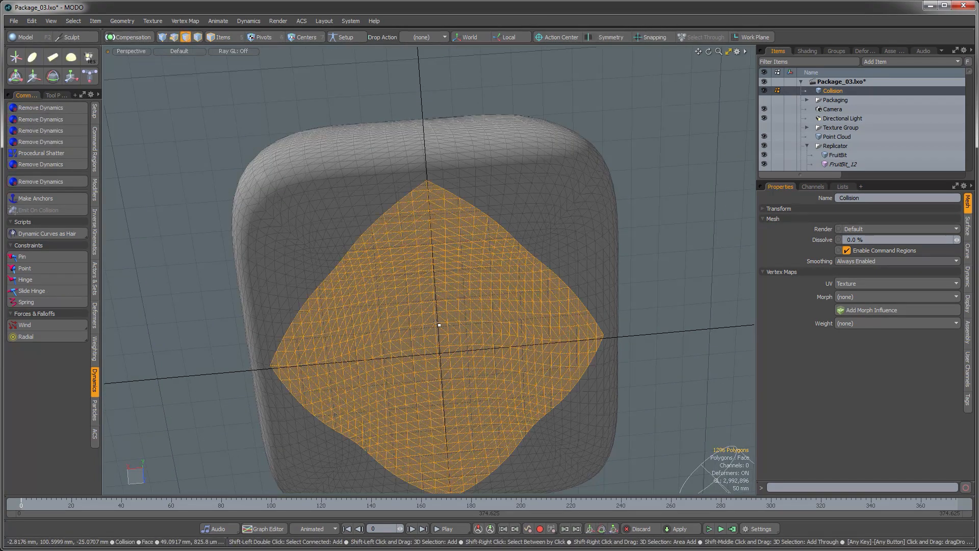
left_click_drag(441, 159, 380, 255, "alt")
key("3")
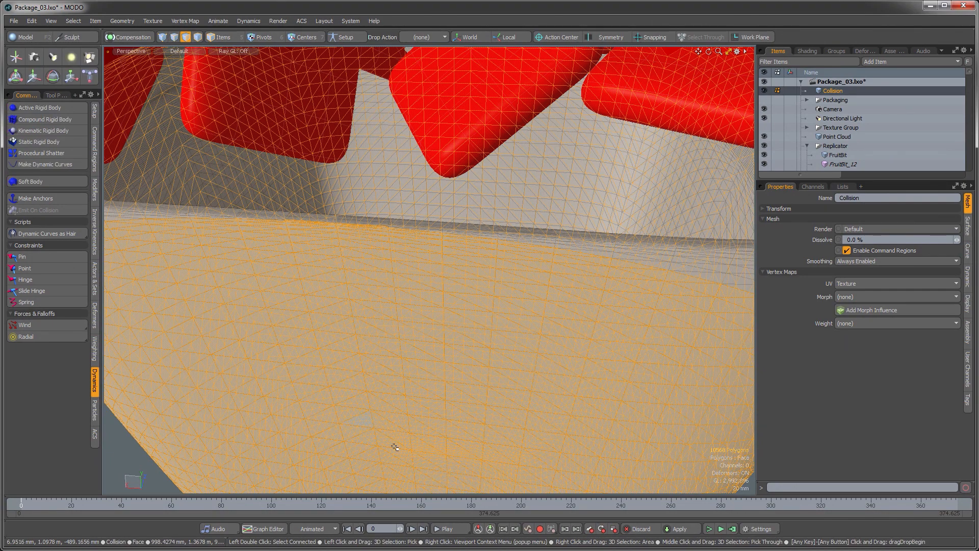
left_click_drag(445, 411, 397, 245, "ctrl+alt")
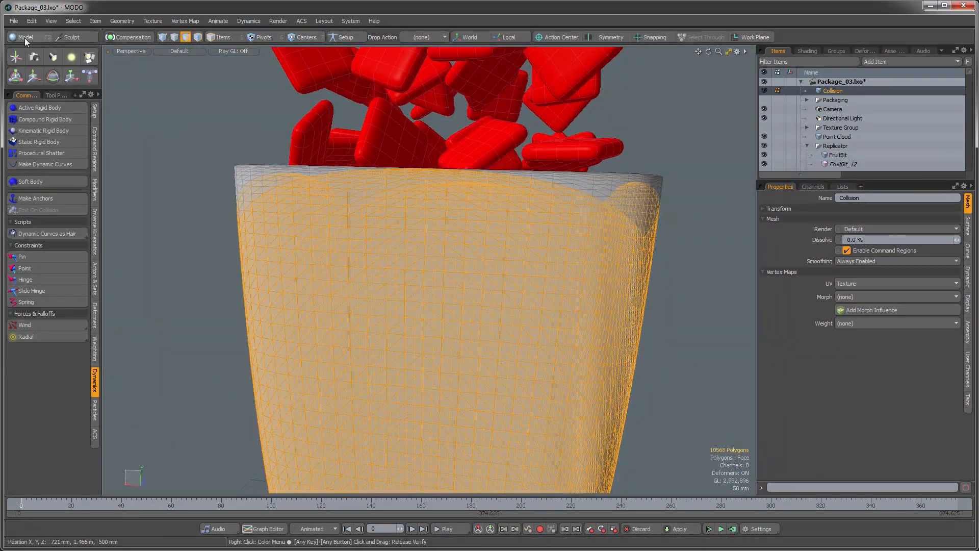
Step: Push the selected outer shell polygons outward to thicken the container wall, and clear the polygon selection
left_click(24, 37)
left_click(195, 109)
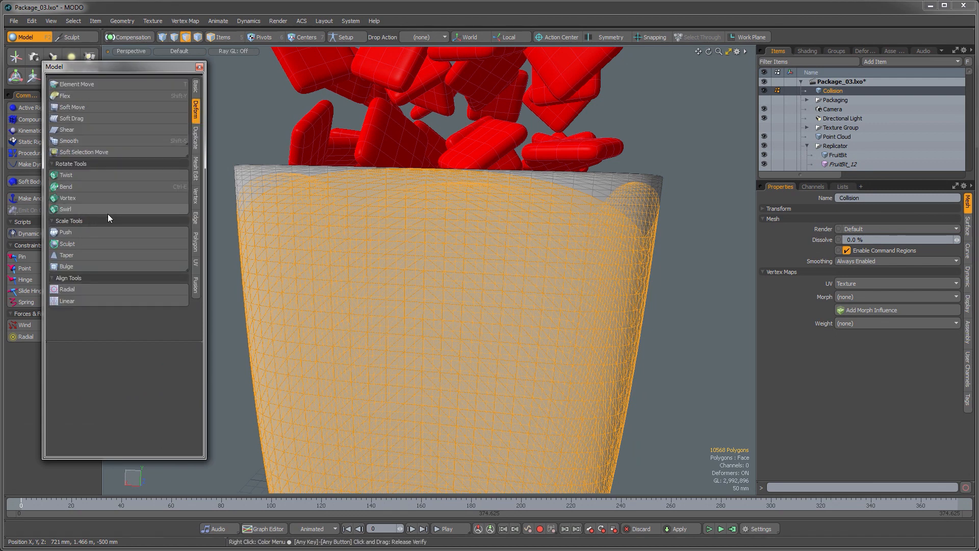
left_click(79, 234)
left_click_drag(432, 234, 662, 234)
key("q")
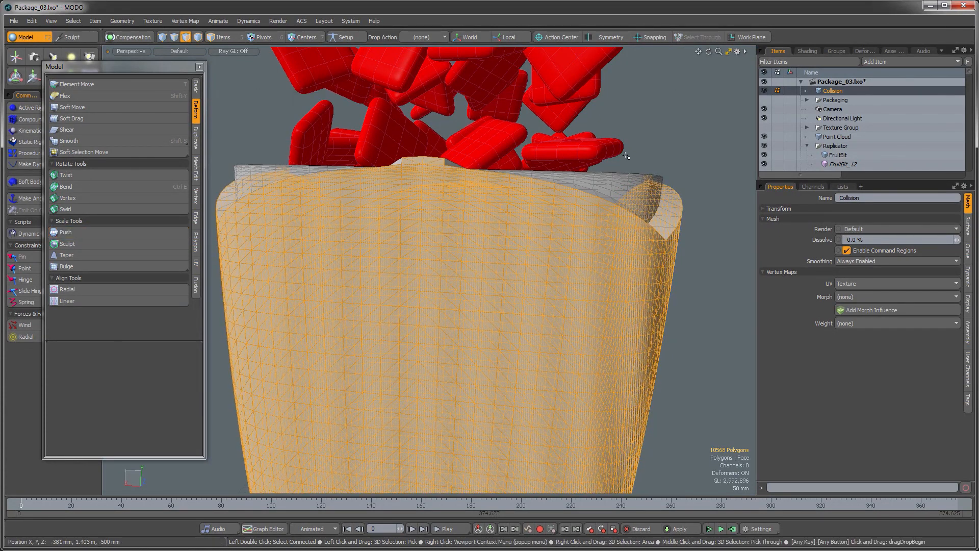
left_click(645, 145)
Step: Inspect the thickened container wall, deselect the Collision item, and close the modeling tools palette
left_click_drag(561, 161, 529, 191, "alt")
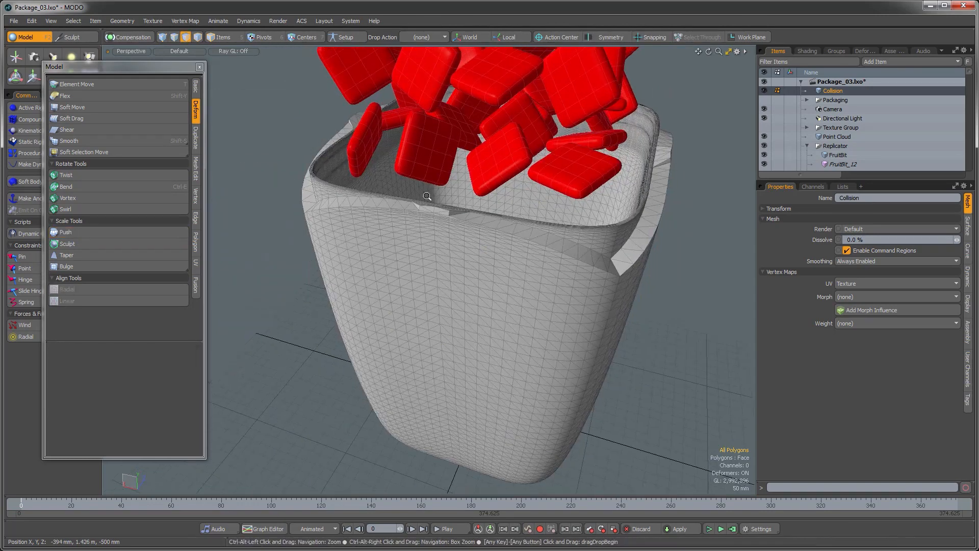
left_click_drag(510, 245, 421, 239, "alt")
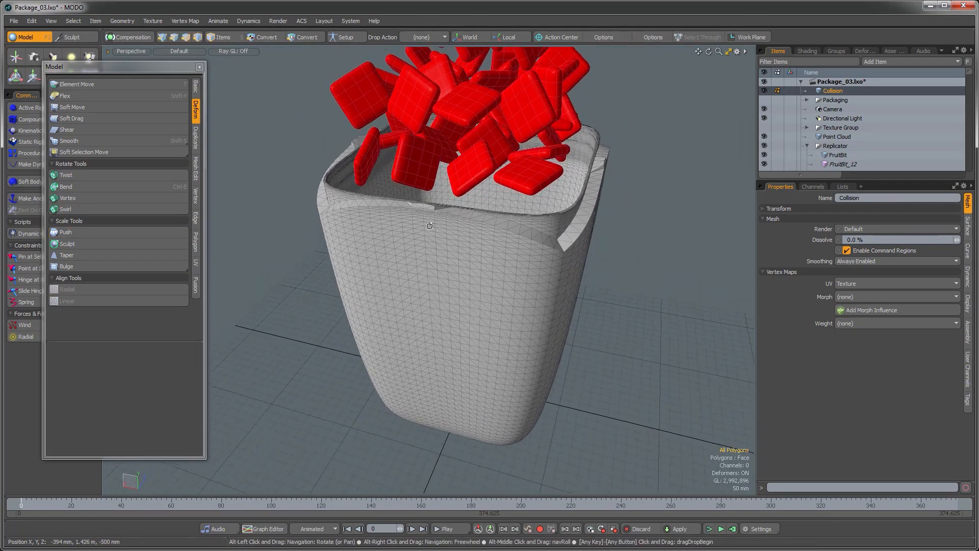
left_click(227, 84)
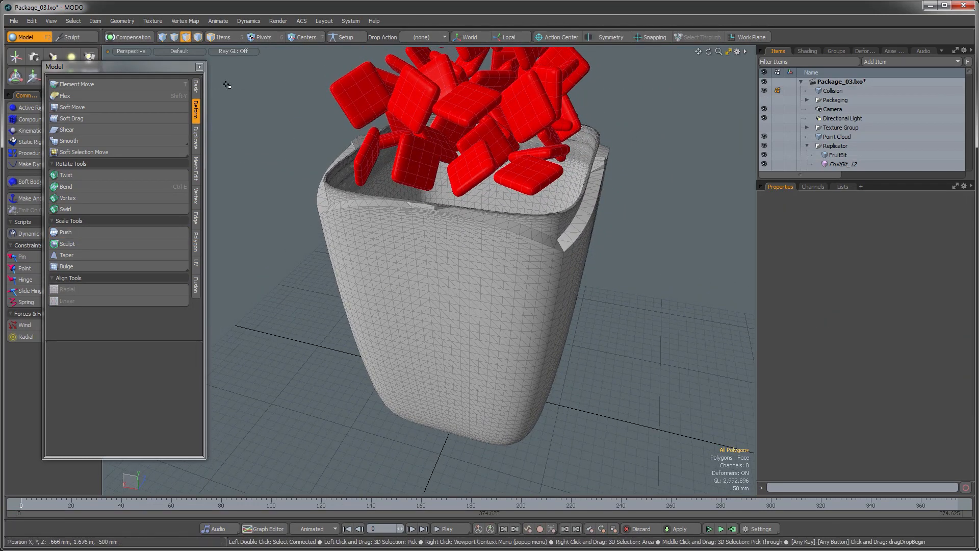
left_click(198, 67)
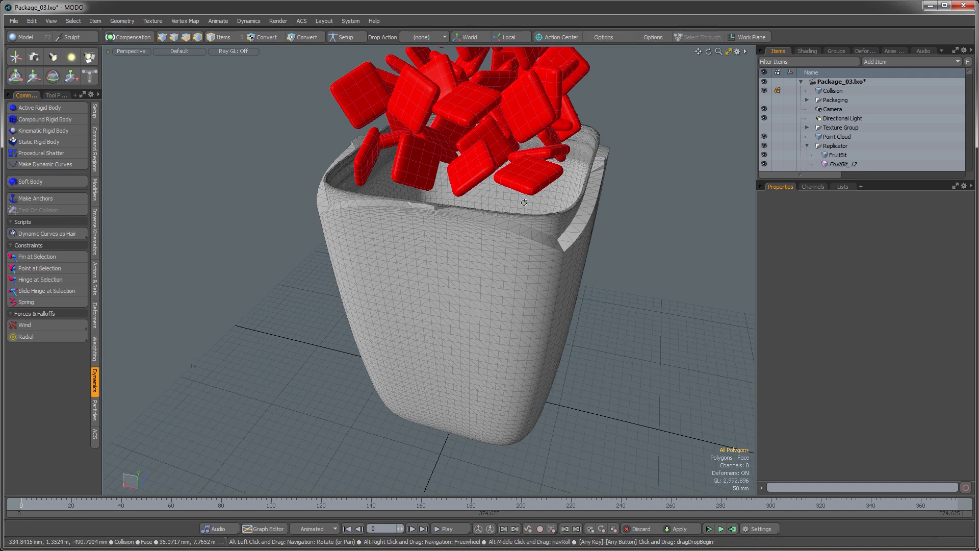
Step: Collapse the Replicator group and set the dynamics solver's Physics Rate to 480 Hz
left_click_drag(528, 196, 514, 204, "alt")
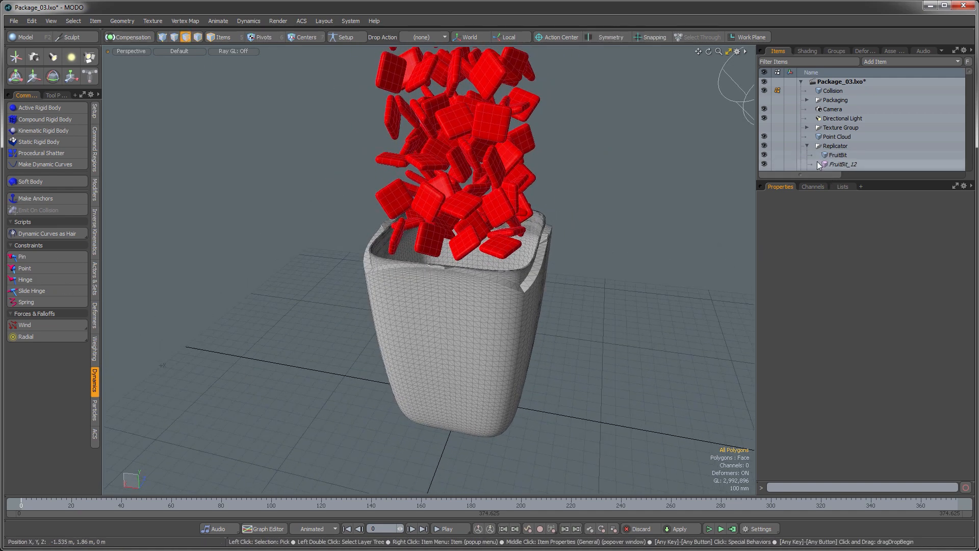
left_click(807, 147)
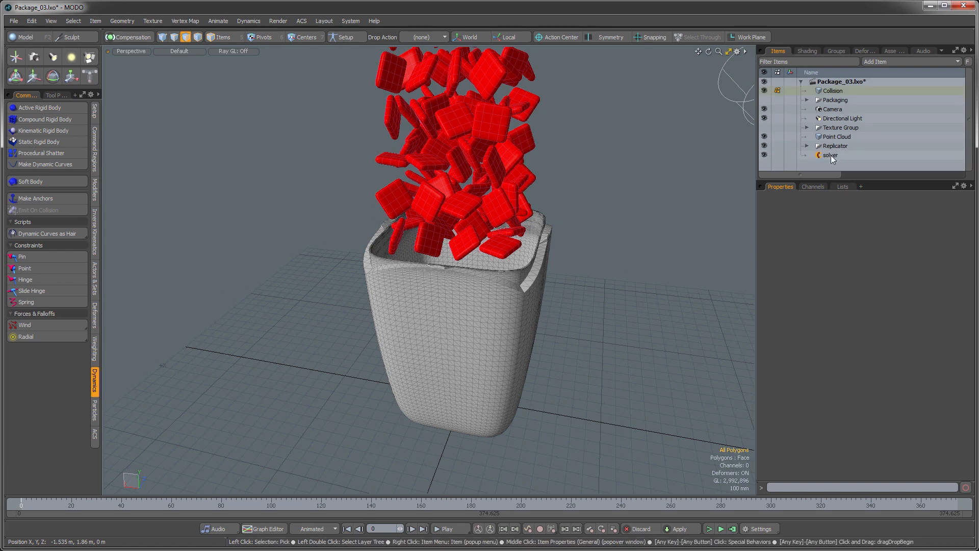
left_click(831, 155)
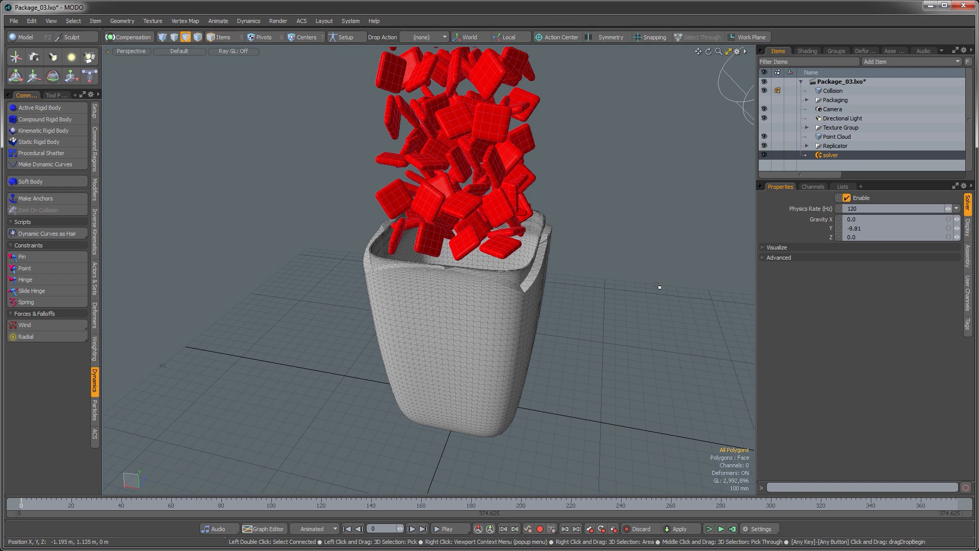
left_click(863, 209)
left_click_drag(531, 189, 472, 227, "alt+shift")
left_click_drag(472, 227, 482, 273, "alt+shift")
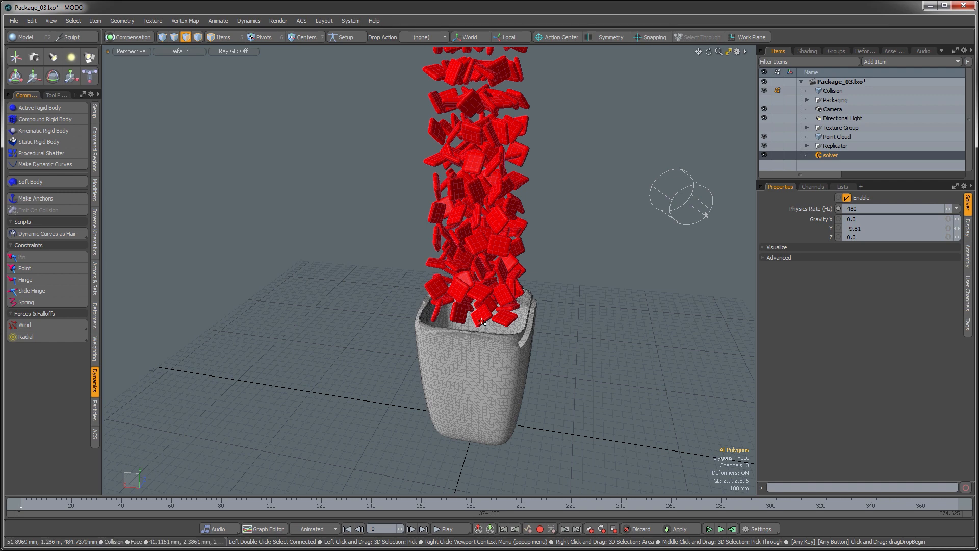
left_click_drag(507, 310, 512, 347, "alt")
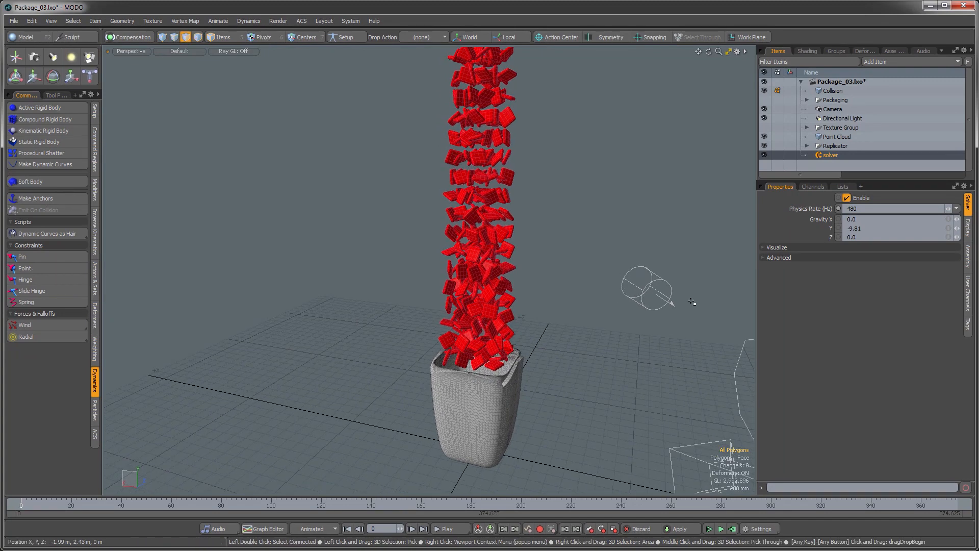
Step: Select the Collision container and compute the simulation from 0 to 200 with a preroll of 0
left_click(829, 90)
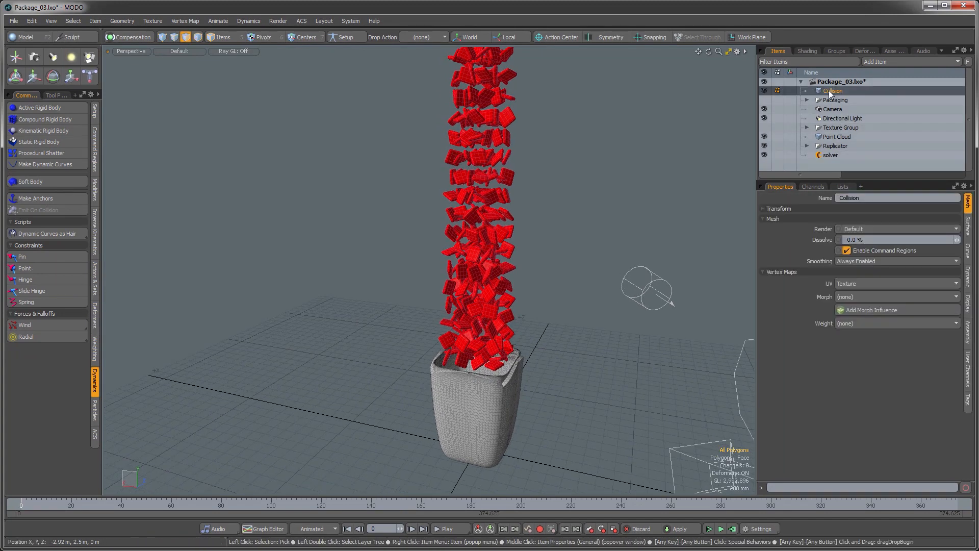
left_click_drag(674, 459, 703, 478, "alt")
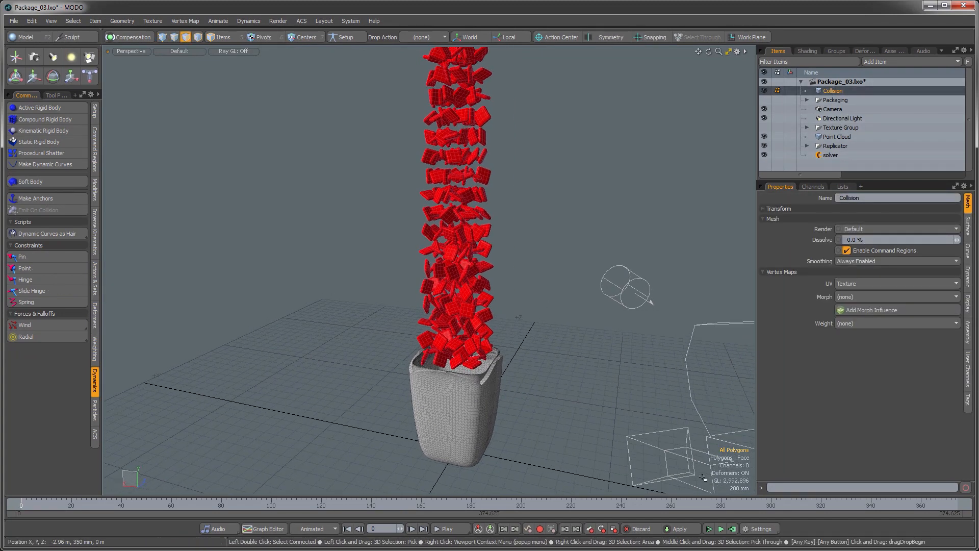
left_click(732, 529)
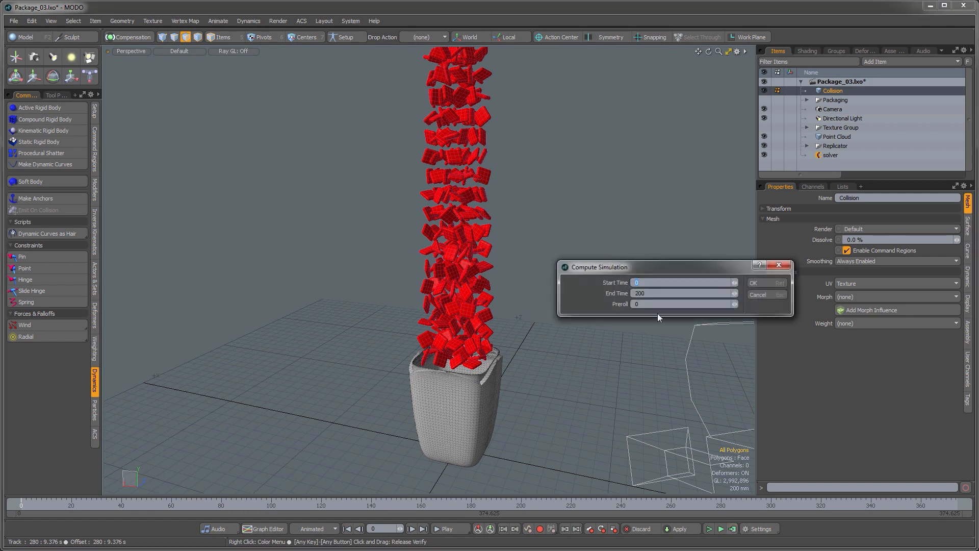
left_click(756, 283)
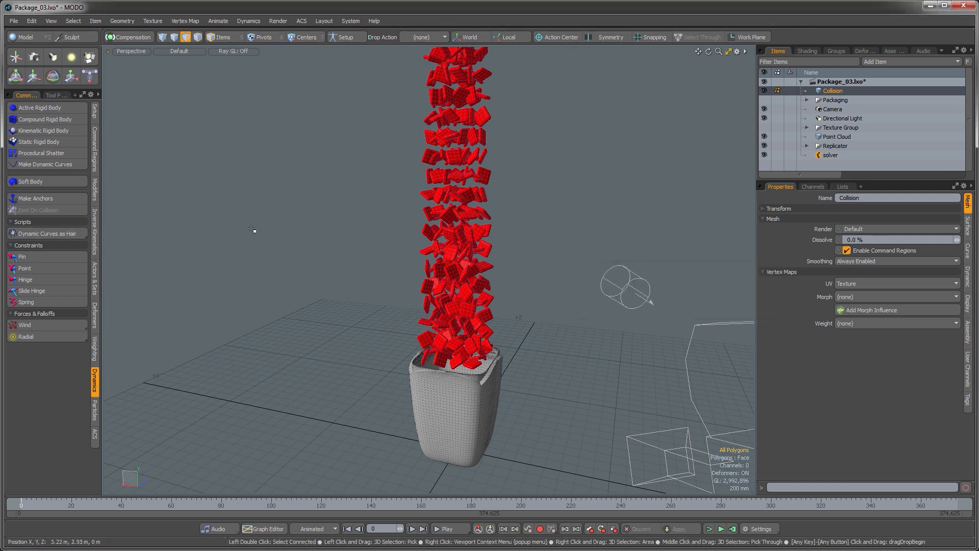
Step: Scrub the computed simulation up to frame 73 and examine the pieces inside and around the container
left_click_drag(497, 264, 395, 320, "alt+shift")
left_click_drag(306, 331, 316, 348, "alt")
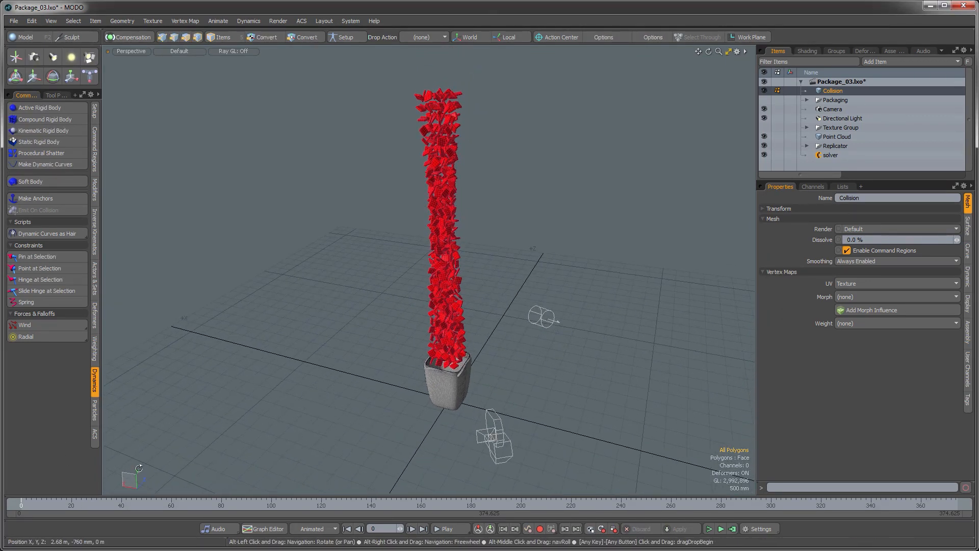
left_click_drag(61, 506, 119, 507)
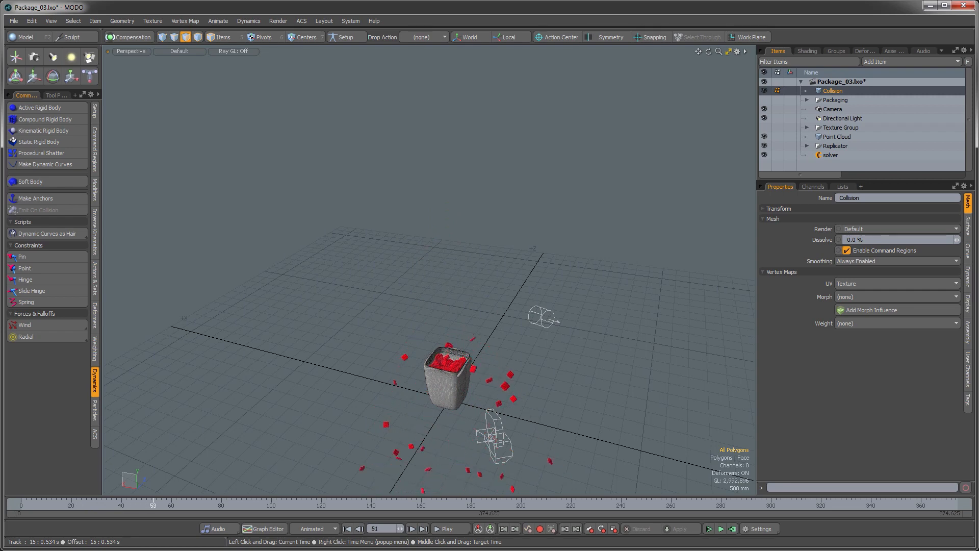
left_click_drag(449, 411, 414, 319, "alt")
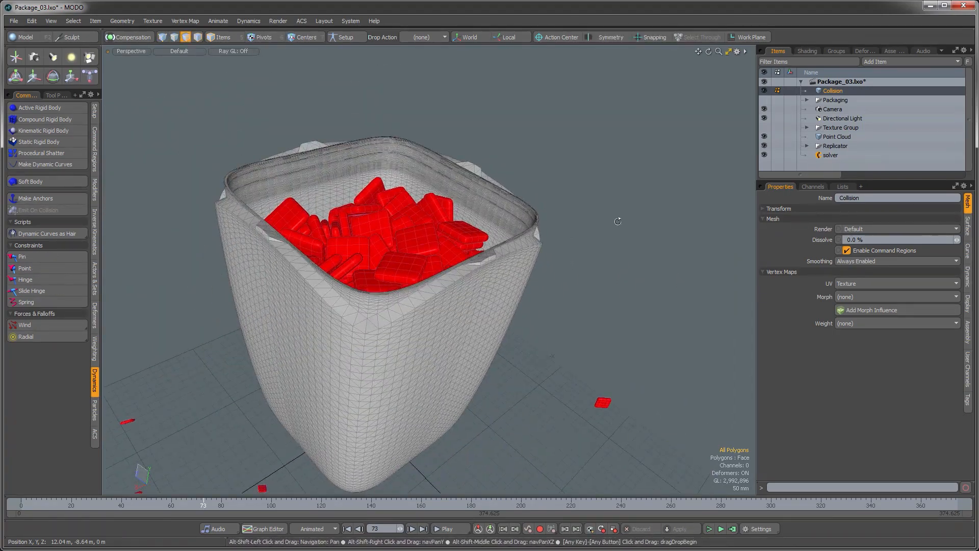
Step: Hide the Collision container, select the Point Cloud, and inspect the packed FruitBit pieces from several angles
left_click(765, 91)
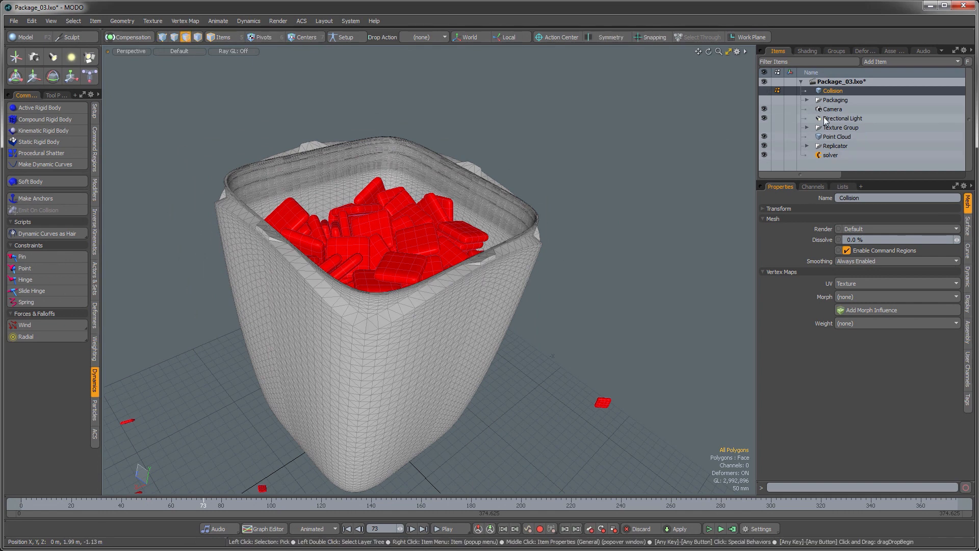
left_click(828, 134)
left_click_drag(678, 202, 532, 263, "alt")
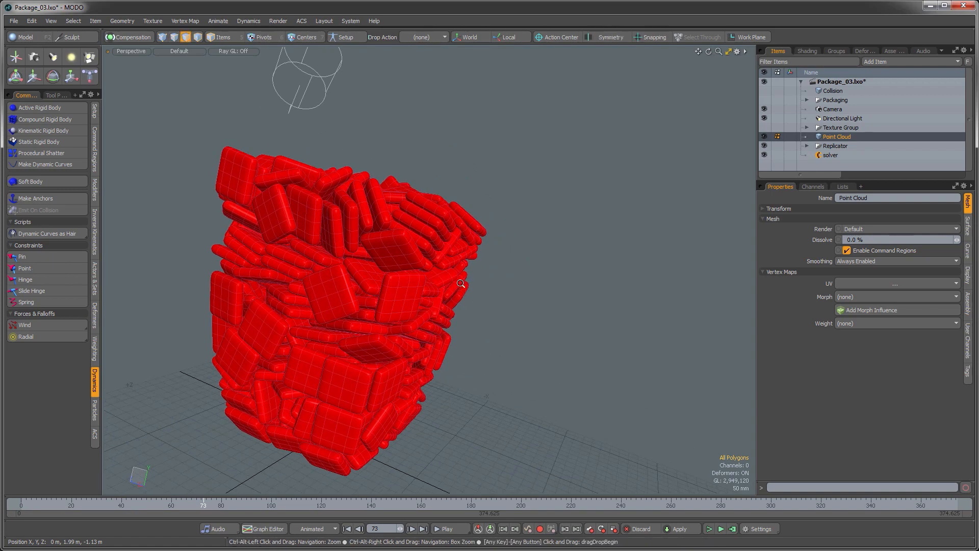
left_click_drag(458, 283, 446, 312, "ctrl+alt")
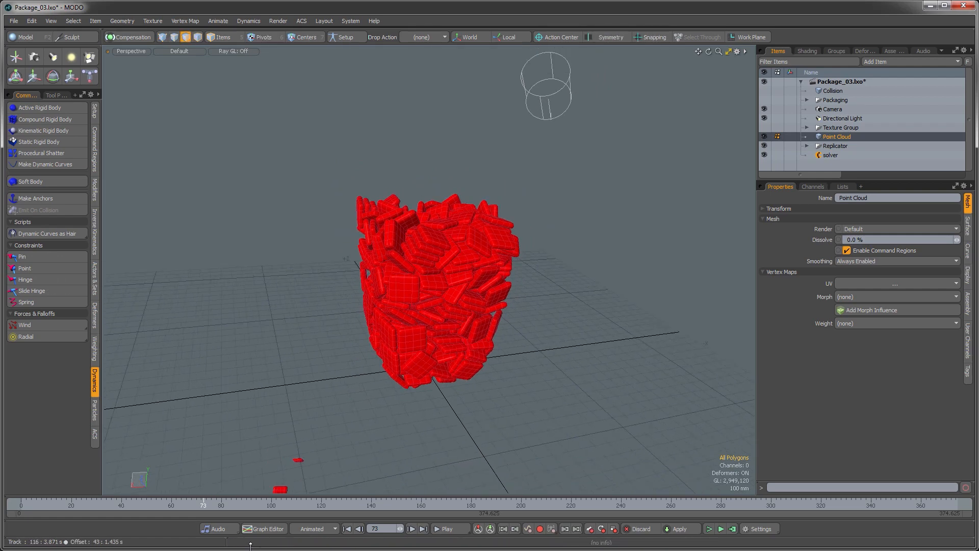
Step: Return to frame 0 and show the Collision container again to view the full column of pieces above it
left_click_drag(205, 513, 20, 510)
left_click(764, 90)
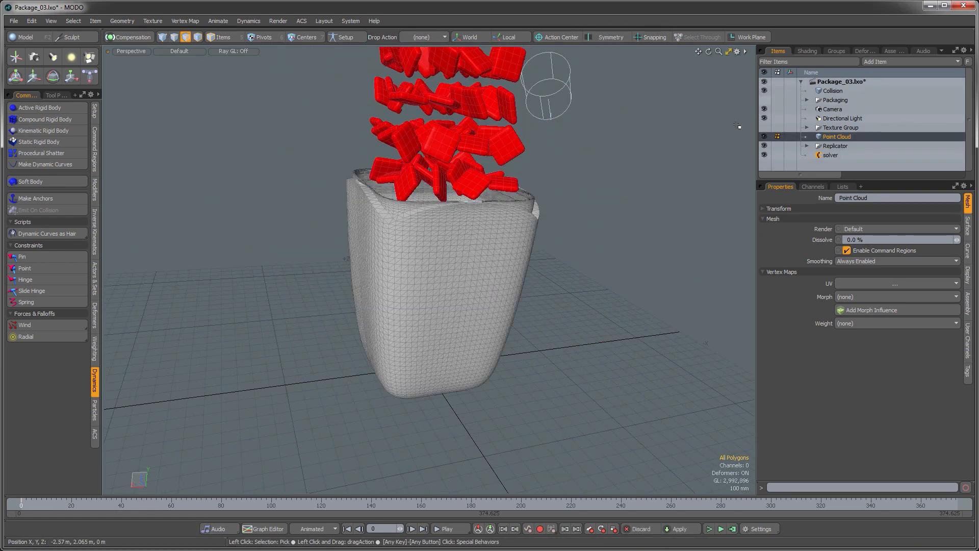
left_click_drag(574, 255, 474, 265, "ctrl+alt")
left_click_drag(474, 265, 480, 294, "alt")
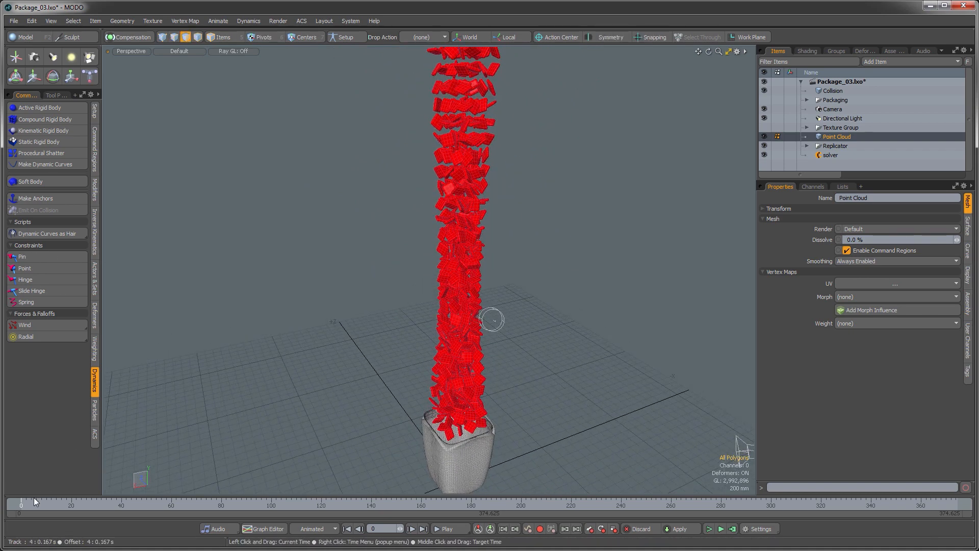
mouse_move(31, 502)
left_mouse_down()
mouse_move(96, 502)
mouse_move(21, 503)
left_mouse_up()
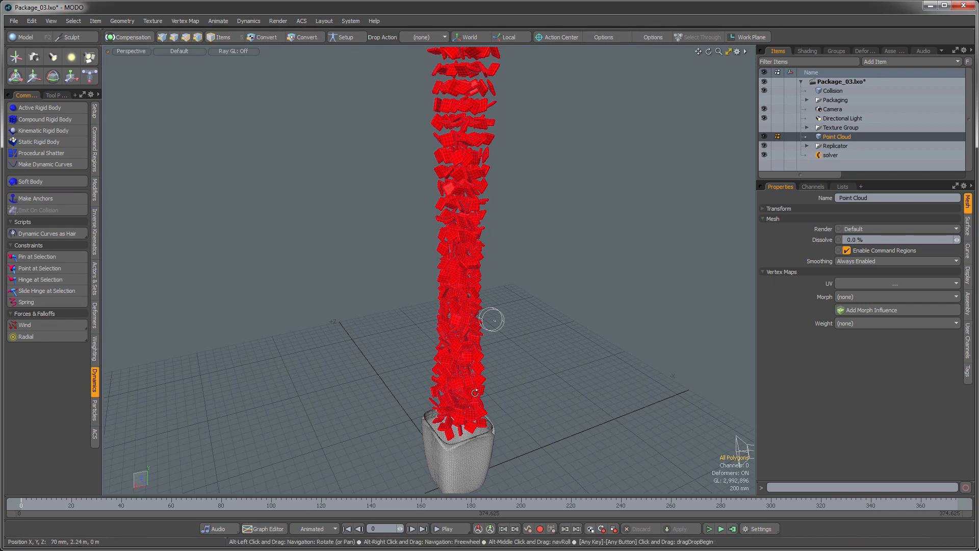
left_click_drag(426, 327, 529, 215, "alt")
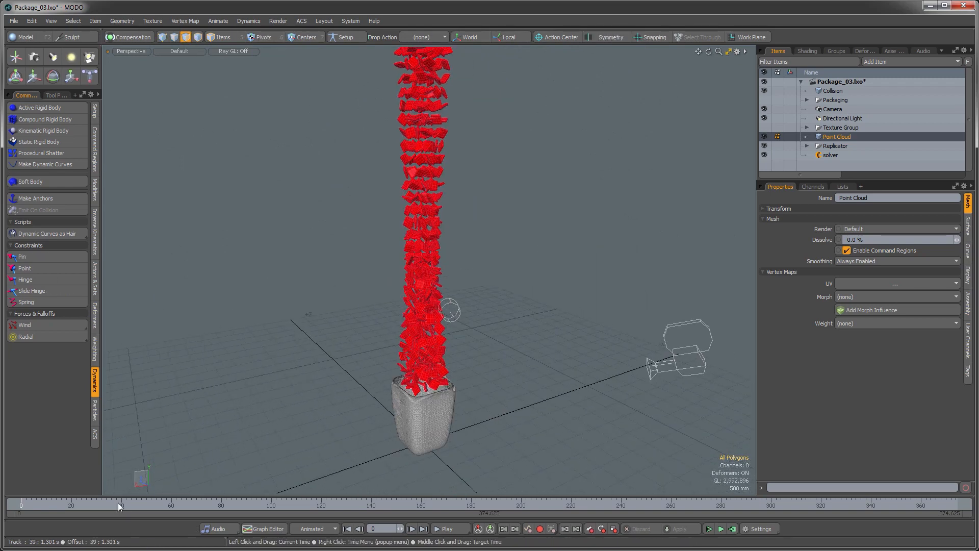
Step: Advance the simulation to frame 200 and look down into the filled container
left_click(118, 503)
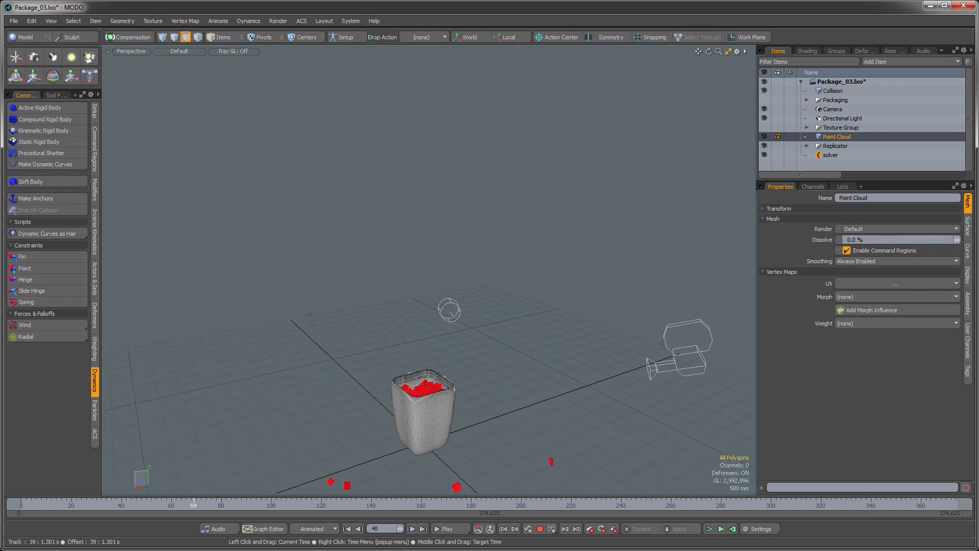
mouse_move(436, 505)
left_mouse_down()
mouse_move(541, 505)
mouse_move(521, 505)
left_mouse_up()
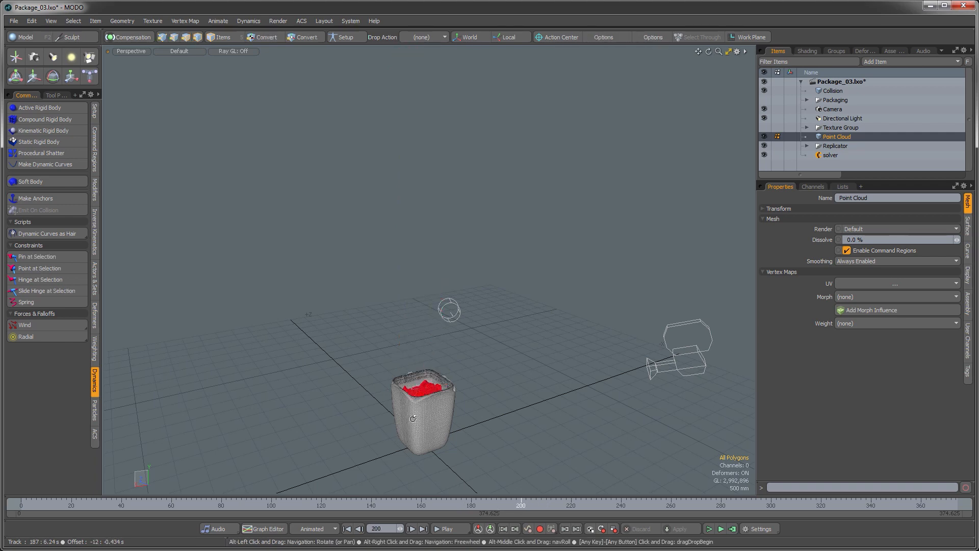
left_click_drag(412, 418, 456, 285, "ctrl+alt")
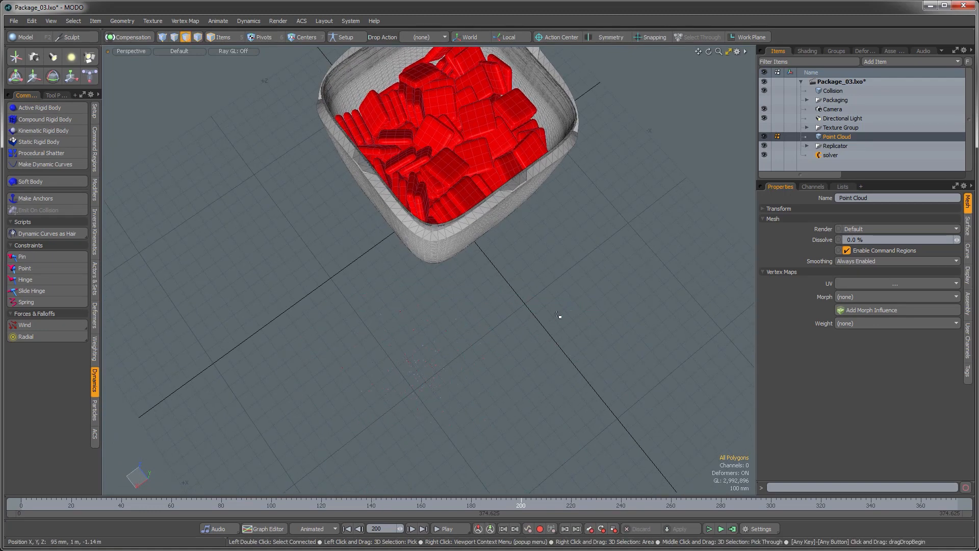
Step: Switch to item selection and lasso the stray pieces that fell far below the container
left_click(226, 38)
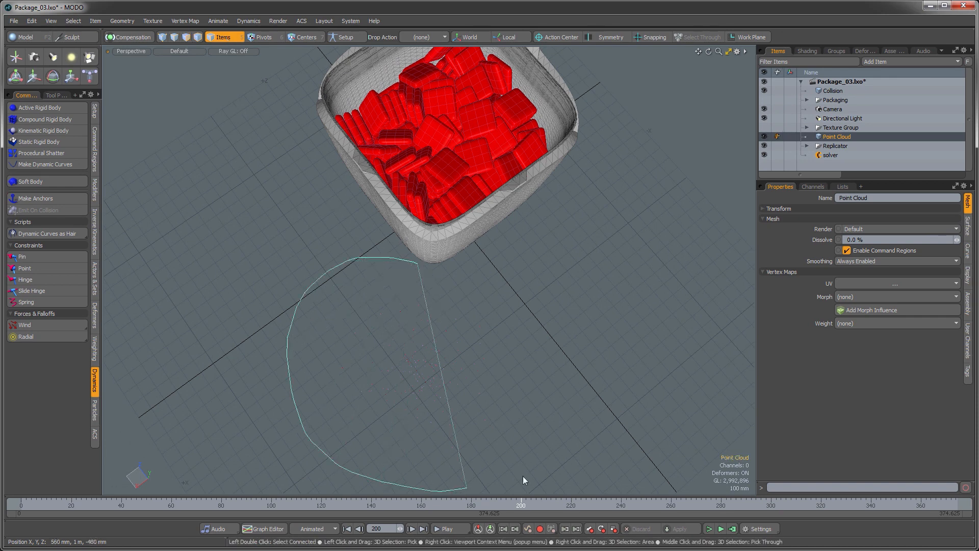
right_click_drag(560, 295, 560, 298)
mouse_move(476, 352)
left_mouse_down("alt")
mouse_move(424, 332)
mouse_move(457, 242)
mouse_move(426, 145)
mouse_move(530, 169)
left_mouse_up("alt")
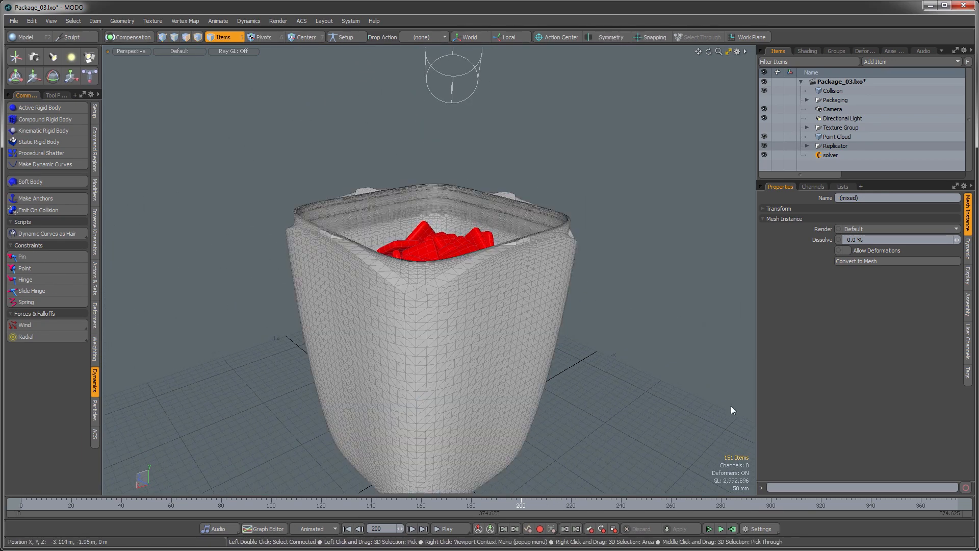
Step: Hide the Collision container, show the Packaging group, and check the filled package in a preview render
left_click(764, 90)
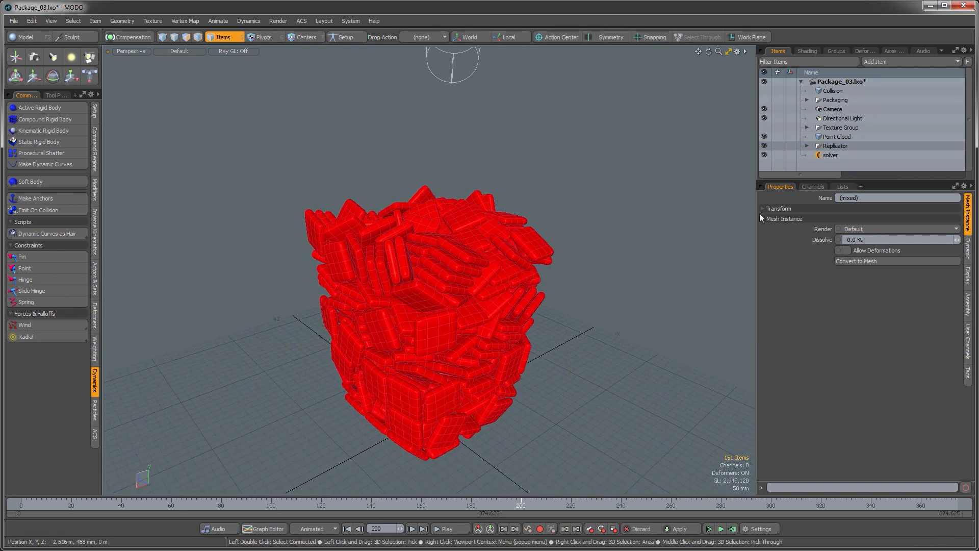
left_click(765, 99)
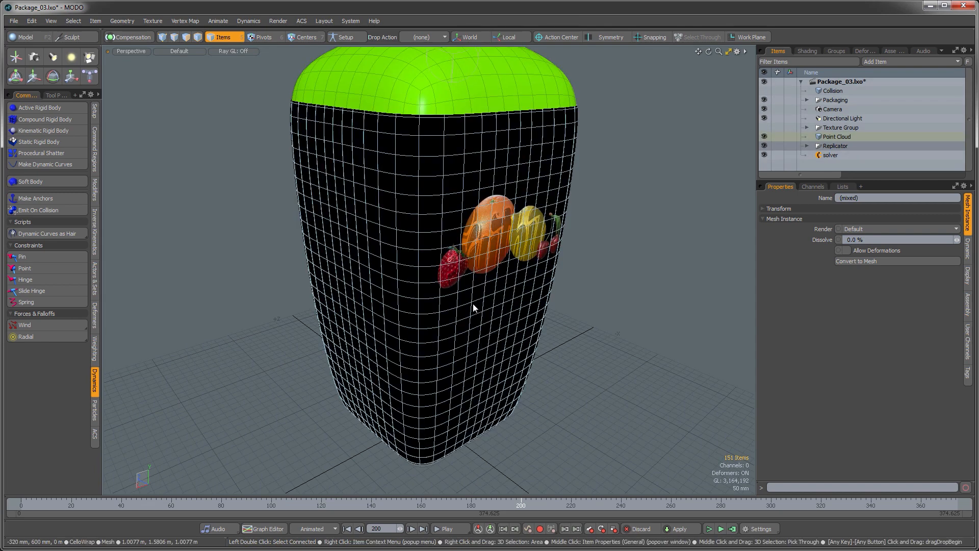
left_click_drag(473, 304, 457, 319, "alt")
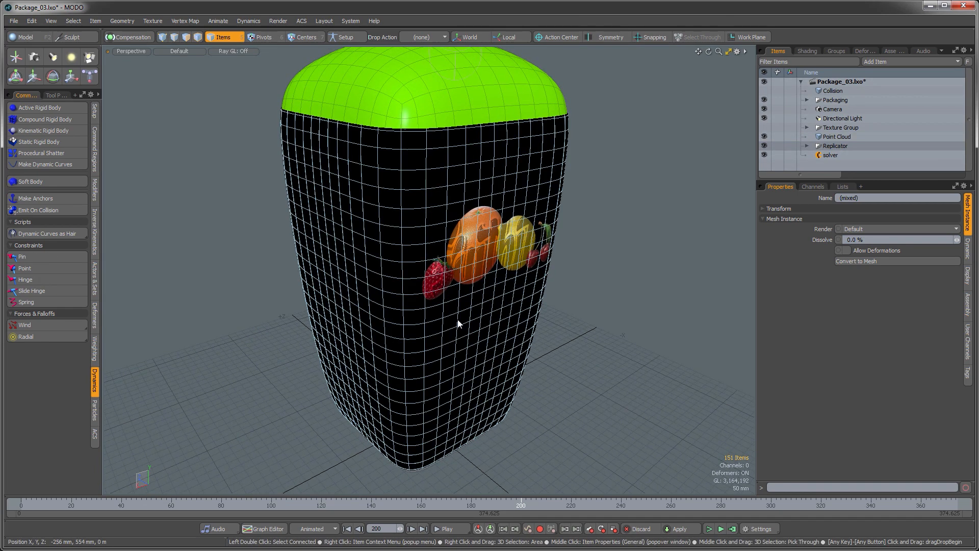
key("F9")
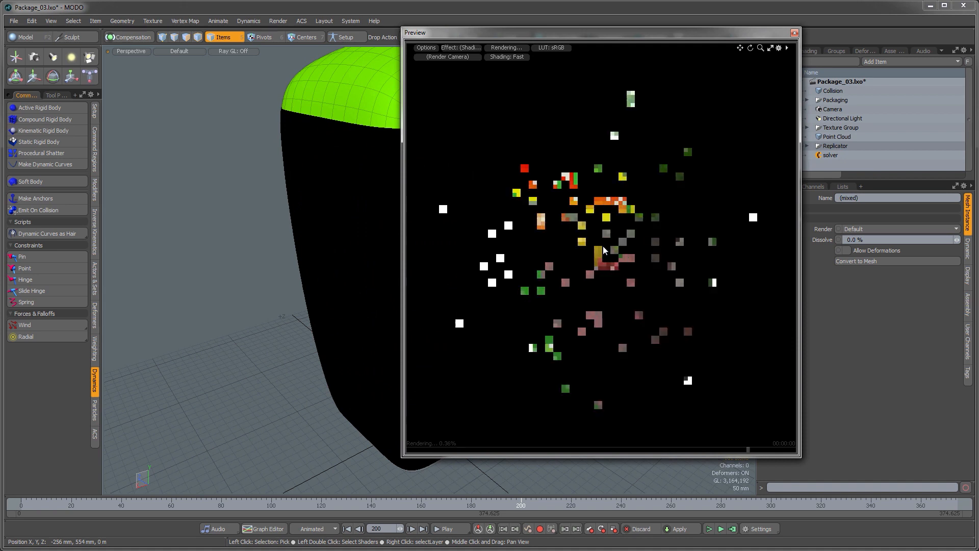
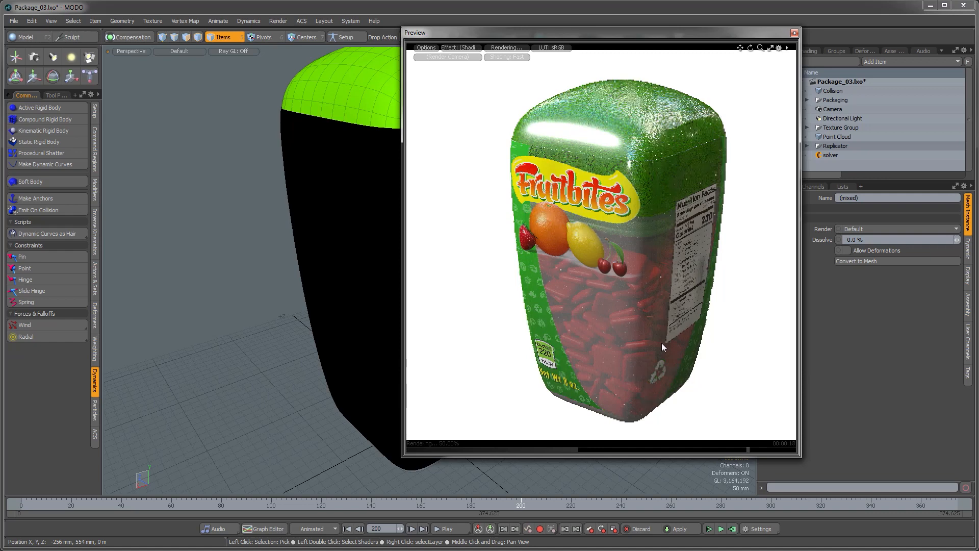
left_click(795, 32)
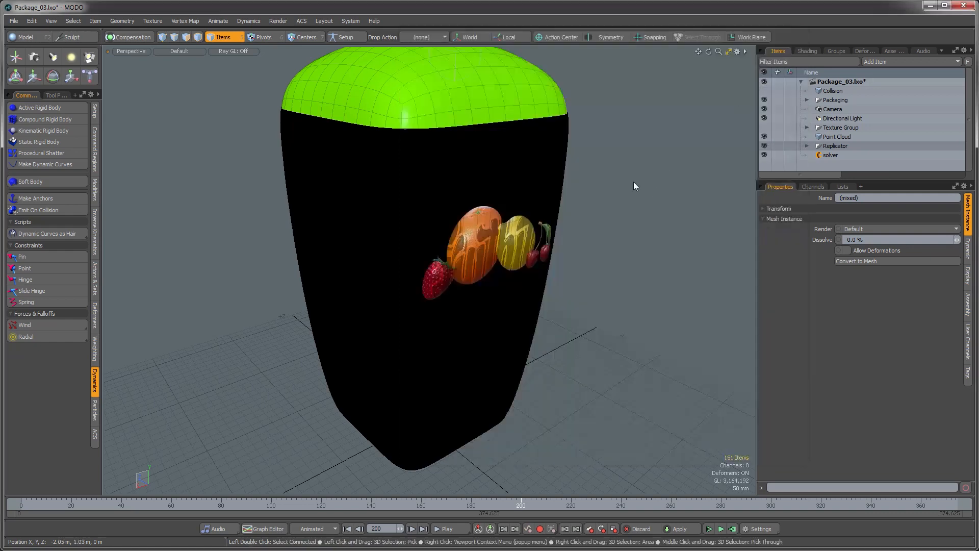
Step: Hide the Packaging group and add a new mesh item above Collision
left_click_drag(634, 182, 408, 255, "alt")
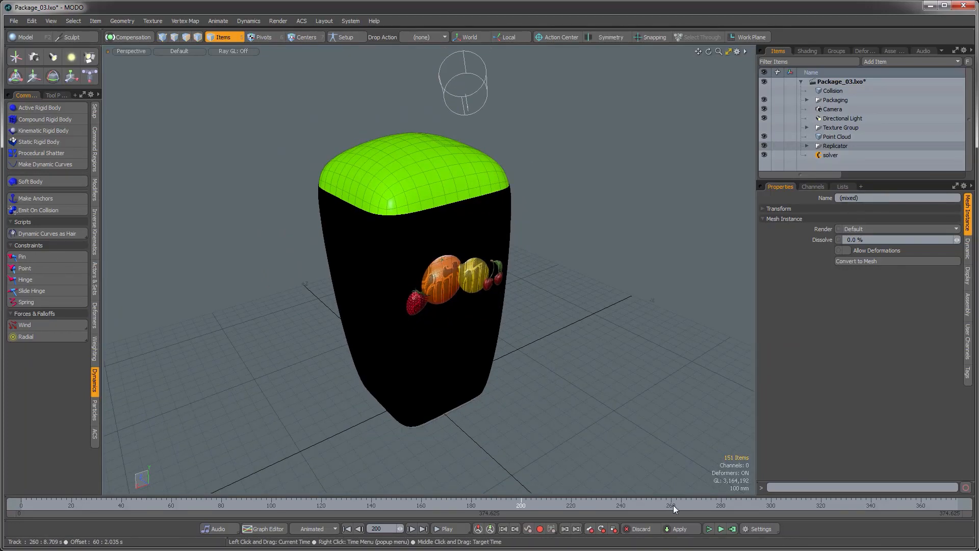
left_click_drag(505, 337, 464, 338, "alt")
left_click(764, 100)
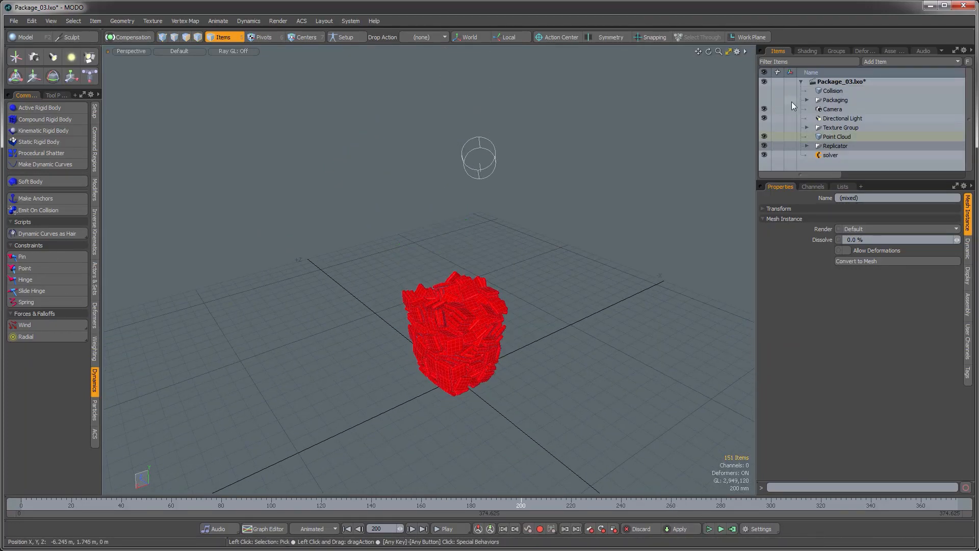
left_click(832, 90)
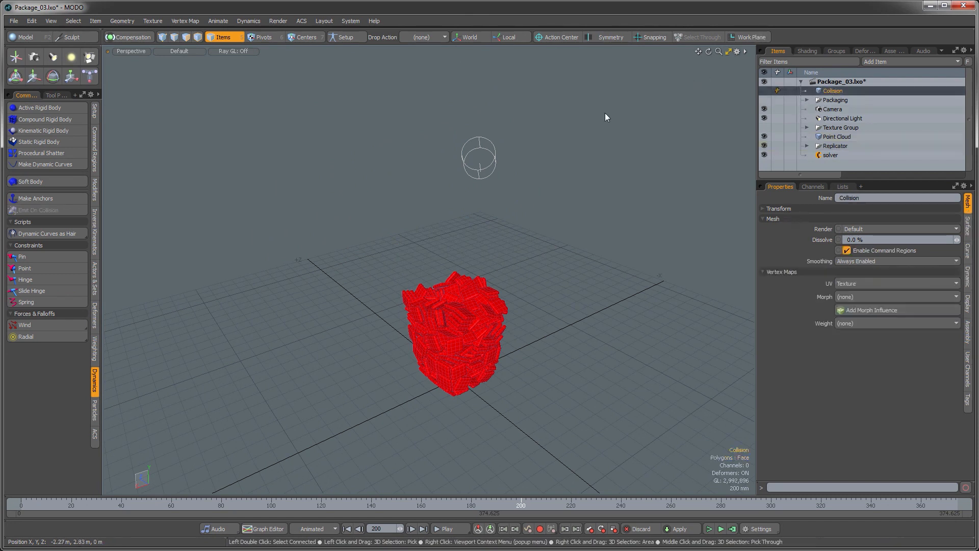
key("n")
left_click_drag(591, 241, 494, 269, "alt+shift")
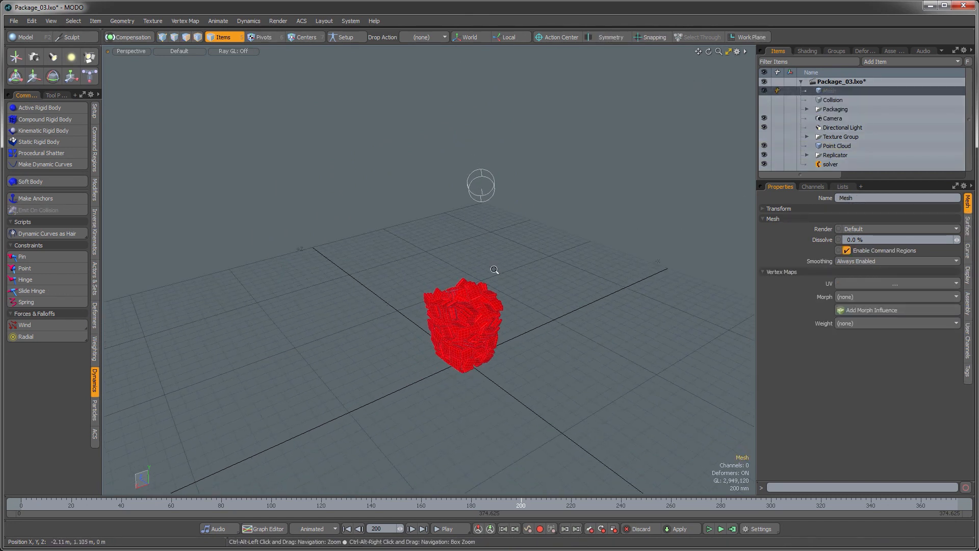
Step: Draw a 24-sided cone with 12 segments, about 790 mm in each dimension, around the pile of pieces in the new mesh
left_click(23, 34)
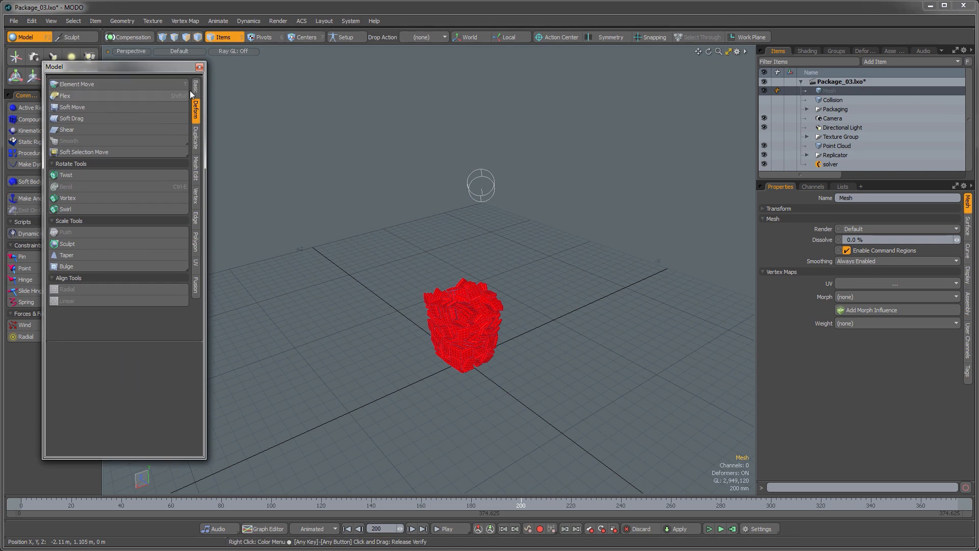
left_click(195, 88)
left_click(171, 89)
left_click_drag(439, 265, 486, 270, "alt")
left_click(199, 67)
left_click(29, 38)
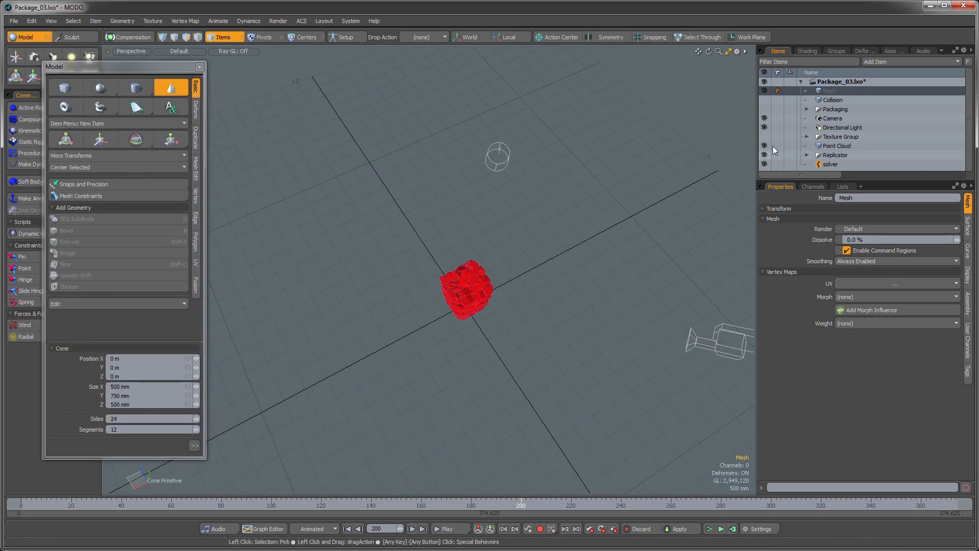
left_click_drag(575, 301, 555, 319, "alt")
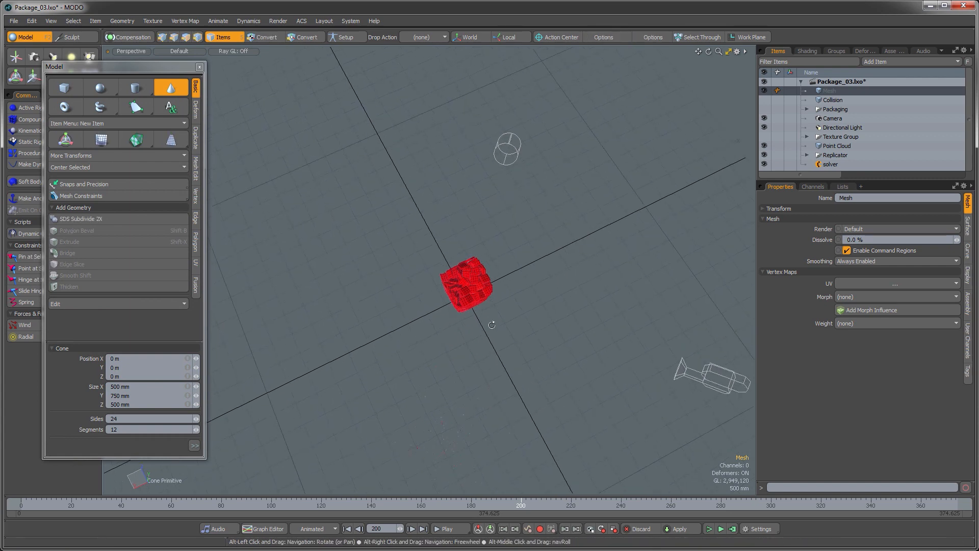
left_click_drag(468, 283, 474, 278, "alt")
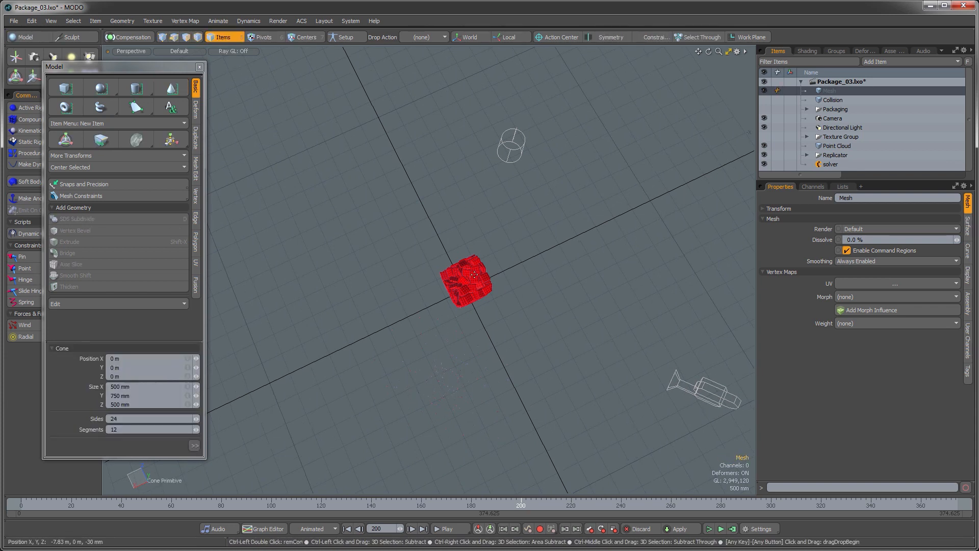
left_click_drag(474, 274, 467, 273, "alt")
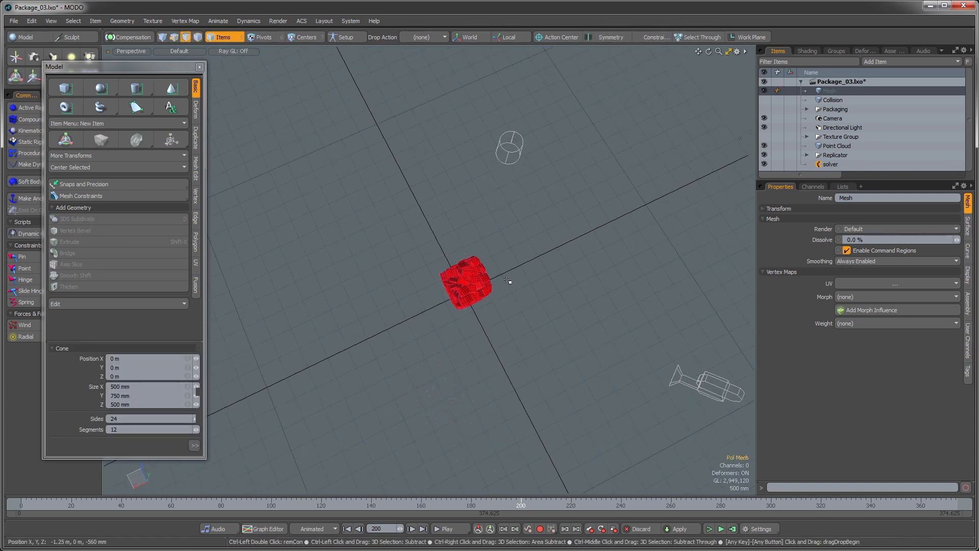
left_click(166, 90)
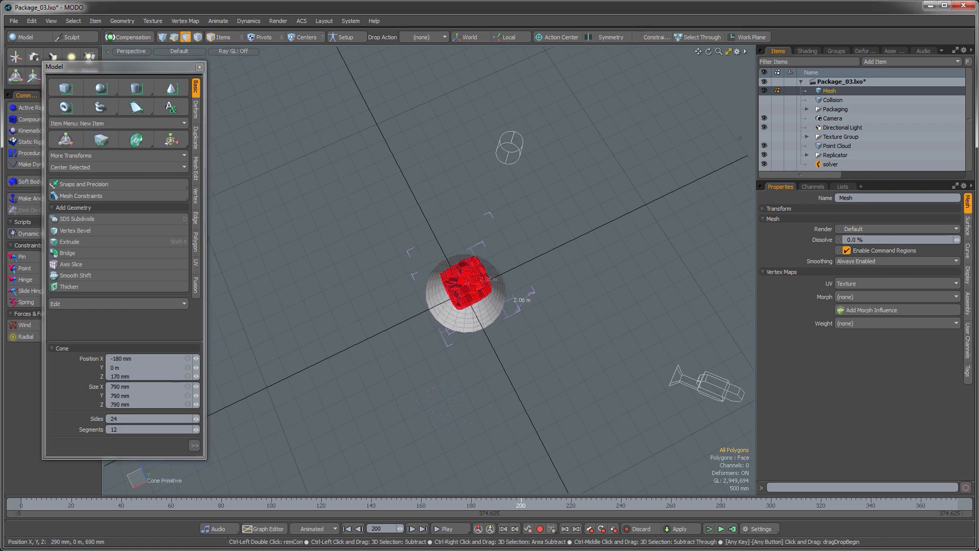
Step: Enlarge the cone to about 2.28 m in X and Z and flip it to a Y size of about -1.39 m above the pieces
left_click_drag(441, 327, 452, 244, "ctrl")
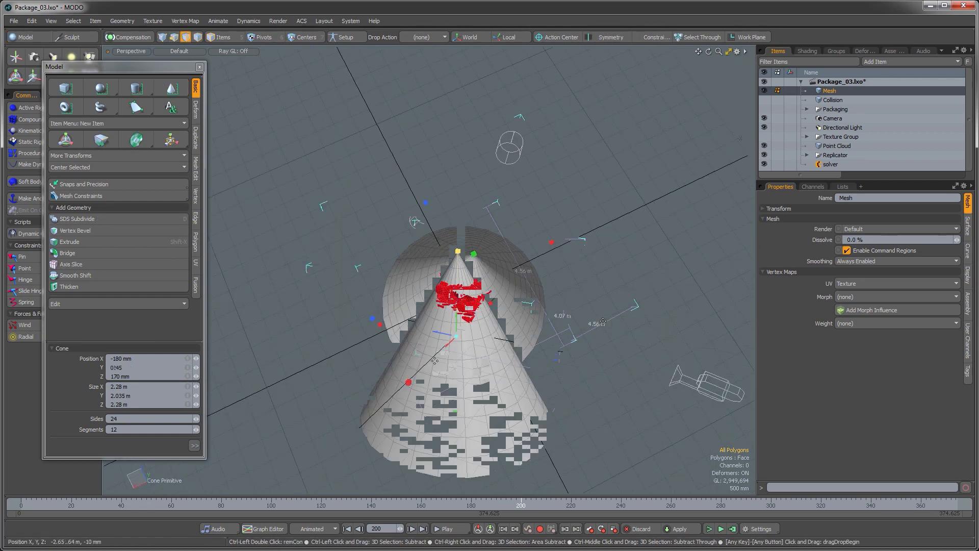
left_click_drag(456, 414, 457, 304)
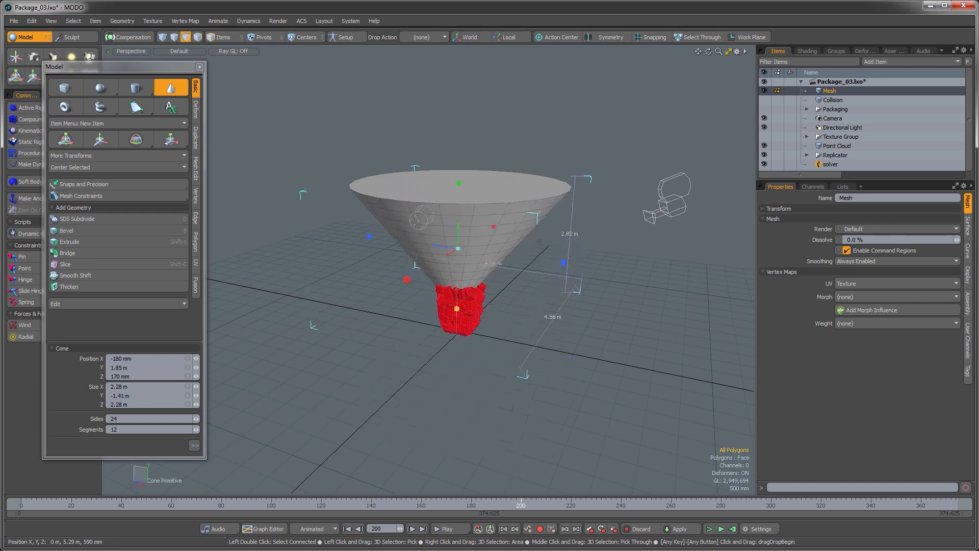
mouse_move(418, 212)
left_mouse_down("alt")
mouse_move(427, 233)
mouse_move(417, 213)
left_mouse_up("alt")
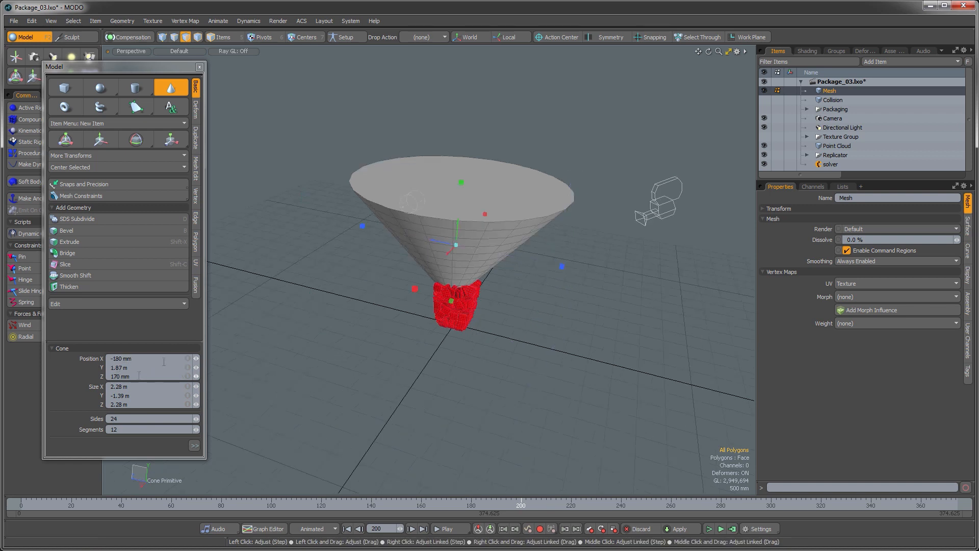
Step: Center the cone at X 0 and Z 0, and adjust it to a Y position of about 2.05 m and Y size of about -1.57 m
left_click(163, 362)
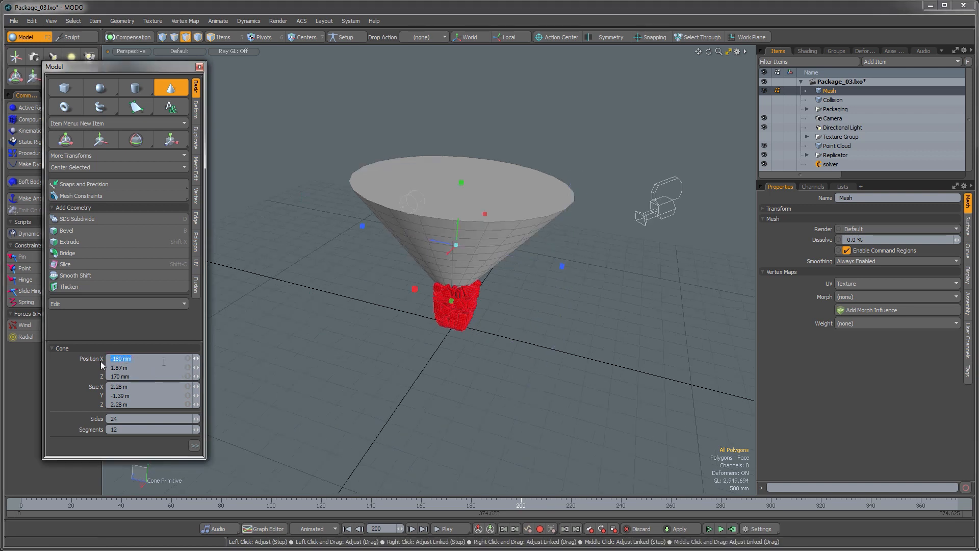
type("0")
left_click(135, 376)
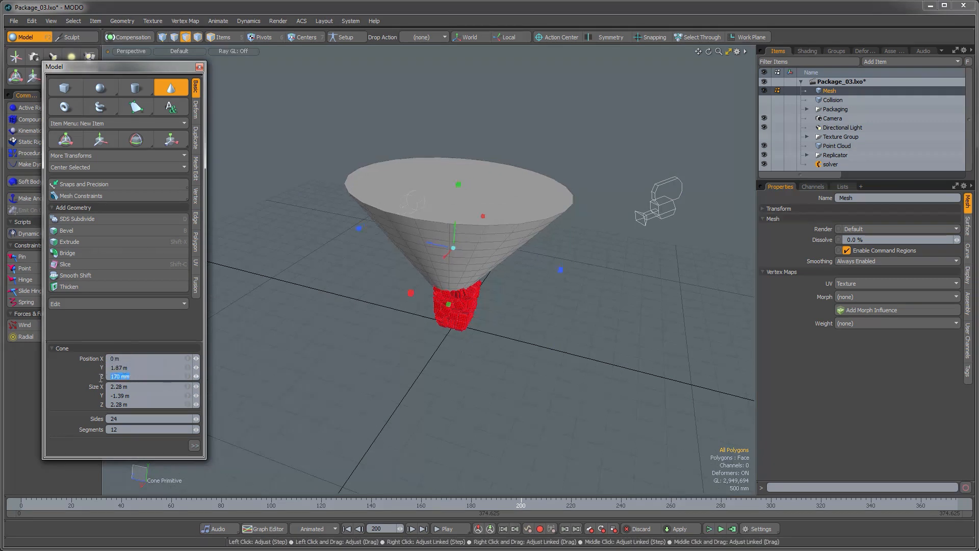
type("0")
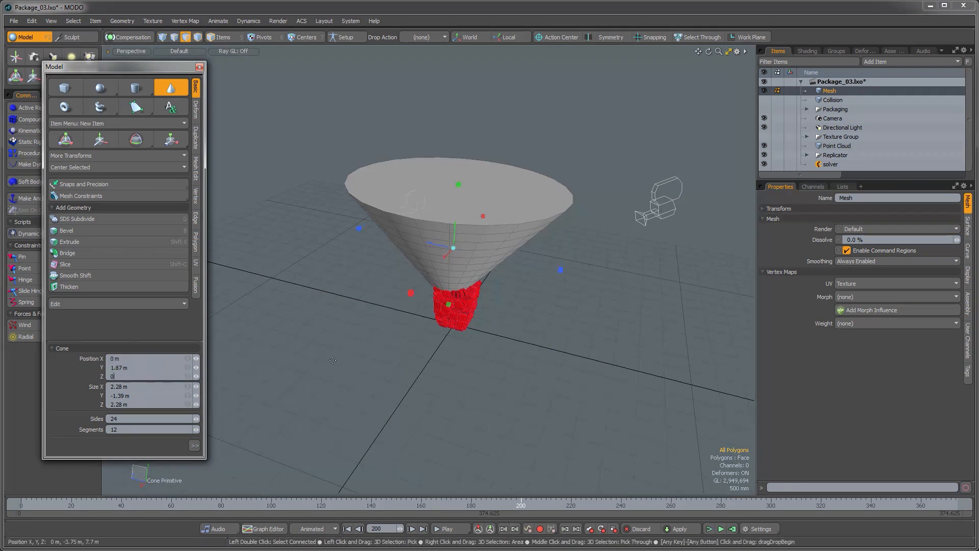
mouse_move(490, 279)
left_mouse_down("alt")
mouse_move(489, 298)
mouse_move(475, 300)
mouse_move(482, 284)
left_mouse_up("alt")
mouse_move(463, 182)
left_mouse_down()
mouse_move(463, 170)
mouse_move(468, 190)
left_mouse_up()
left_click_drag(459, 286, 501, 249, "alt")
scroll(510, 263, "up", 3)
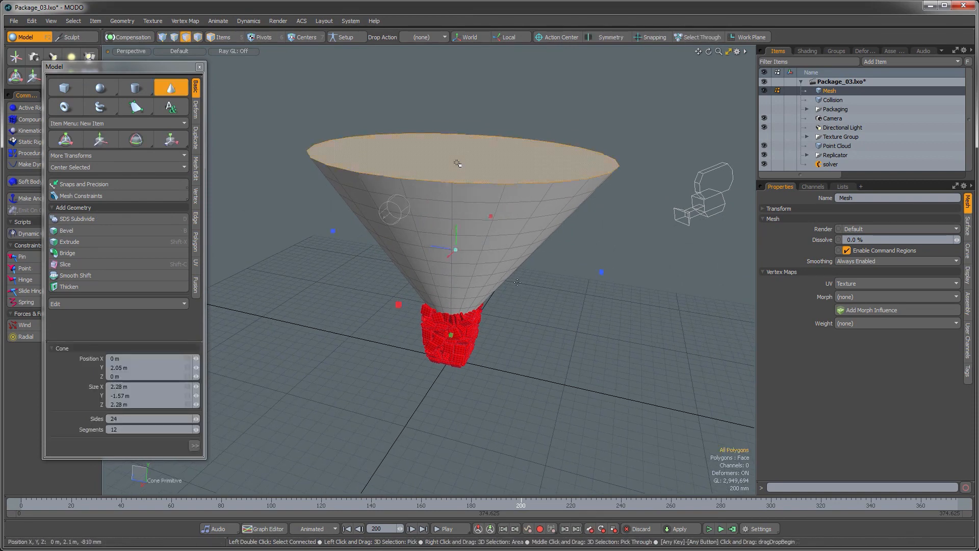
Step: Delete the inverted cone's cap, then try removing the tip polygons that reach into the pieces and undo that deletion
key("Delete")
key("q")
left_click_drag(449, 319, 427, 293, "alt")
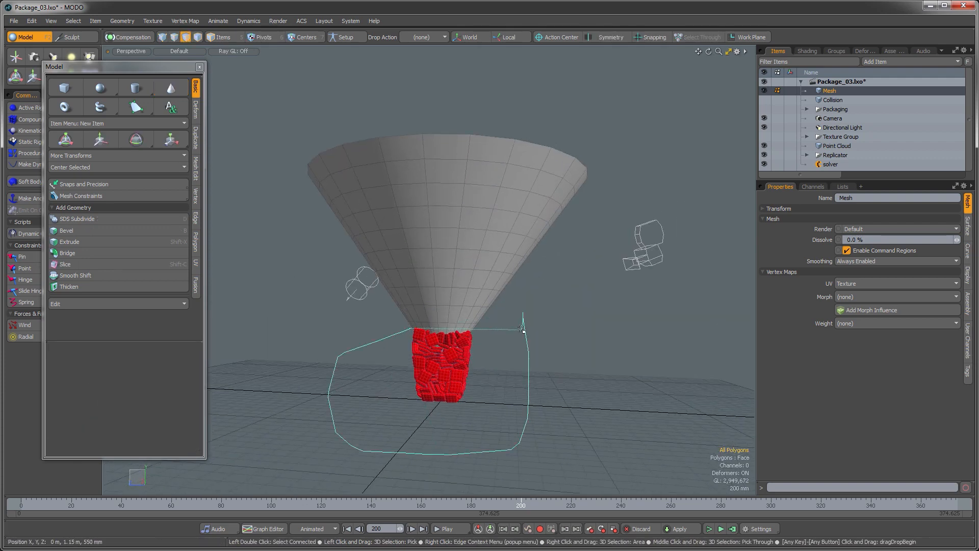
right_click_drag(522, 329, 522, 330)
key("Delete")
mouse_move(434, 281)
left_mouse_down("alt")
mouse_move(422, 320)
mouse_move(452, 311)
left_mouse_up("alt")
key("ctrl+z")
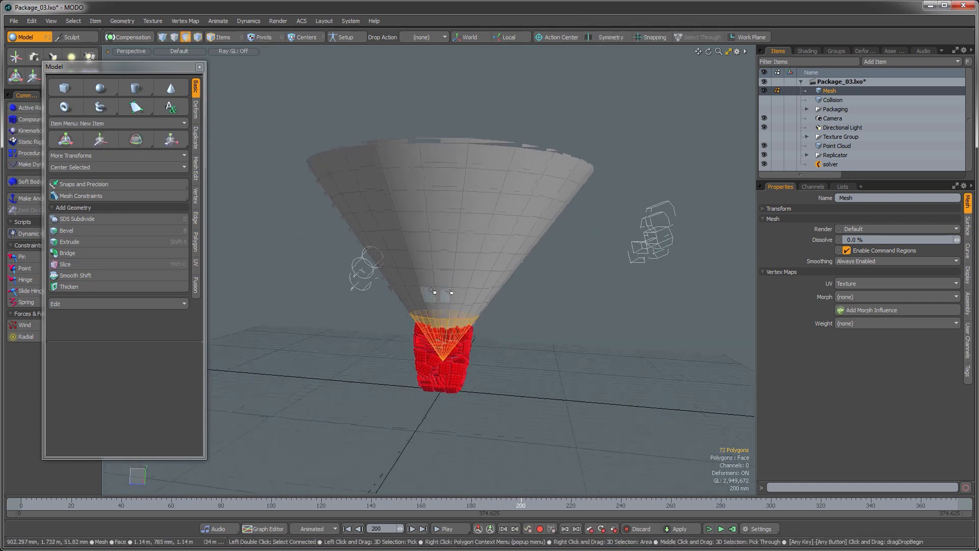
Step: Select all the connected polygons of the open cone, thicken its wall outward, and triangulate the mesh
double_click(433, 295)
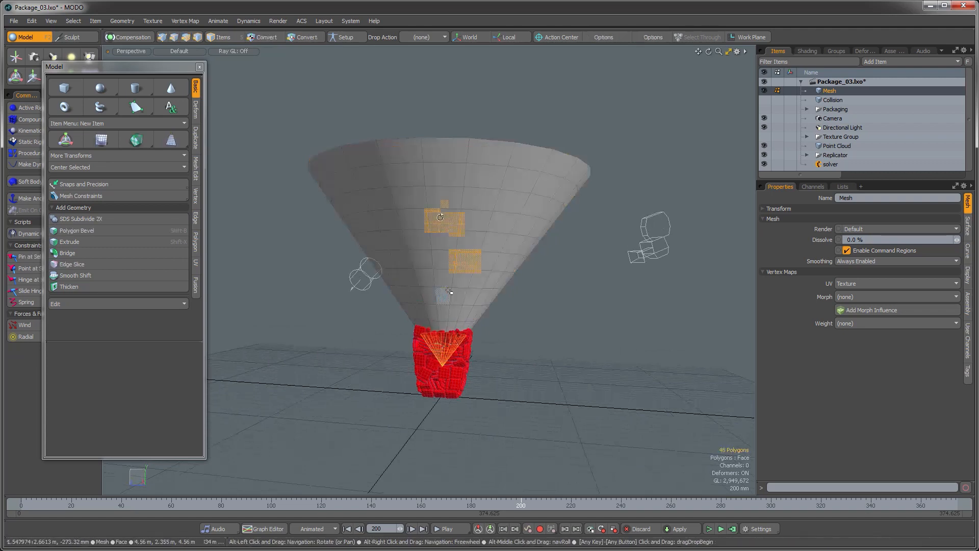
left_click_drag(434, 295, 475, 214, "alt")
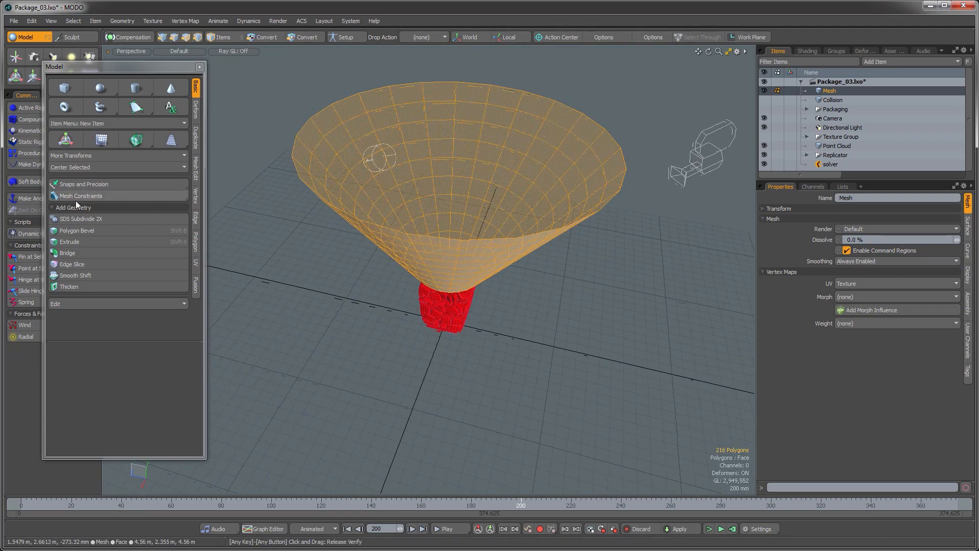
left_click(69, 286)
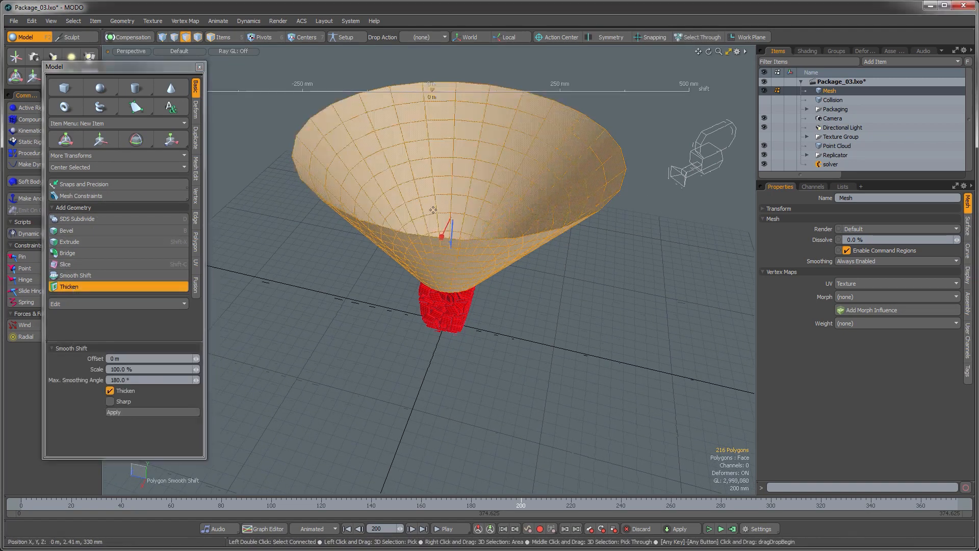
left_click_drag(452, 241, 453, 252)
key("space")
left_click(511, 294)
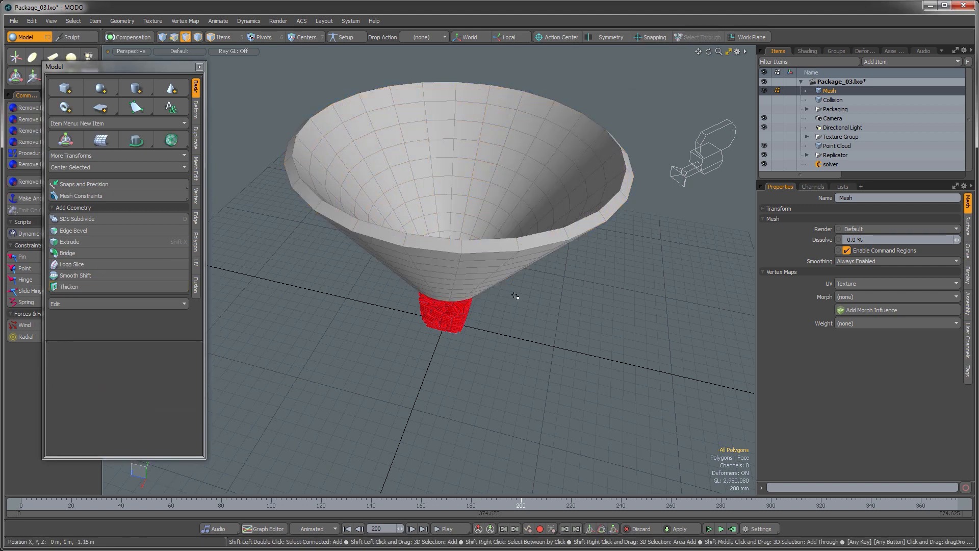
key("shift+t")
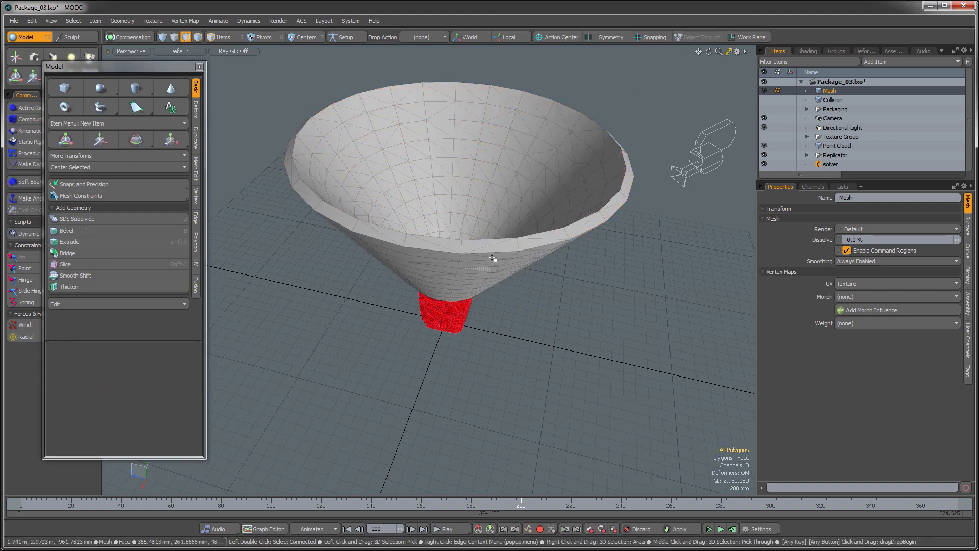
Step: Close the floating modeling palette and rename the new mesh as Funnel
left_click(199, 68)
left_click_drag(400, 305, 690, 164, "alt")
double_click(827, 90)
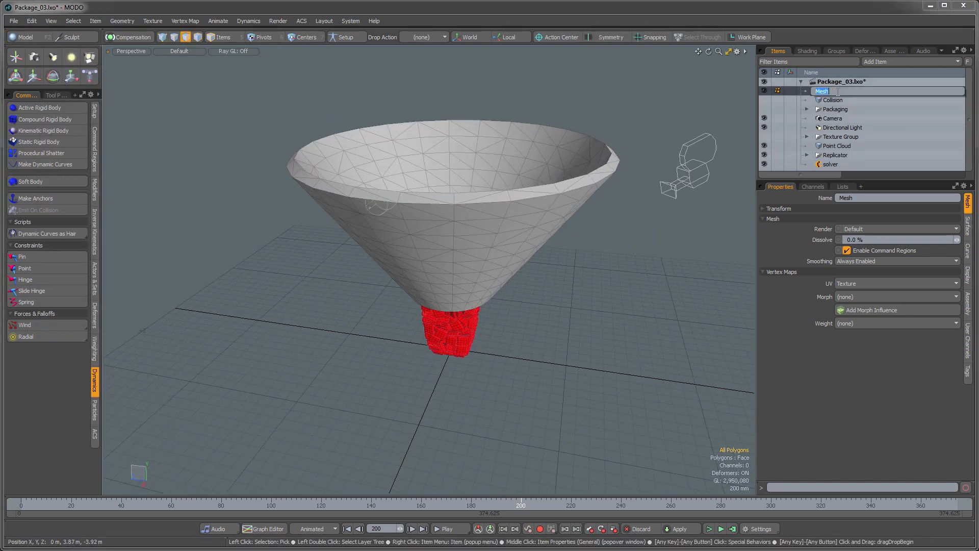
key("Return")
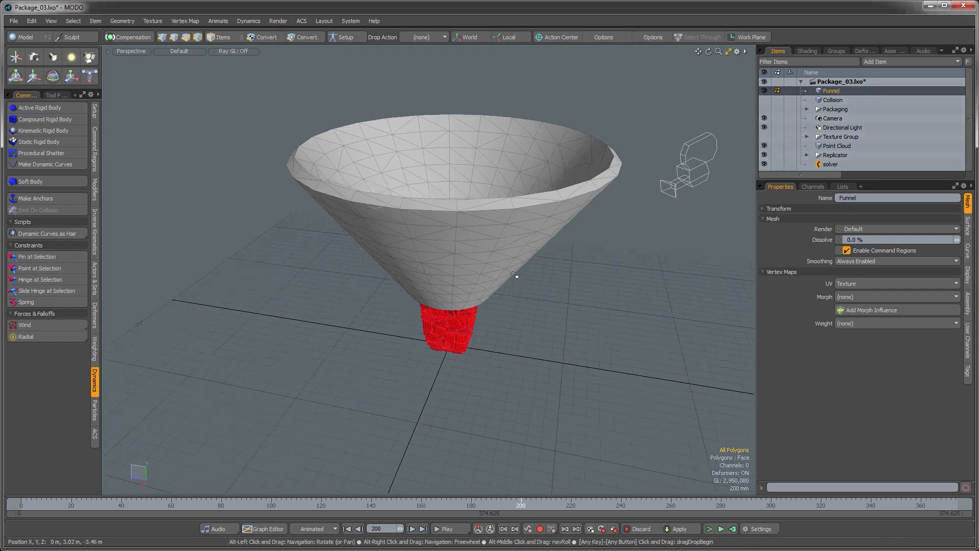
left_click_drag(514, 275, 447, 241, "alt")
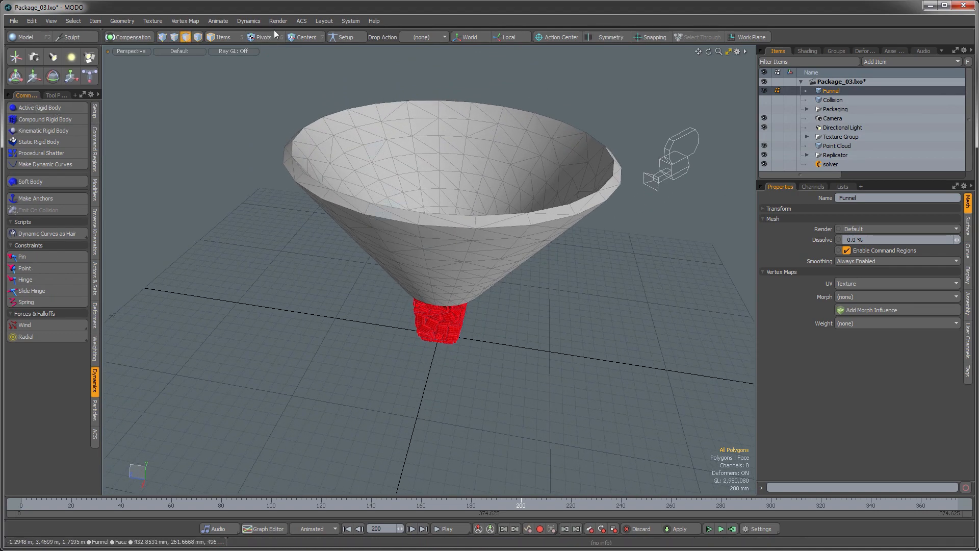
Step: Switch to item selection, make the Funnel a static rigid body, and deselect it
left_click(230, 36)
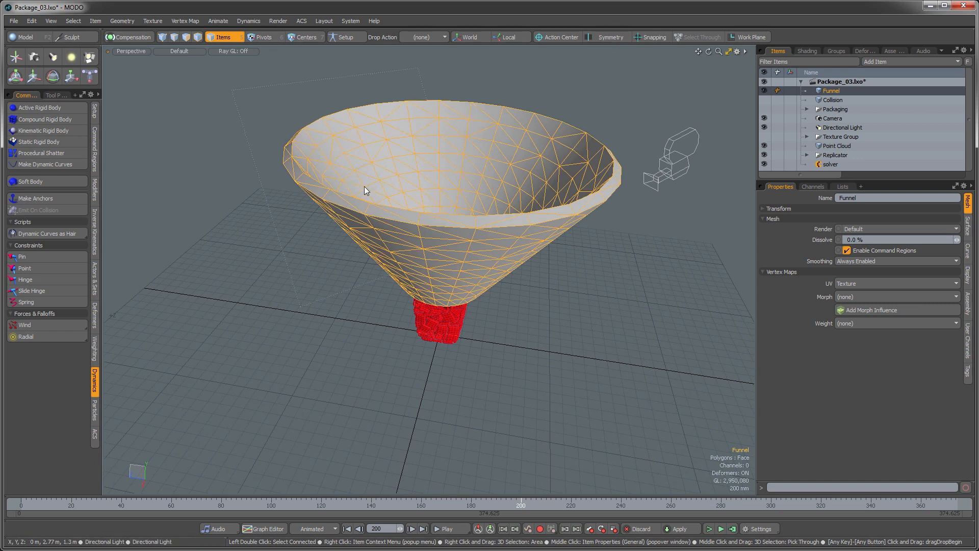
left_click(50, 143)
left_click_drag(415, 245, 418, 225, "alt")
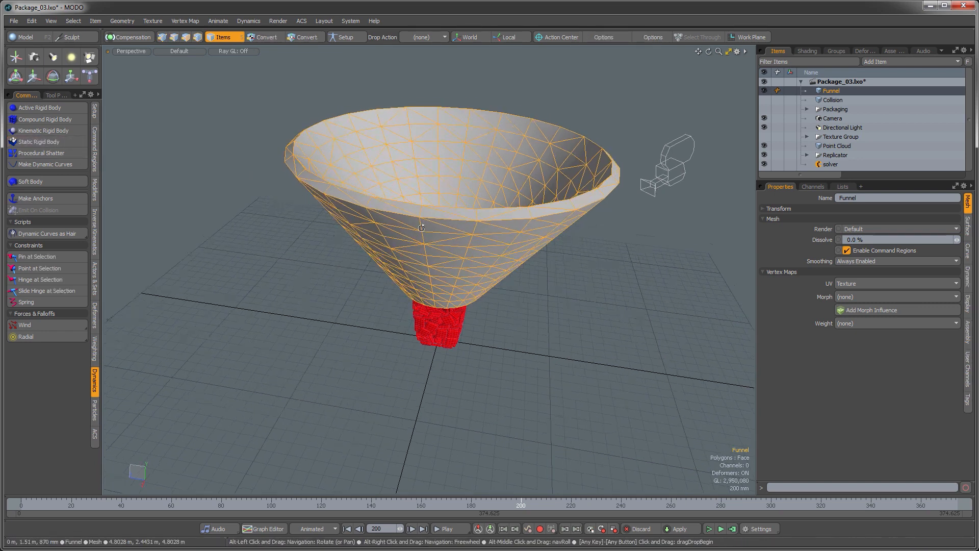
left_click_drag(624, 275, 565, 260, "alt")
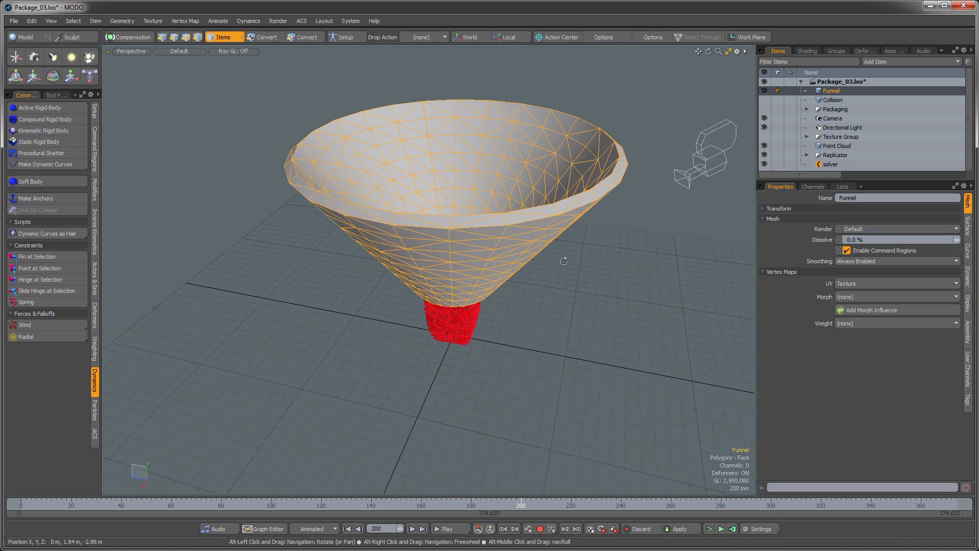
left_click(563, 261)
left_click_drag(500, 270, 472, 271, "alt+shift")
left_click_drag(472, 270, 489, 265, "ctrl+alt")
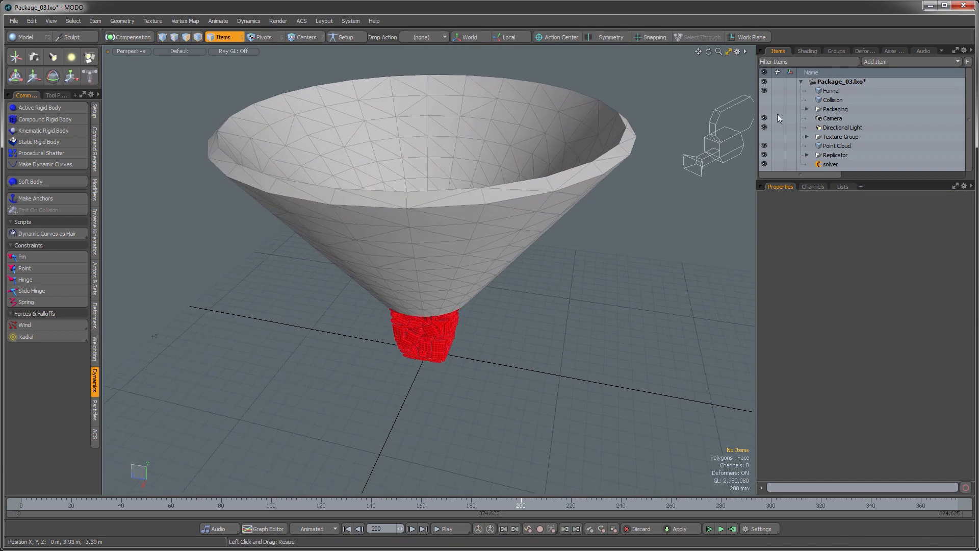
Step: Show the Collision container and move the Funnel item up so its outlet sits around the container's rim
left_click(764, 100)
left_click_drag(549, 269, 432, 257, "alt")
left_click(562, 270)
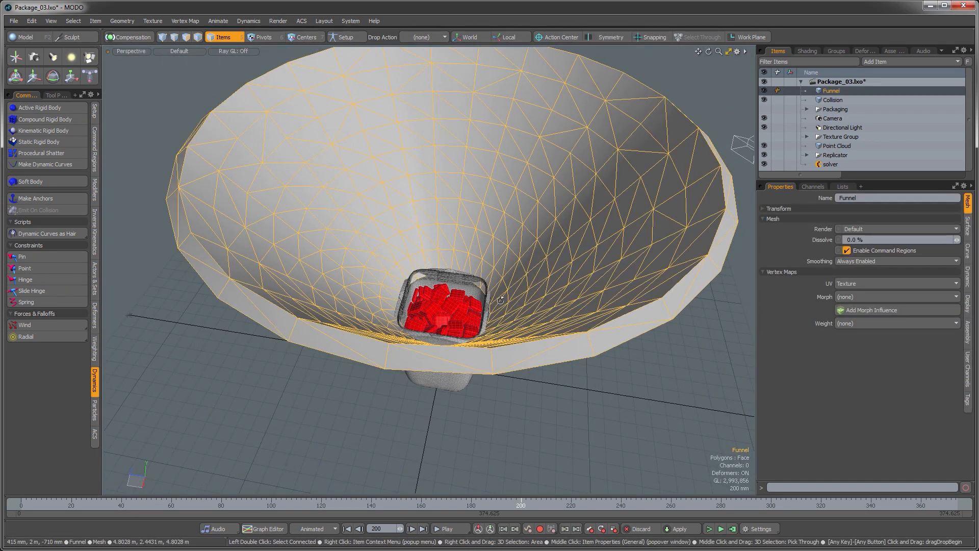
left_click_drag(561, 270, 461, 255, "alt")
key("y")
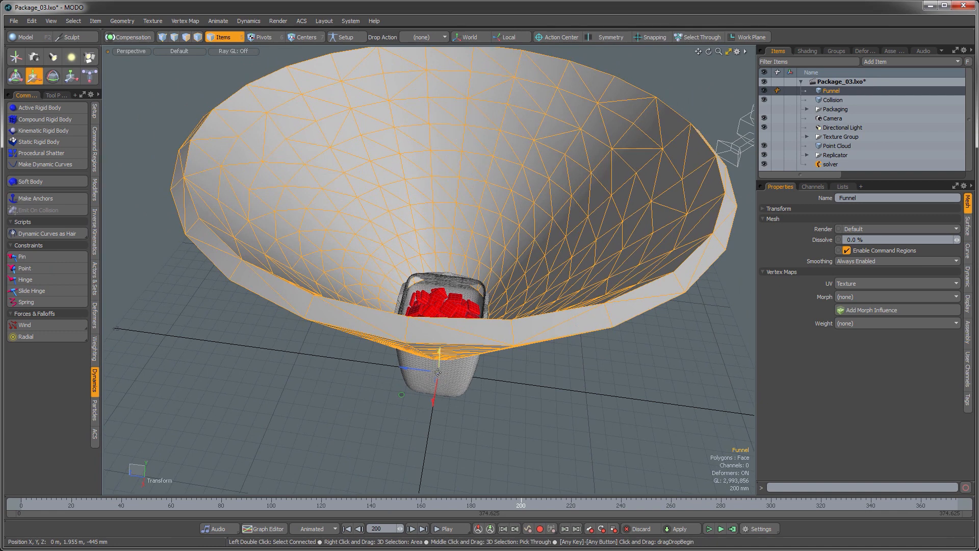
left_click_drag(442, 370, 439, 329)
key("space")
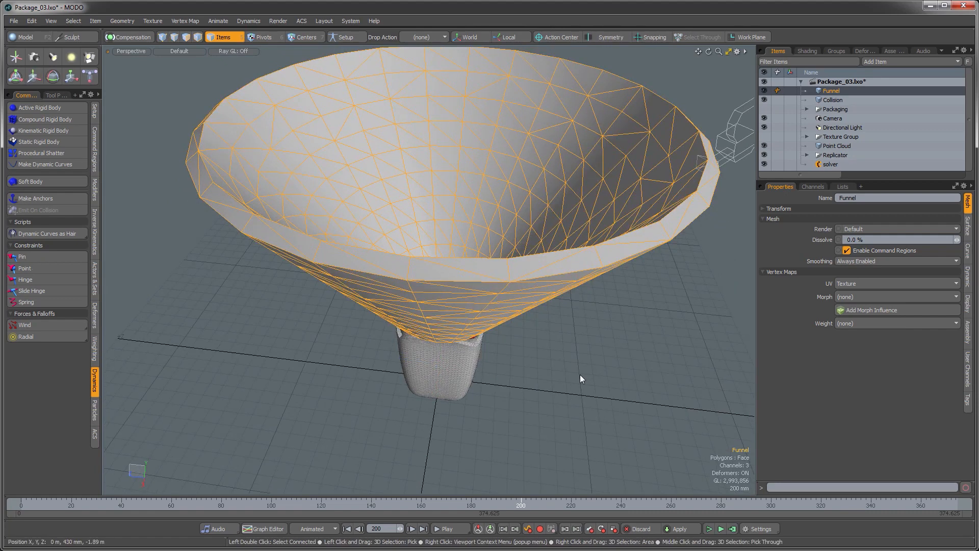
left_click(580, 375)
left_click_drag(599, 325, 417, 318, "alt")
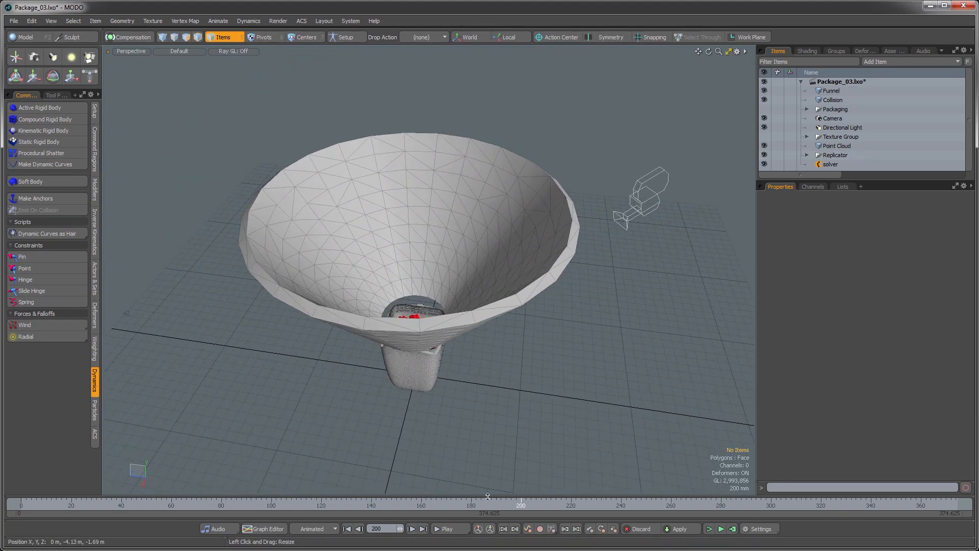
Step: Rewind the timeline to frame 0 and compute the simulation from 0 to 200 with a preroll of 0
left_click_drag(291, 504, 21, 504)
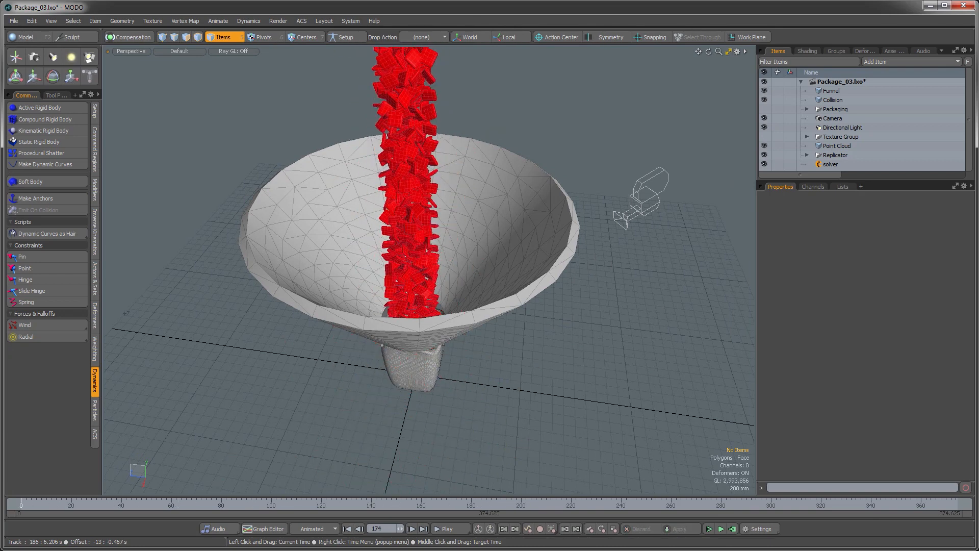
left_click_drag(349, 281, 416, 284, "alt")
left_click_drag(416, 283, 434, 326, "alt+shift")
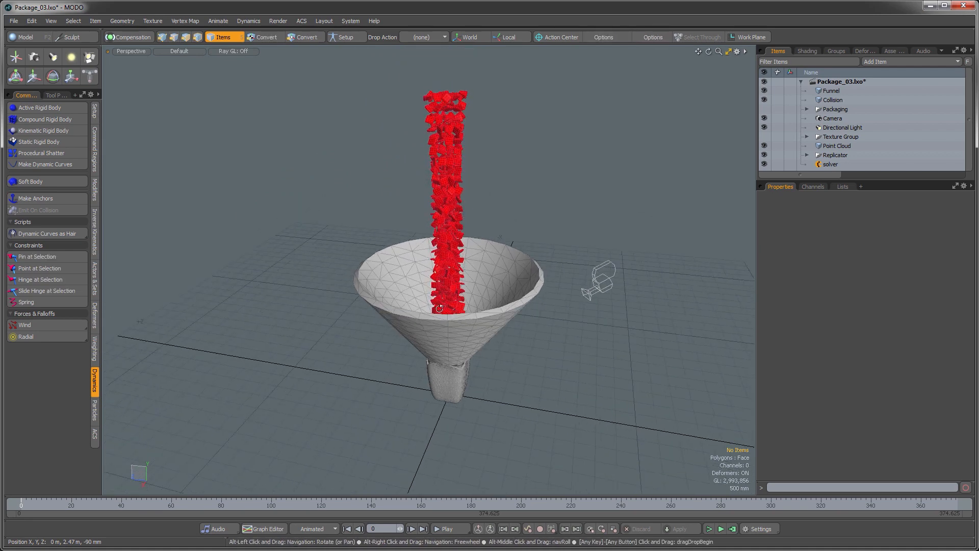
left_click(733, 530)
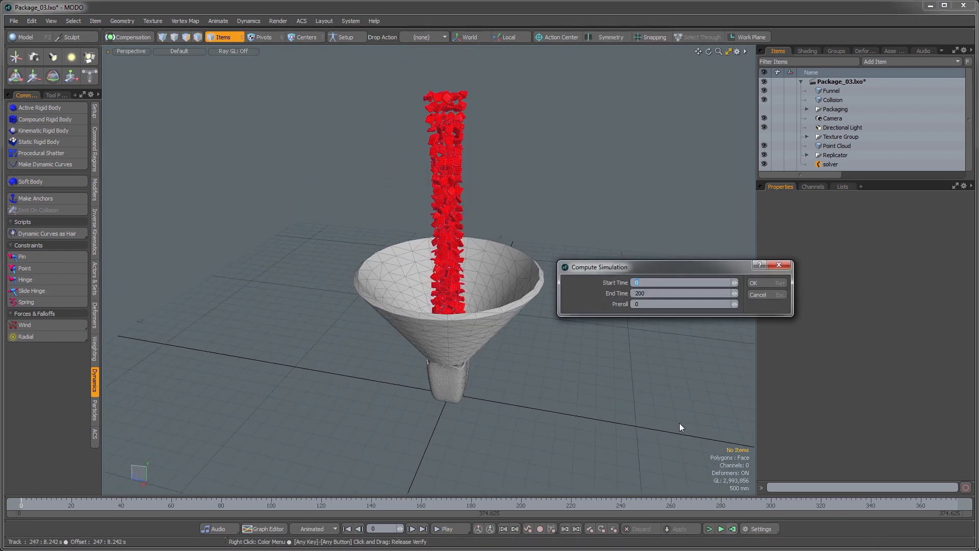
left_click(765, 284)
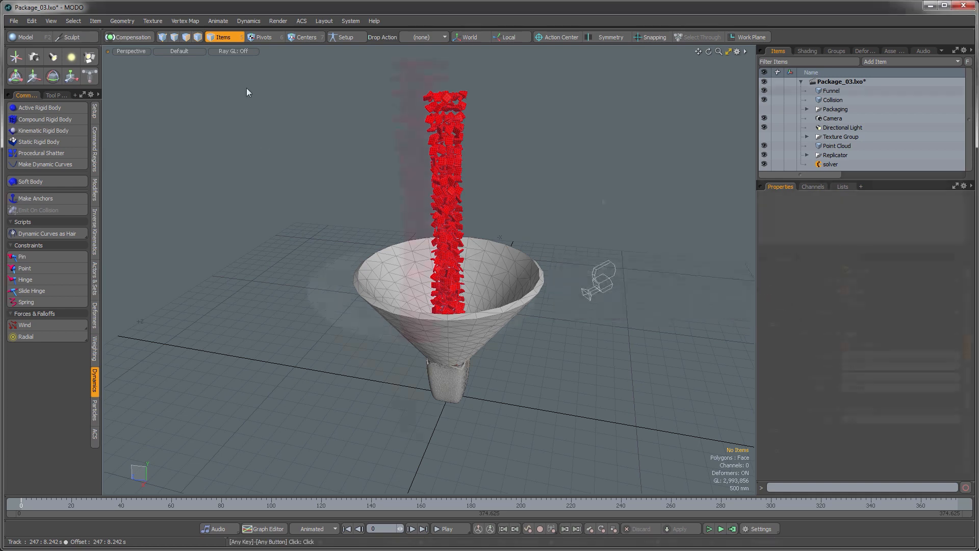
Step: Return to frame 0 and review the Funnel's dynamic collision settings, then deselect it
left_click_drag(443, 278, 447, 291, "alt")
left_click_drag(447, 291, 424, 286, "alt")
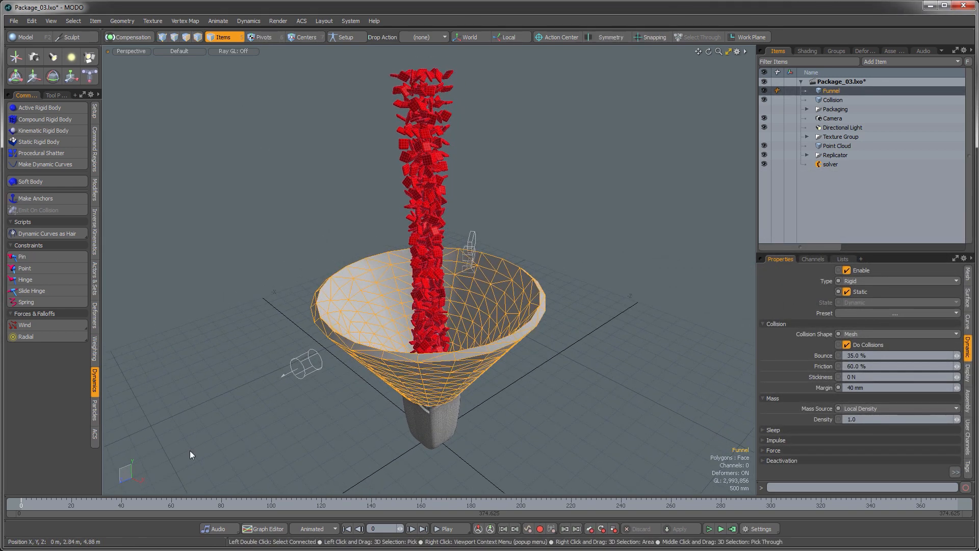
mouse_move(105, 504)
left_mouse_down()
mouse_move(42, 505)
mouse_move(166, 505)
mouse_move(21, 505)
left_mouse_up()
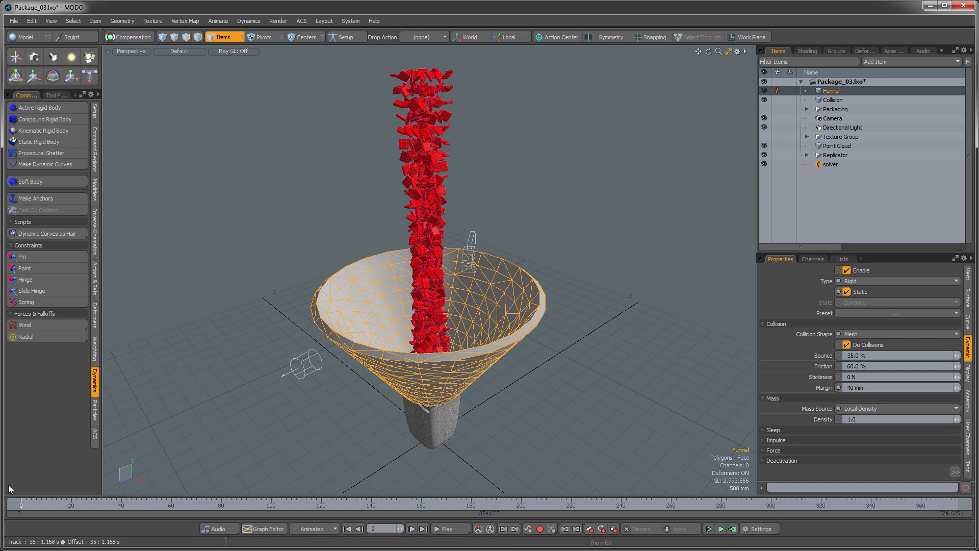
left_click_drag(493, 287, 522, 284, "alt")
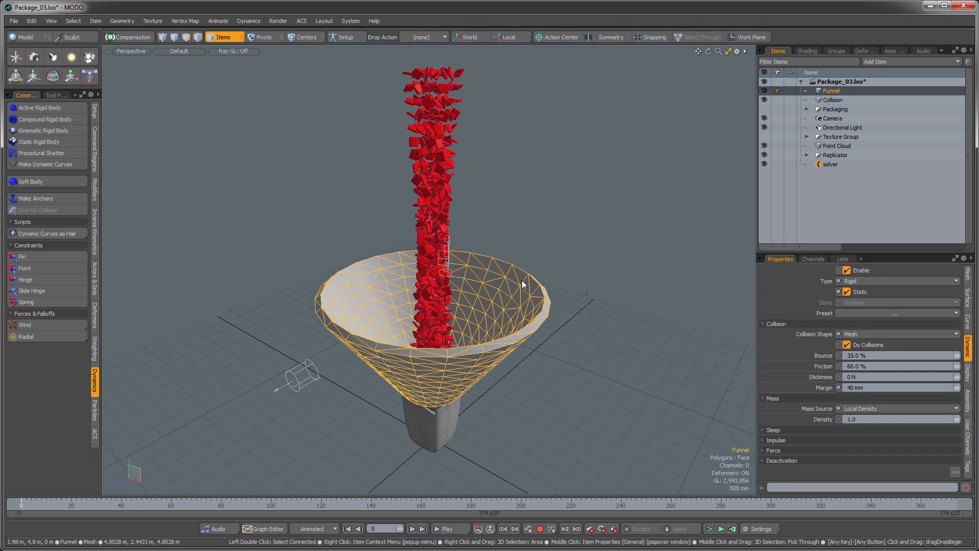
left_click(558, 265)
left_click(539, 283)
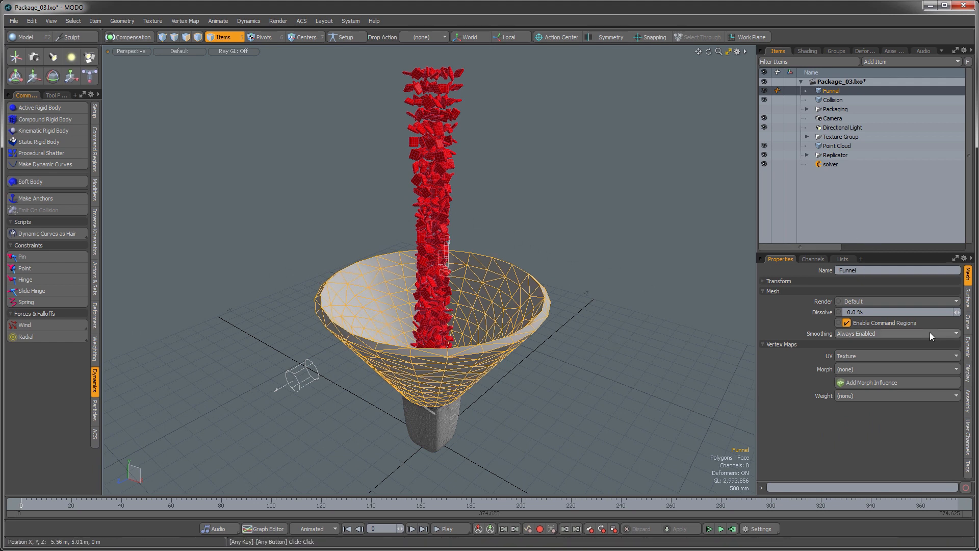
left_click(968, 347)
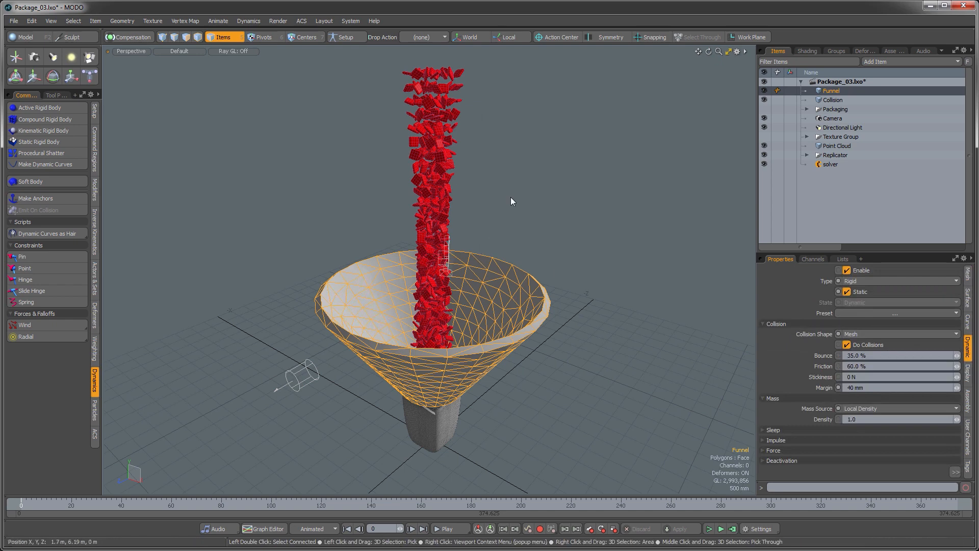
left_click(539, 250)
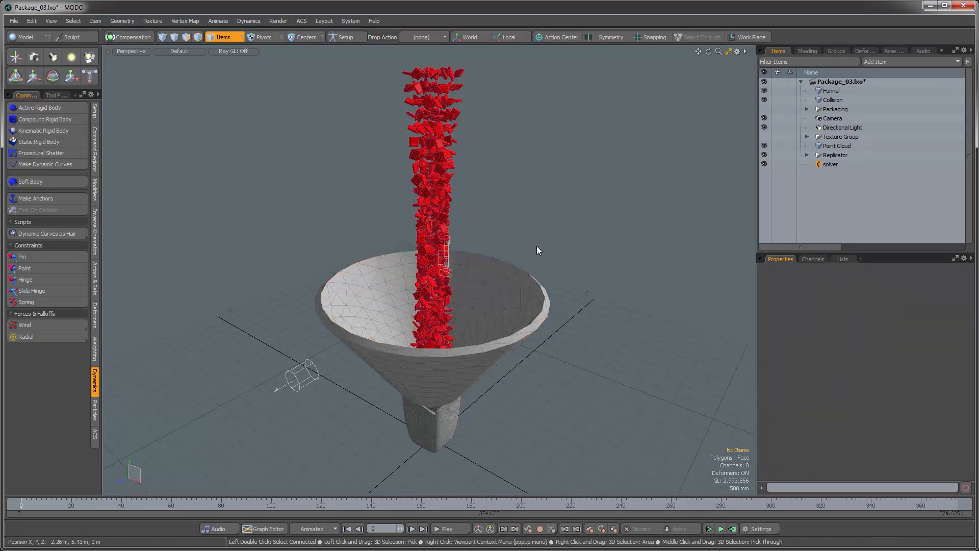
Step: Scrub the timeline to frame 80 and hide the Funnel and Collision items
left_click_drag(491, 258, 479, 289, "alt")
scroll(474, 291, "up", 1)
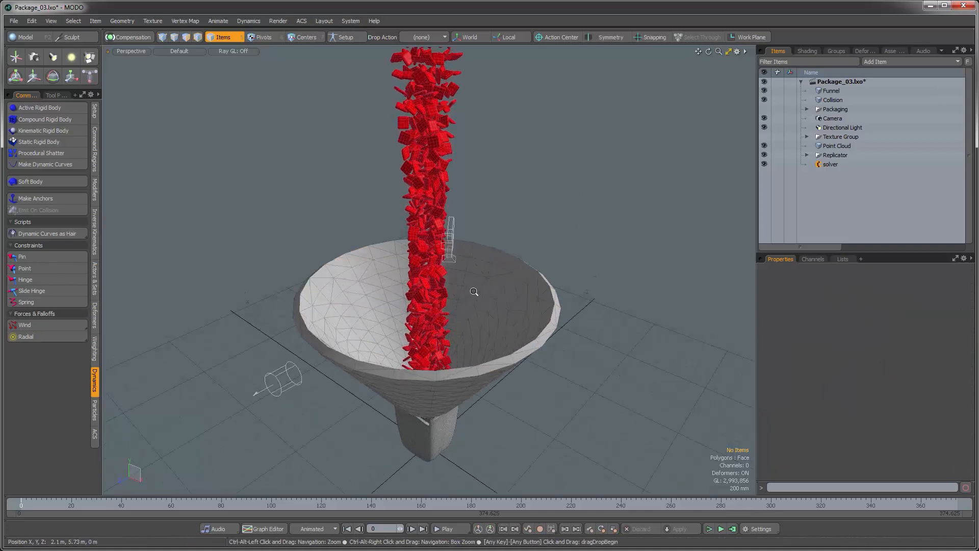
left_click_drag(43, 504, 153, 504)
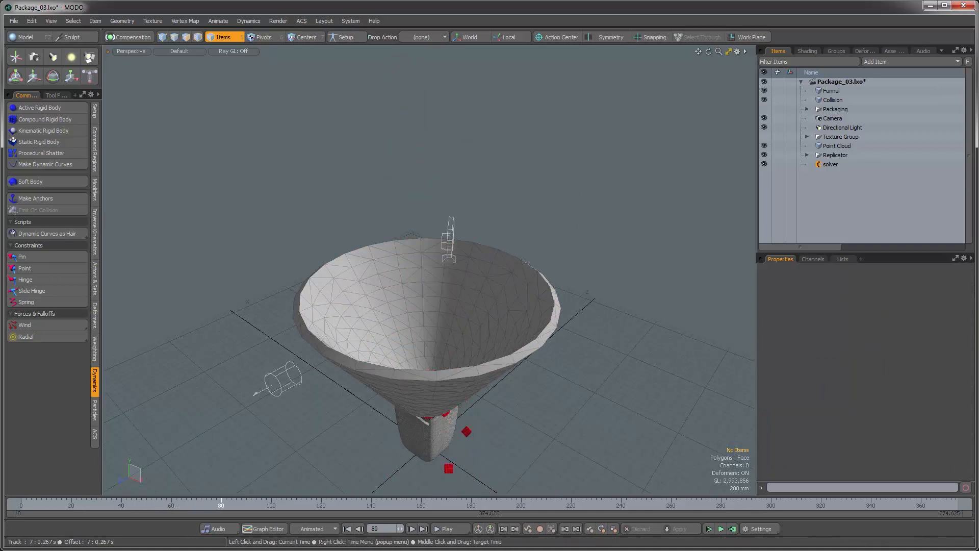
left_click(764, 91)
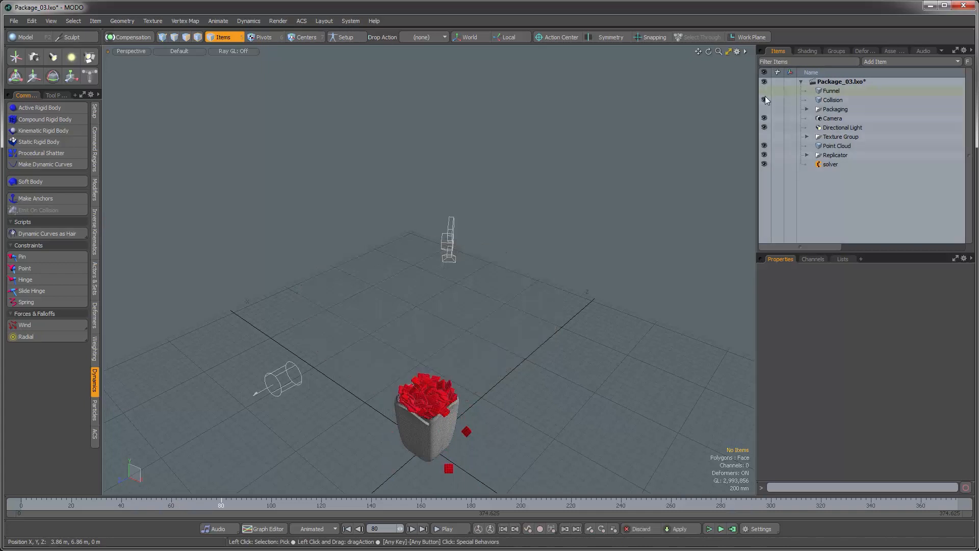
left_click(765, 100)
Step: Advance the timeline to frame 198 and examine the settled pile of FruitBit pieces up close and from above
left_click_drag(477, 344, 499, 306, "alt+shift")
left_click_drag(502, 367, 545, 346, "alt")
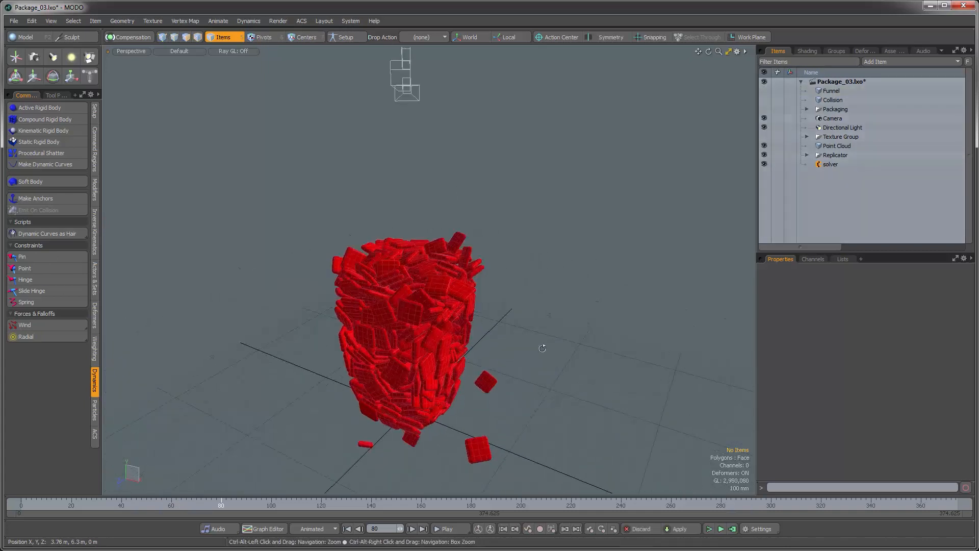
mouse_move(439, 365)
left_mouse_down("alt+shift")
mouse_move(462, 345)
mouse_move(523, 352)
mouse_move(449, 358)
left_mouse_up("alt+shift")
left_click_drag(444, 354, 467, 343, "ctrl+alt")
left_click_drag(458, 393, 467, 383, "alt+shift")
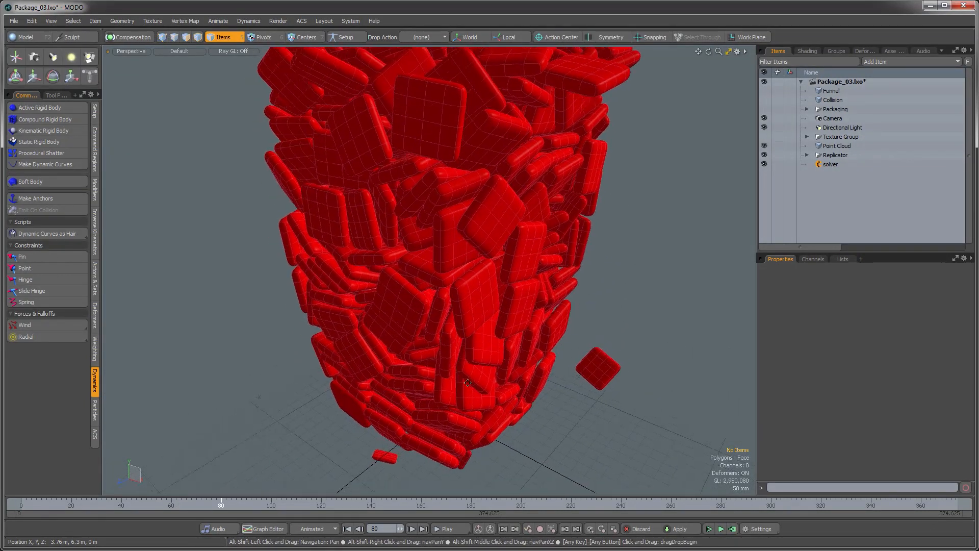
mouse_move(221, 504)
left_mouse_down()
mouse_move(71, 504)
mouse_move(486, 504)
left_mouse_up()
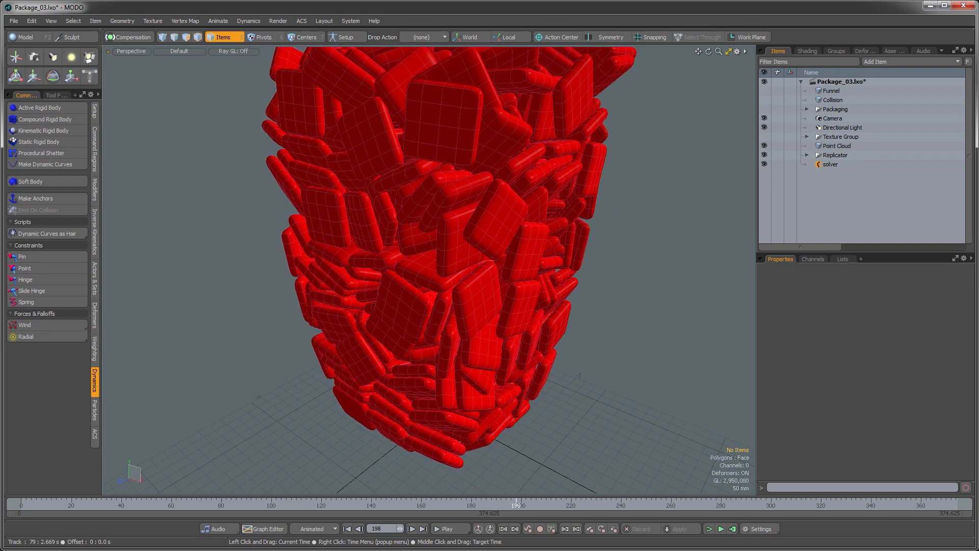
left_click_drag(534, 348, 481, 153, "ctrl+alt")
left_click_drag(437, 219, 444, 273, "alt")
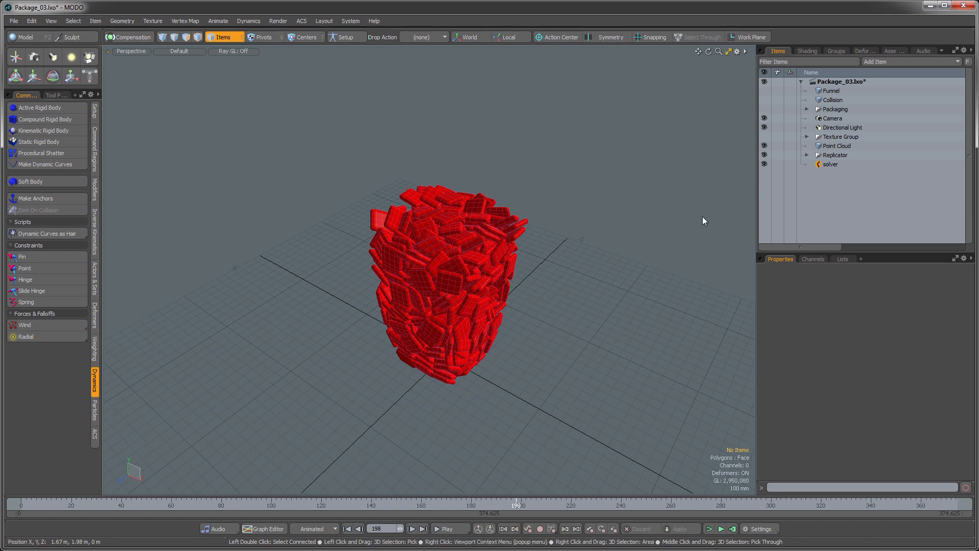
Step: Select all the FruitBit pieces inside the Replicator group, excluding the group itself, bake their dynamics transforms, and deselect them
left_click(803, 155)
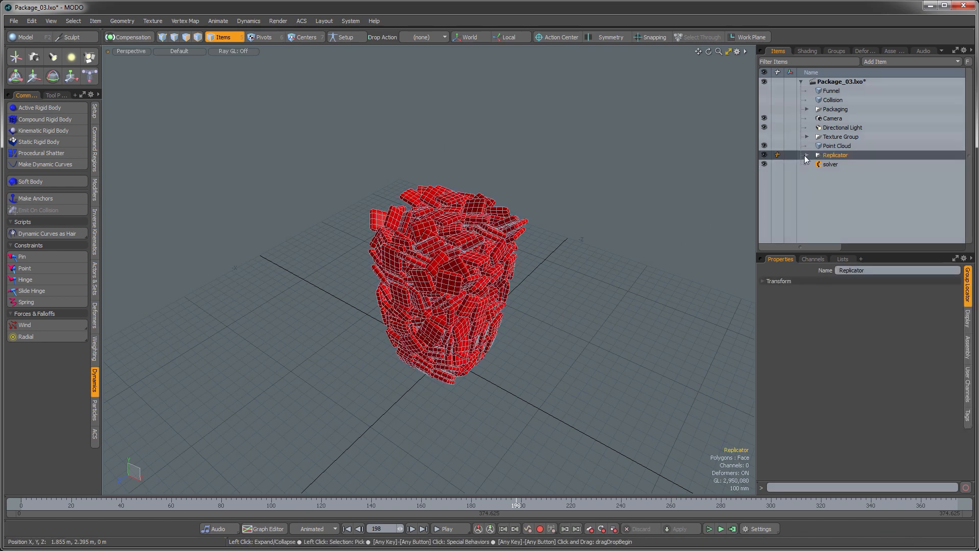
left_click(807, 155)
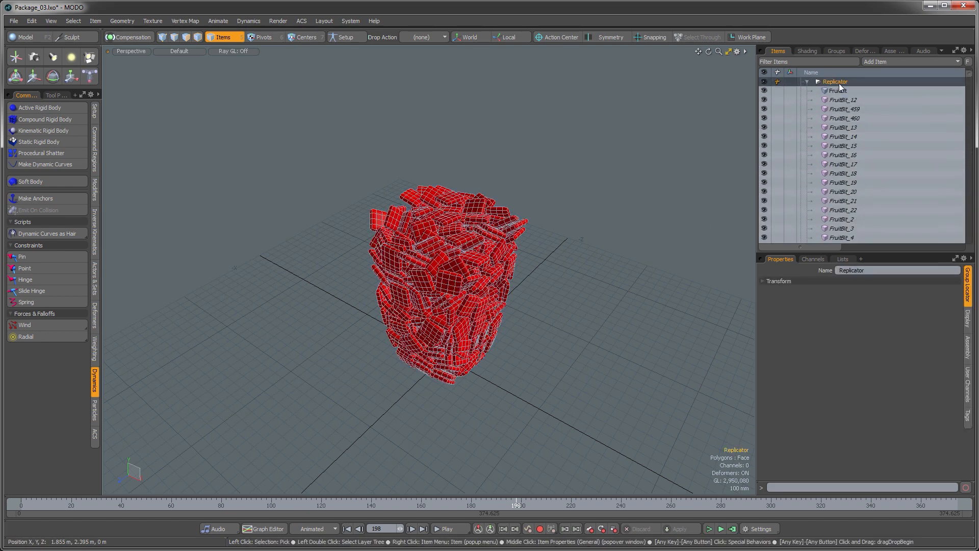
double_click(840, 84)
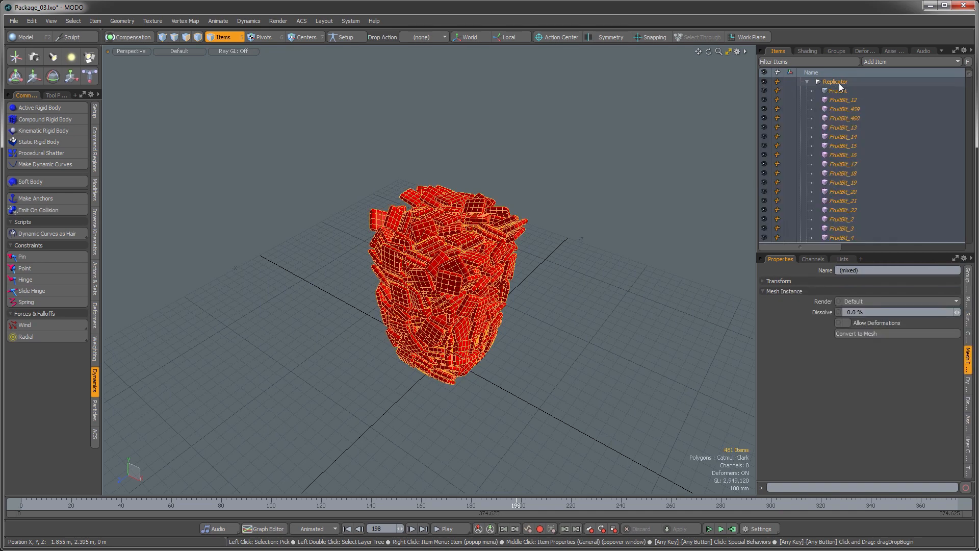
left_click(839, 84, "ctrl")
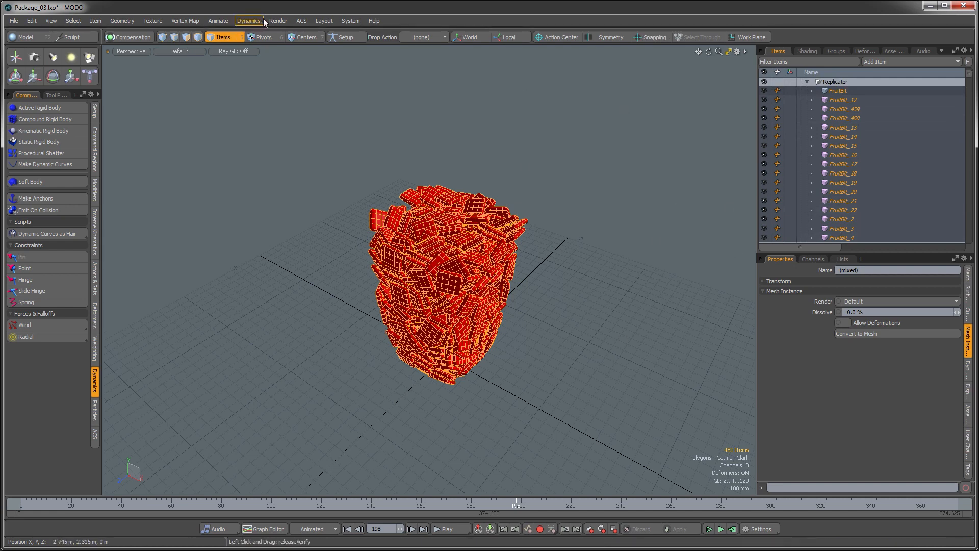
left_click(249, 21)
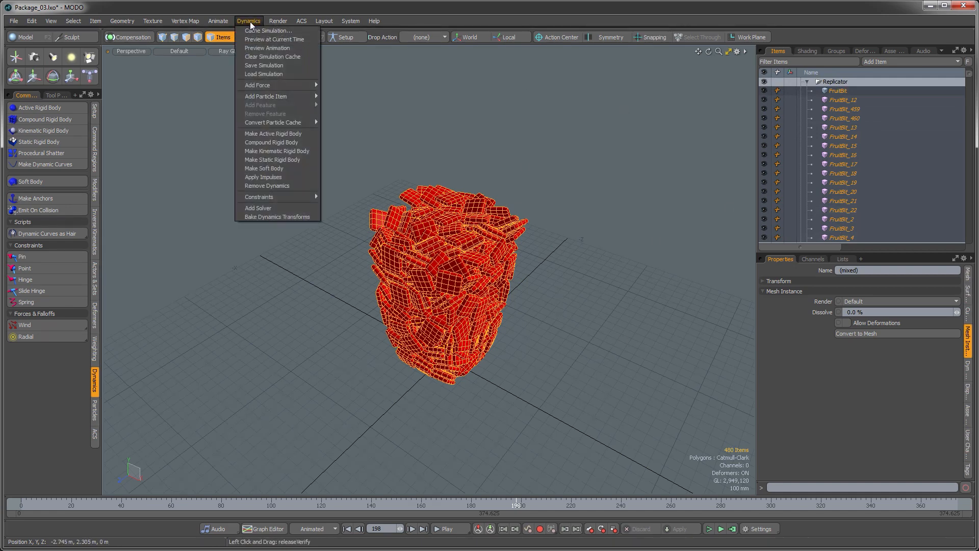
left_click(261, 217)
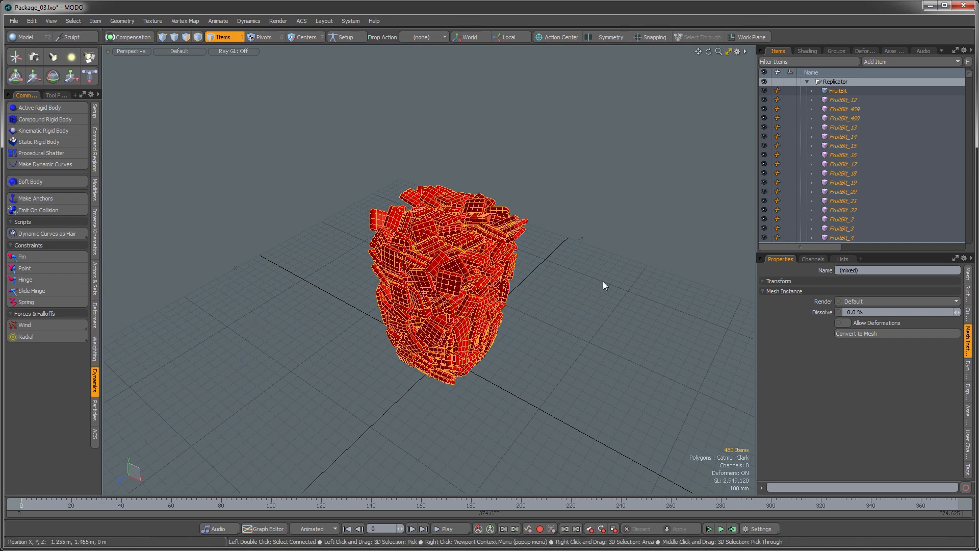
left_click(601, 262)
left_click_drag(482, 293, 494, 252, "alt")
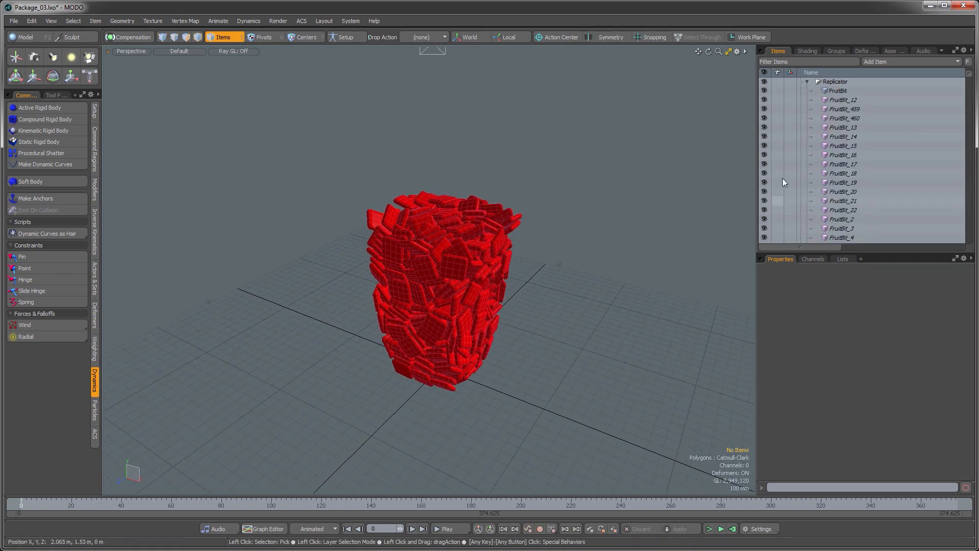
Step: Collapse the Replicator group and delete the solver item from the scene
left_click(807, 81)
left_click(824, 164)
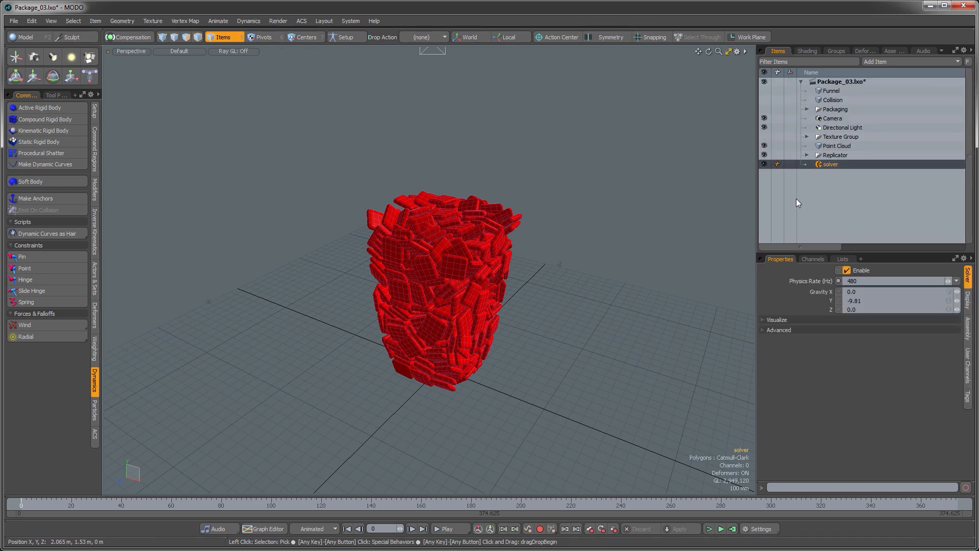
key("Delete")
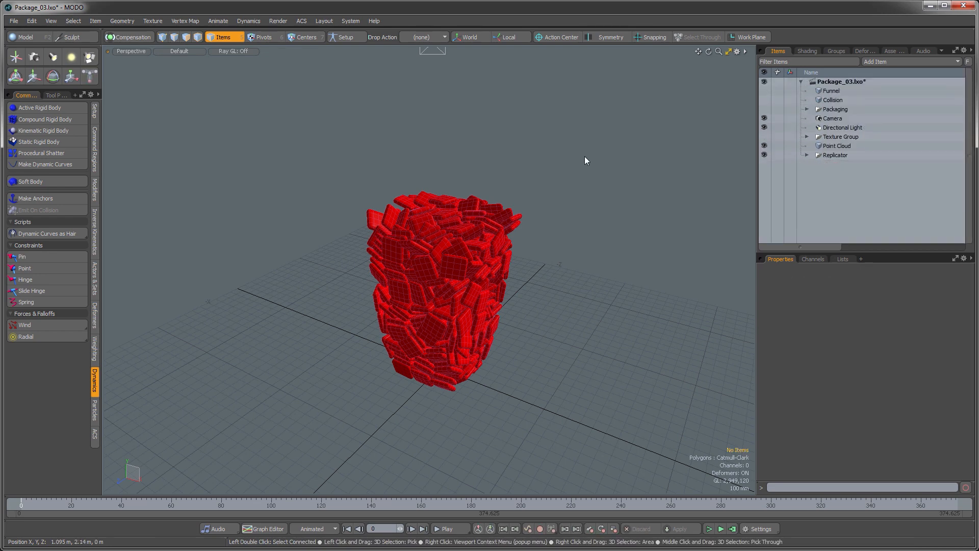
left_click_drag(495, 184, 446, 291, "alt")
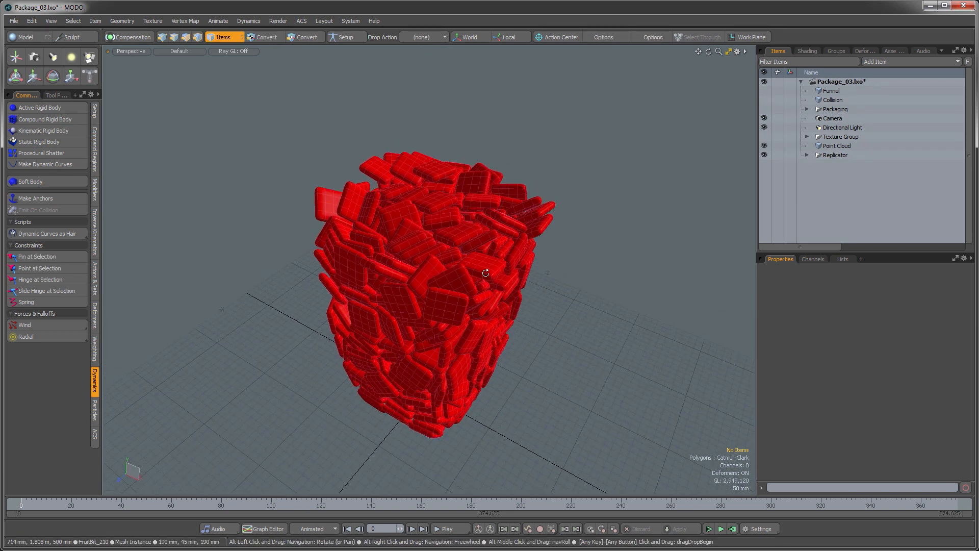
Step: Save the scene under the name Package_03b.lxo in the Video_13 folder, replacing the existing file
left_click(14, 22)
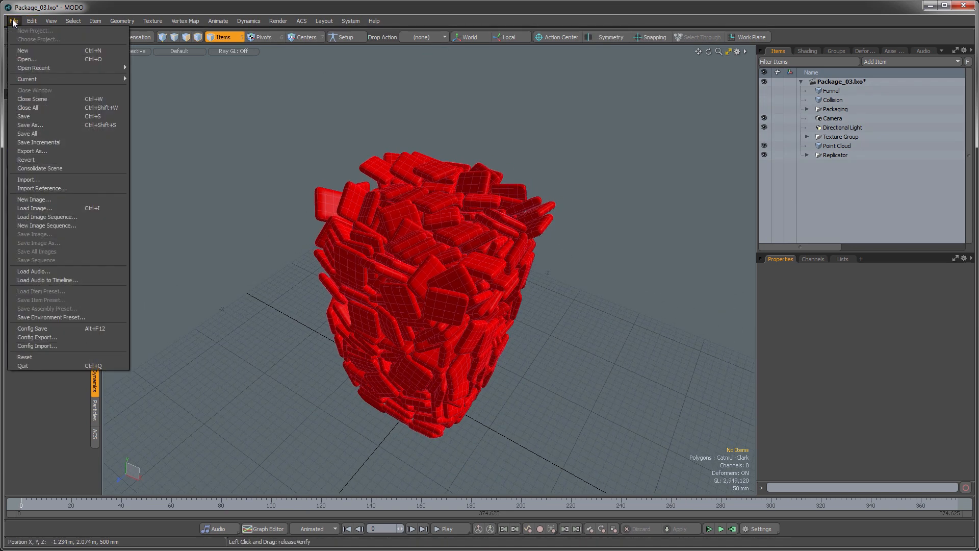
left_click(26, 125)
left_click(148, 100)
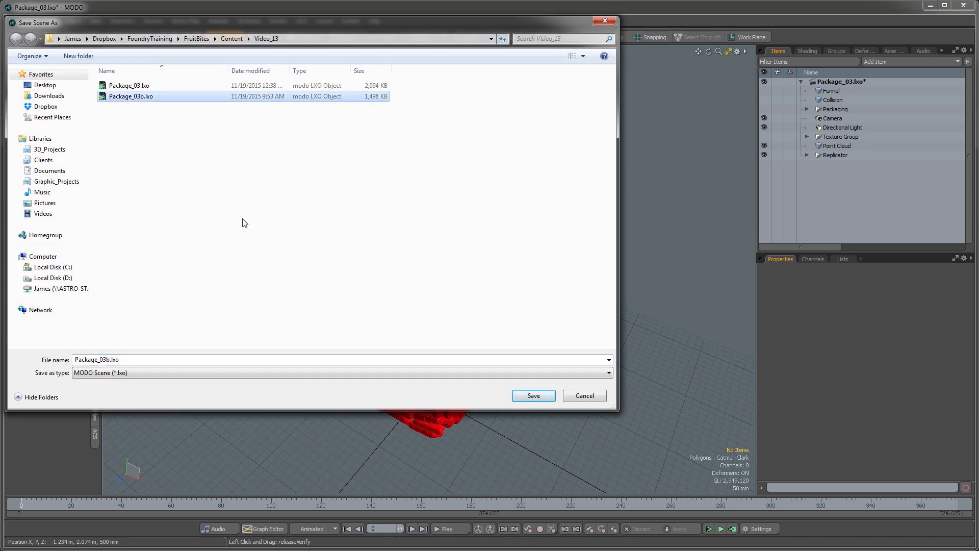
left_click(526, 397)
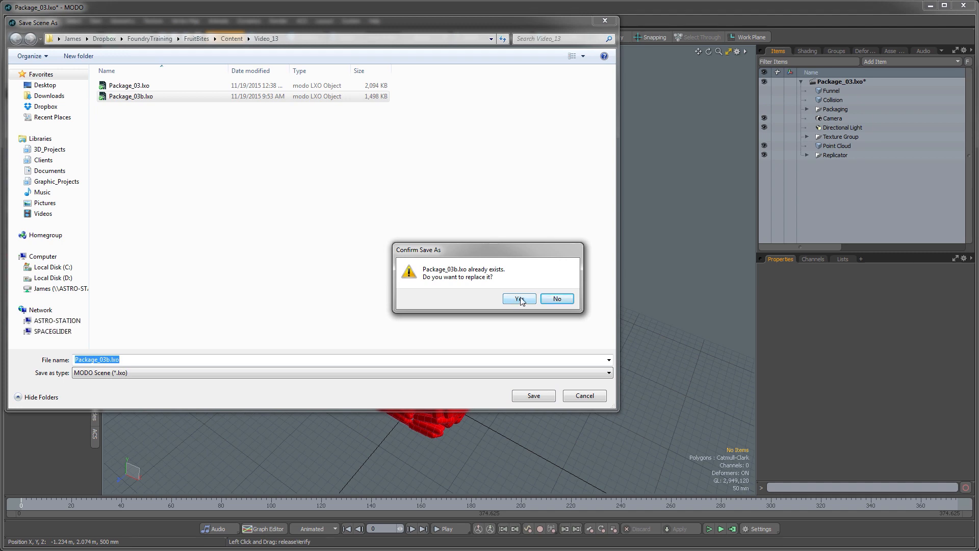
left_click(519, 299)
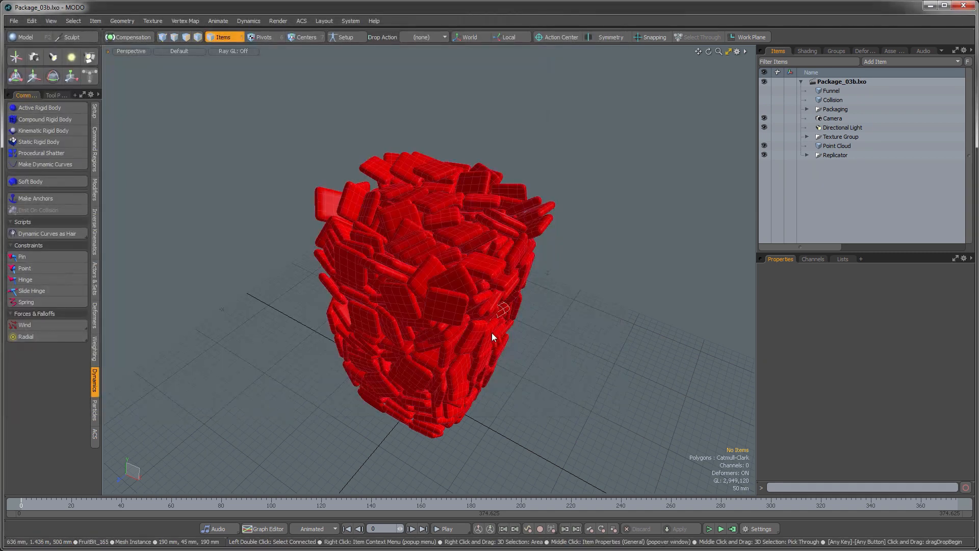
Step: Area-select the stray FruitBit pieces that fell below the pile and delete them
left_click_drag(491, 297, 453, 409, "alt")
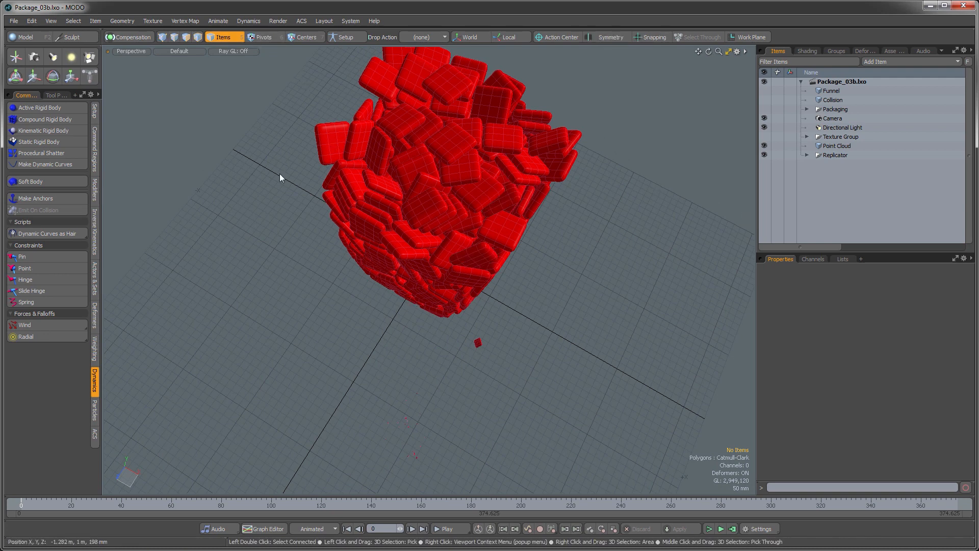
mouse_move(527, 330)
right_mouse_down()
mouse_move(463, 321)
mouse_move(303, 435)
right_mouse_up()
right_click_drag(614, 333, 603, 335)
left_click_drag(603, 335, 505, 364, "alt")
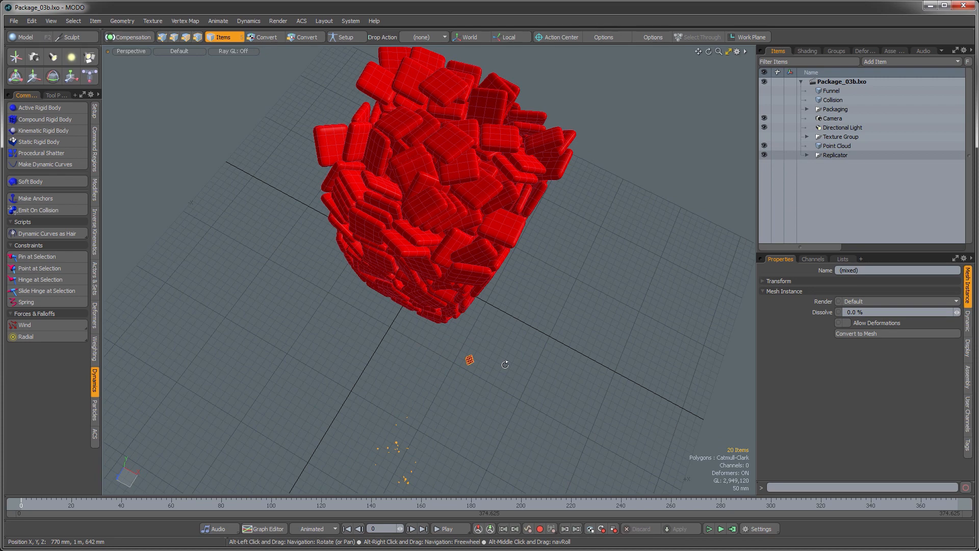
left_click(501, 383)
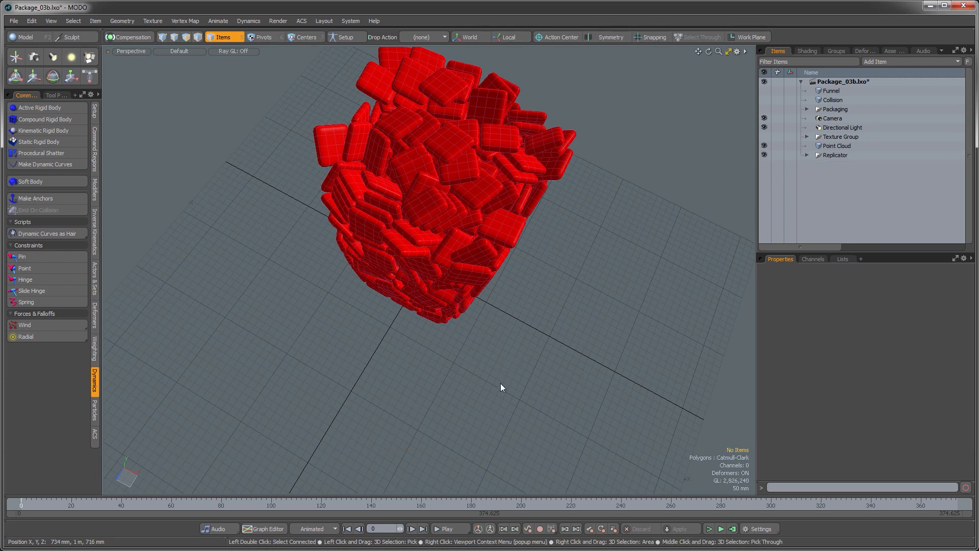
Step: Select the FruitBit pieces sticking out around the pile's upper edge and delete them together
left_click_drag(495, 261, 367, 291, "alt")
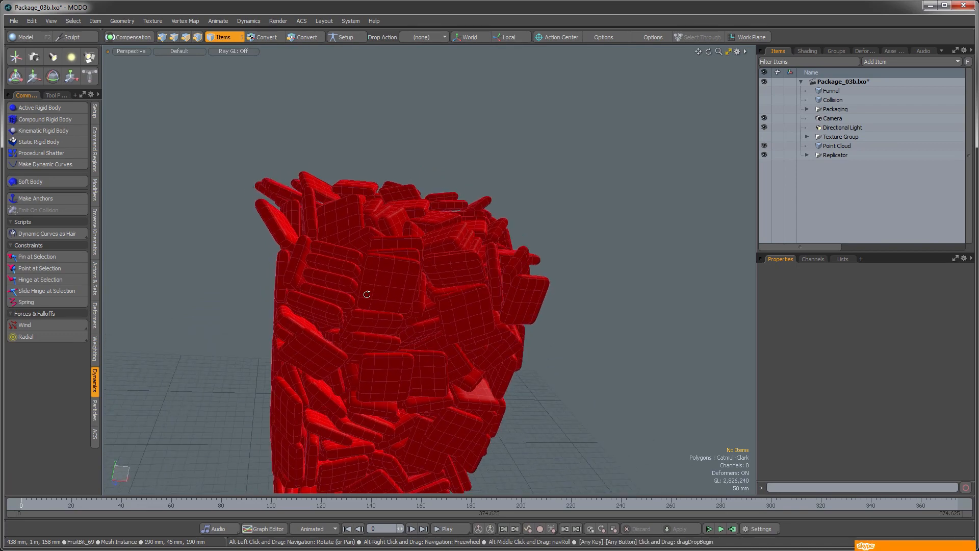
left_click(274, 229)
key("shift")
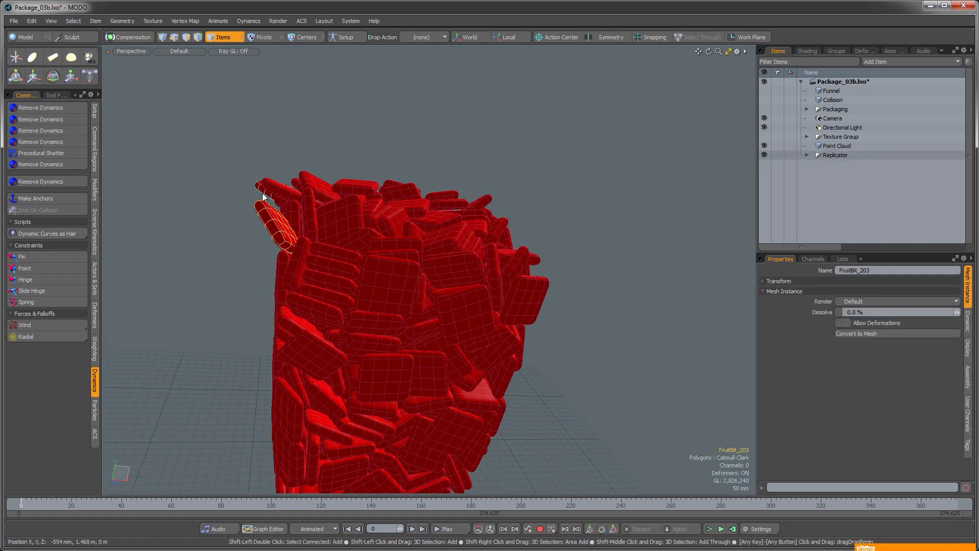
left_click(267, 191, "shift")
left_click_drag(568, 299, 510, 292, "alt")
left_click_drag(532, 248, 591, 351, "alt")
key("shift")
left_click(588, 196, "shift")
left_click(578, 274, "shift")
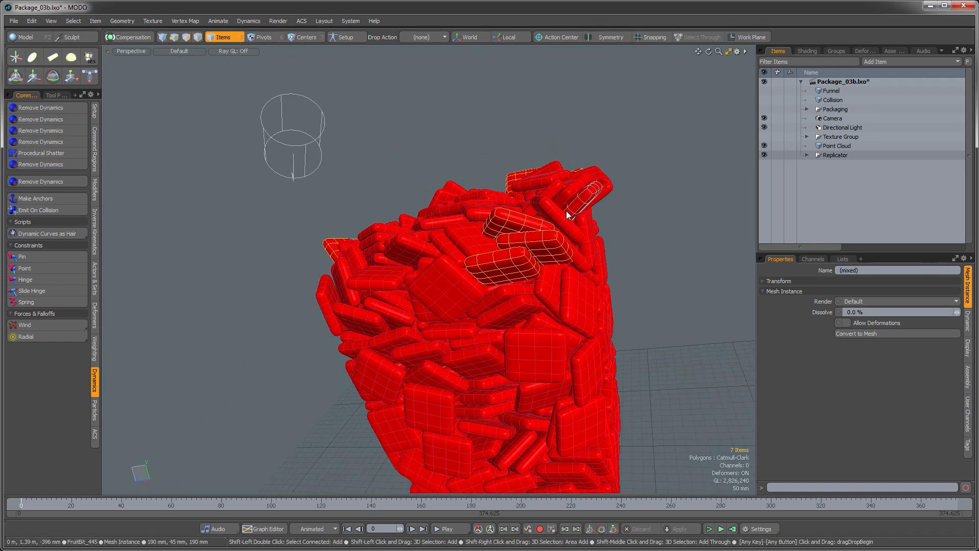
left_click(604, 178, "shift")
left_click_drag(607, 177, 550, 226, "alt")
left_click(634, 282)
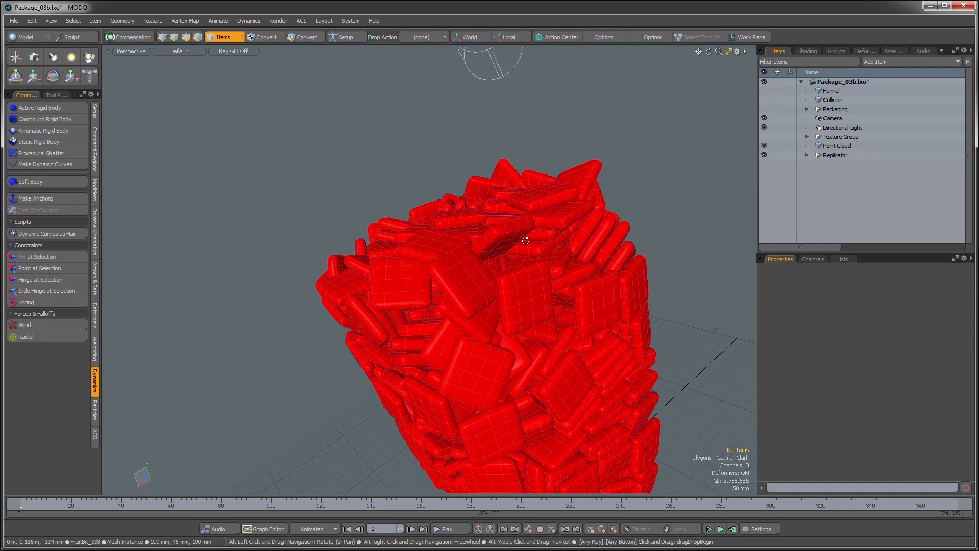
Step: Delete one more loose FruitBit piece lying near the pile's upper edge
left_click(551, 223)
left_click_drag(543, 200, 659, 232, "alt")
left_click(561, 242)
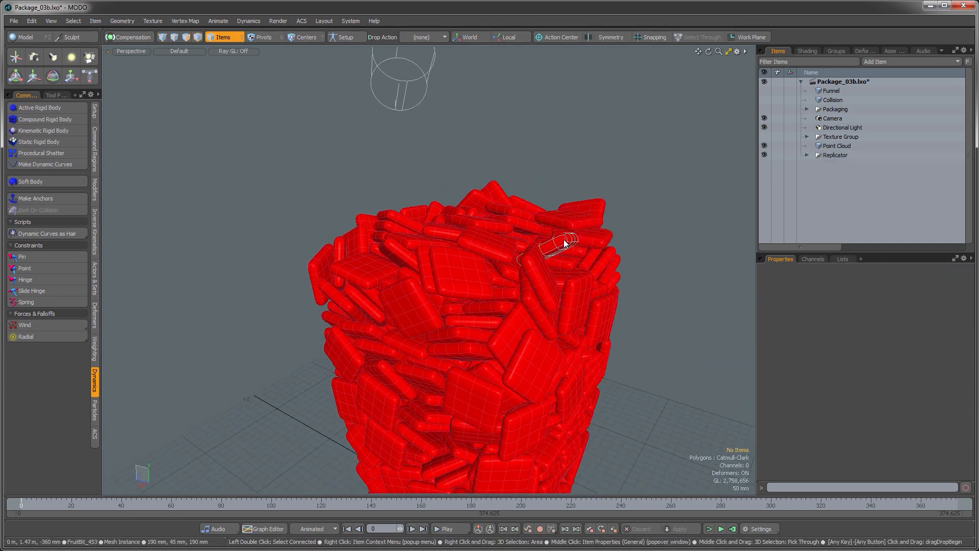
key("Delete")
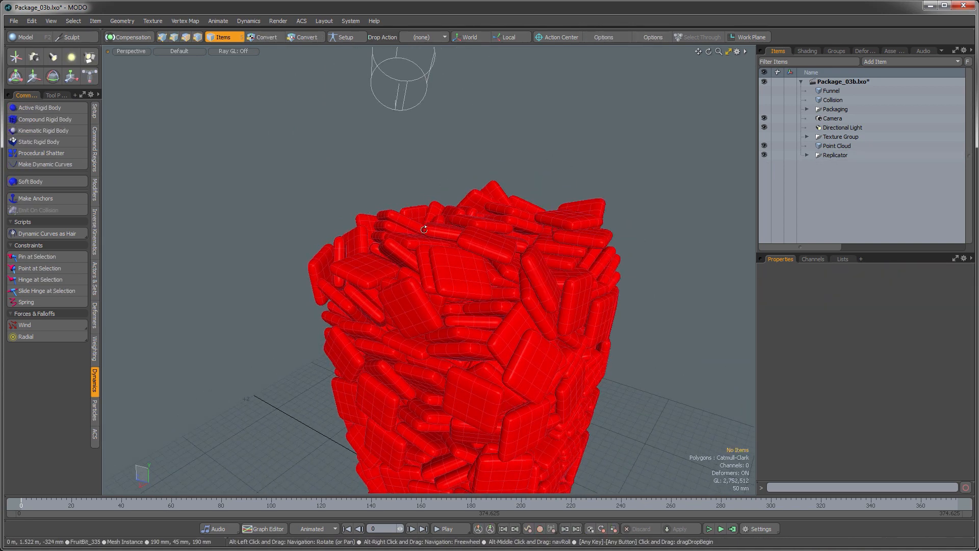
Step: Show the Packaging group and expand it, hiding its CelloWrap and Cap so only the Base surrounds the pieces
left_click_drag(424, 227, 464, 295, "alt")
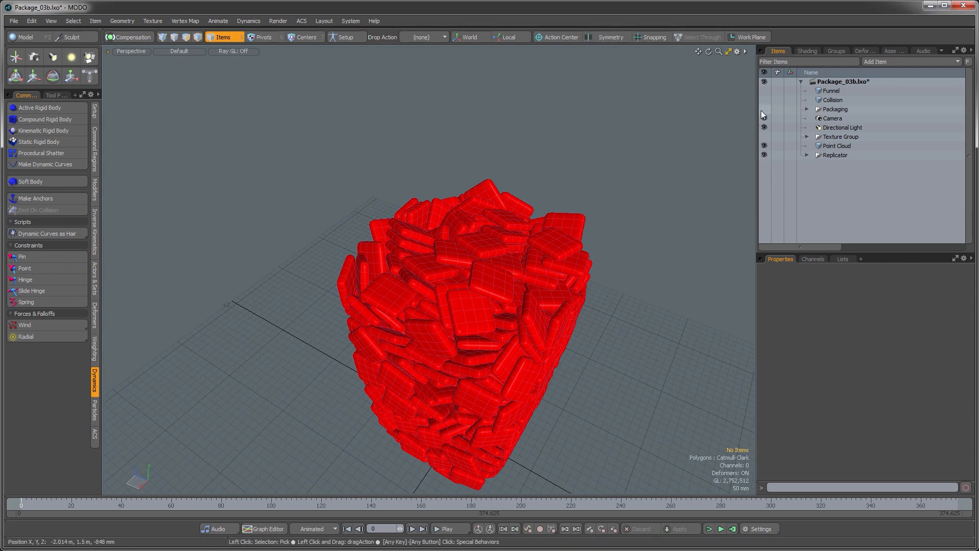
left_click(764, 109)
left_click_drag(378, 292, 448, 269, "alt")
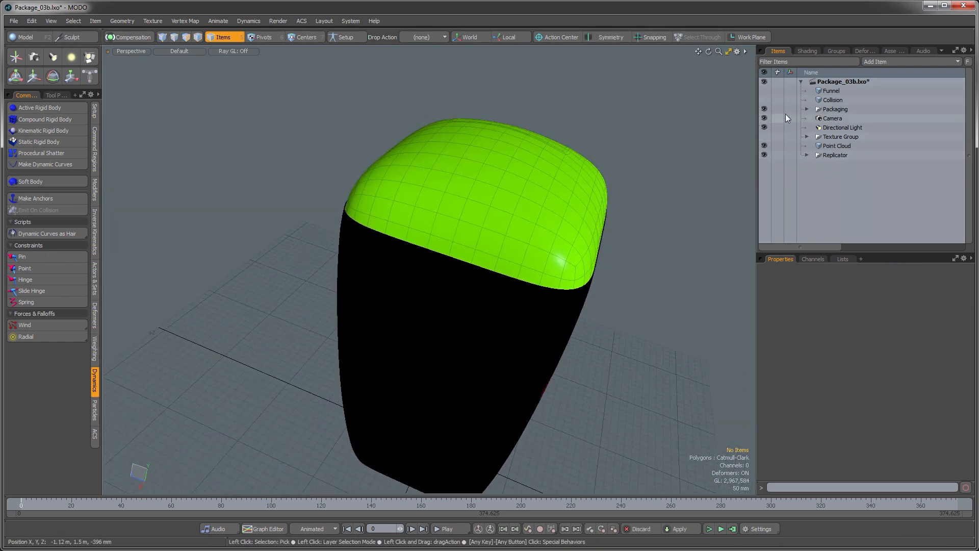
left_click(807, 109)
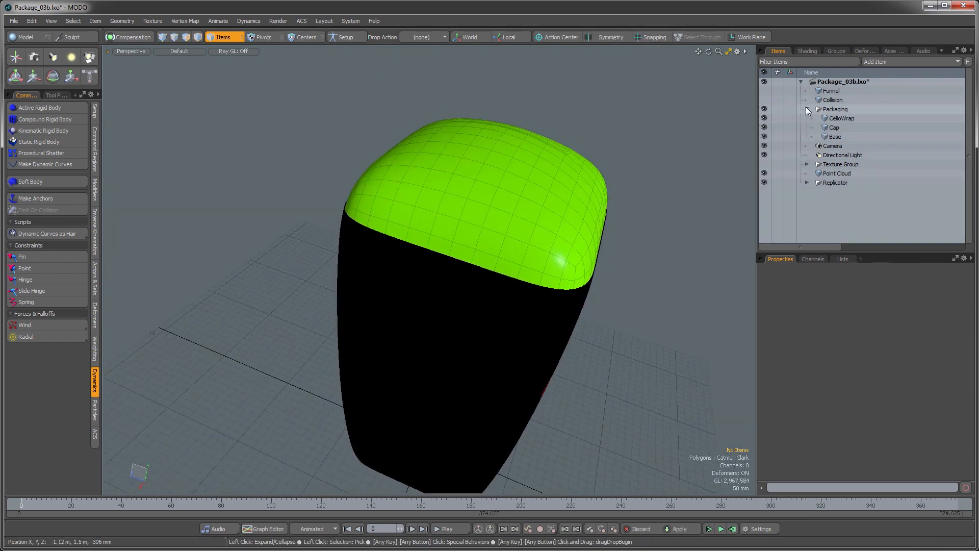
left_click(764, 118)
left_click(764, 127)
left_click_drag(510, 285, 408, 350, "alt")
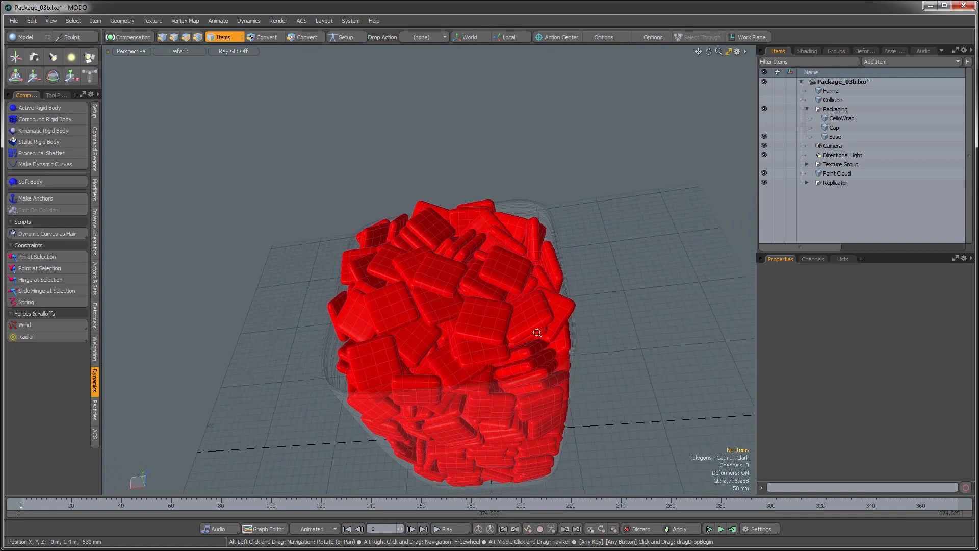
Step: Delete the FruitBit piece that pokes out through the transparent Base wall near its rim
scroll(577, 311, "up", 3)
left_click(577, 312)
left_click_drag(601, 323, 510, 184, "alt")
key("Delete")
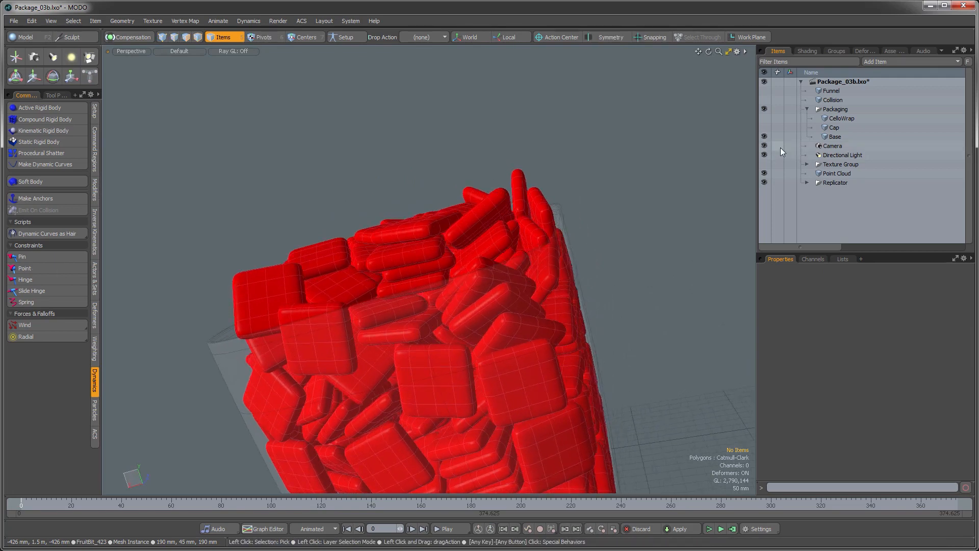
Step: Show the Cap and CelloWrap around the Base again and collapse the Packaging group
left_click(764, 127)
left_click_drag(531, 315, 602, 306, "alt")
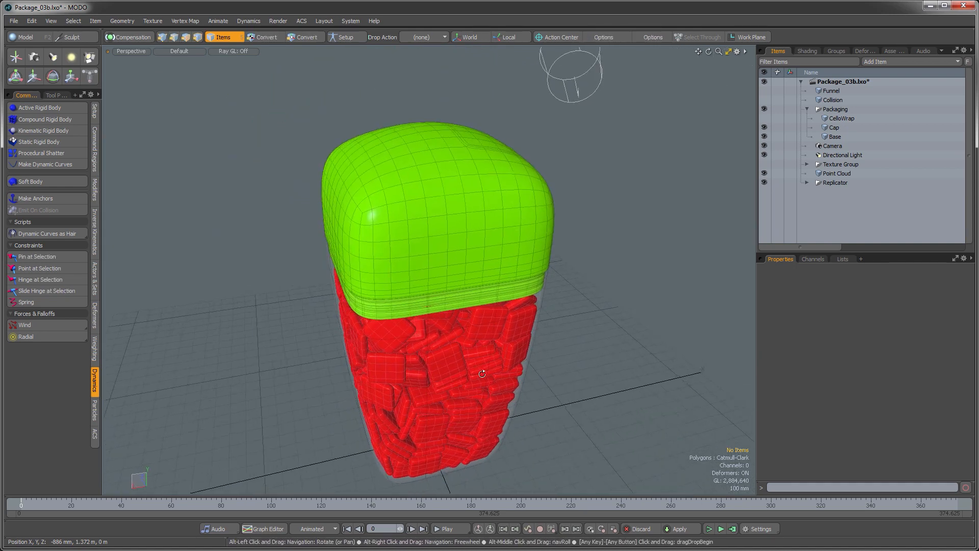
left_click(764, 127)
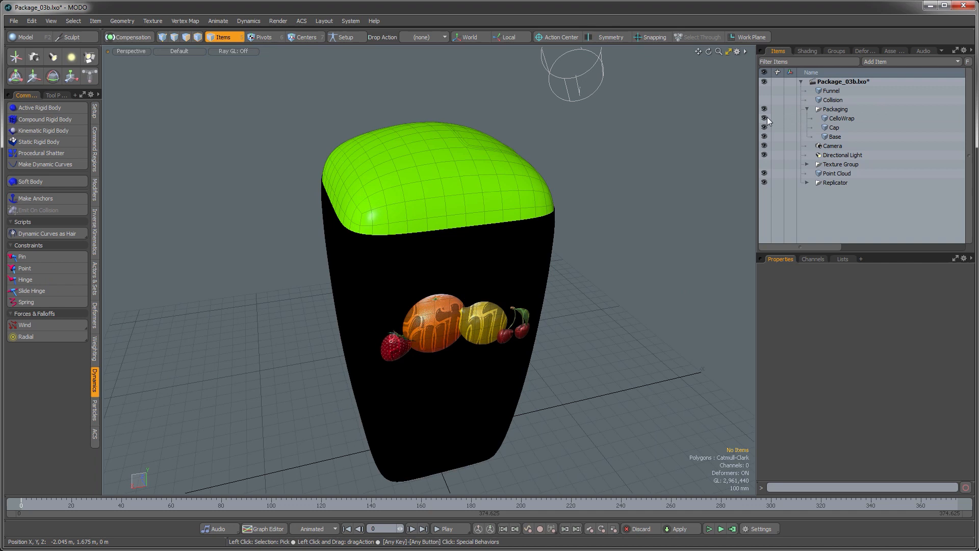
left_click(807, 108)
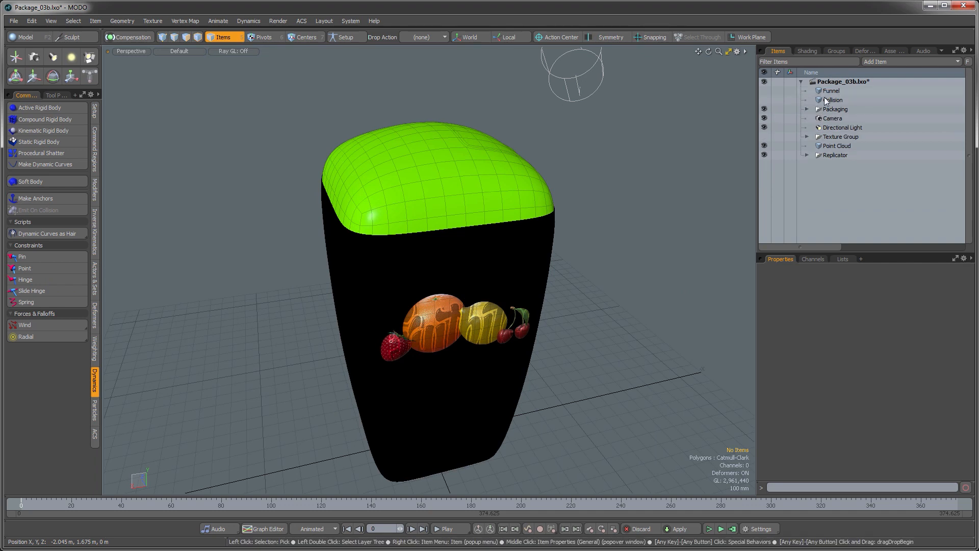
Step: Delete the Funnel and Collision meshes from the scene together
left_click_drag(398, 285, 408, 280, "alt")
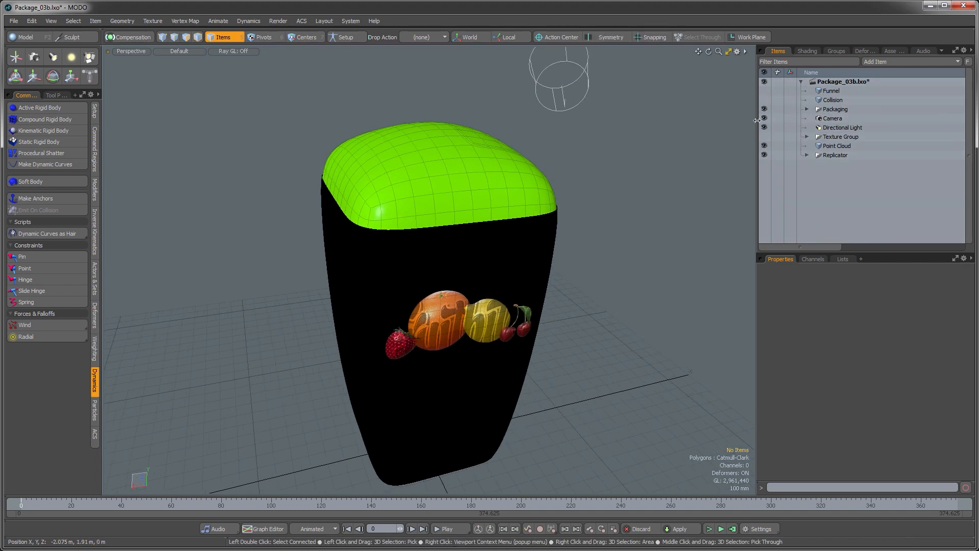
left_click(824, 90)
left_click(832, 100, "ctrl")
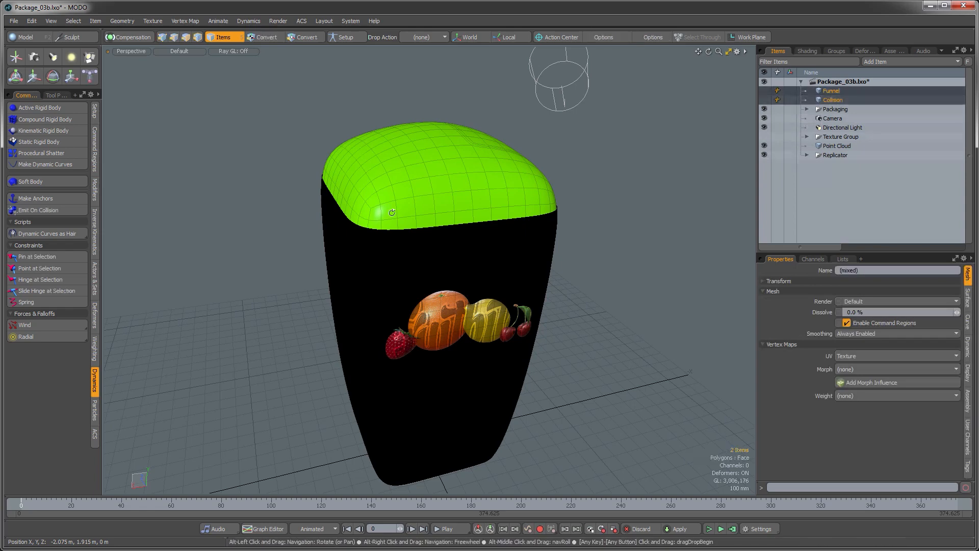
left_click_drag(367, 230, 390, 227, "alt")
key("Delete")
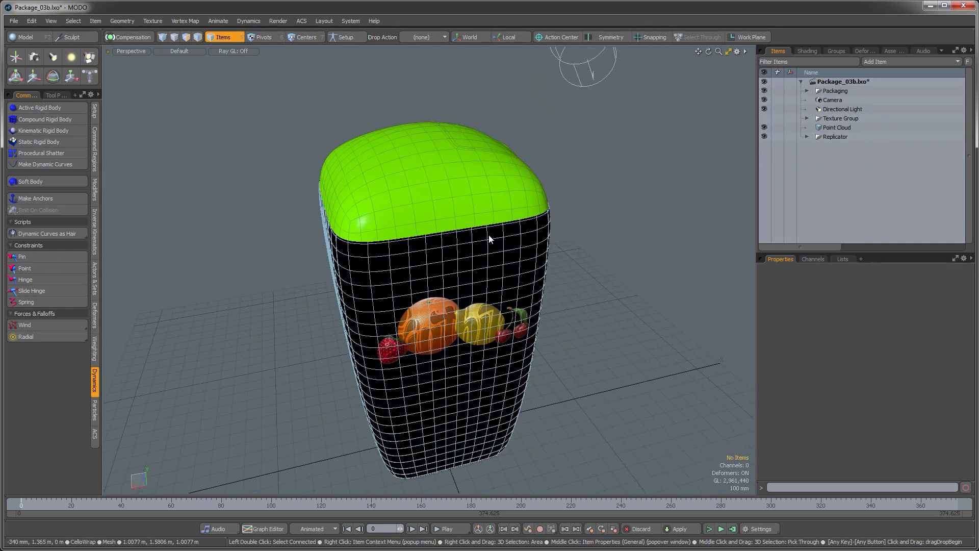
Step: Delete the Point Cloud mesh from the scene
left_click_drag(492, 252, 616, 246, "alt")
left_click(829, 127)
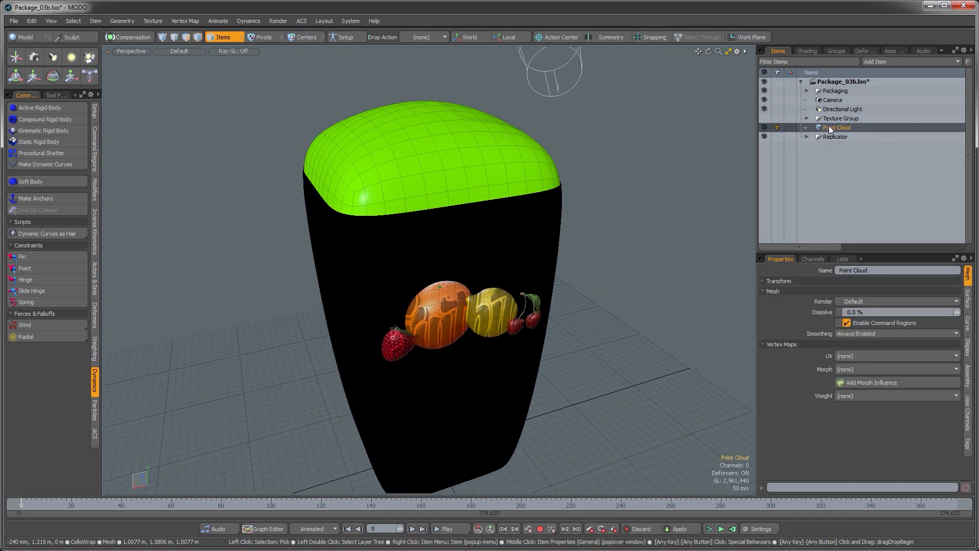
key("Delete")
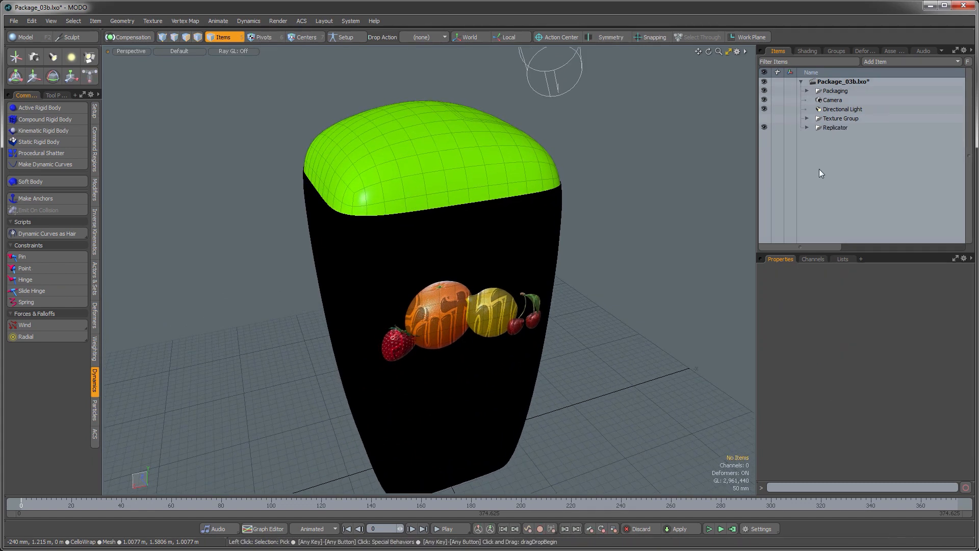
Step: Move the Replicator group above Packaging in the item list and rename it FruitBits
left_click(825, 90)
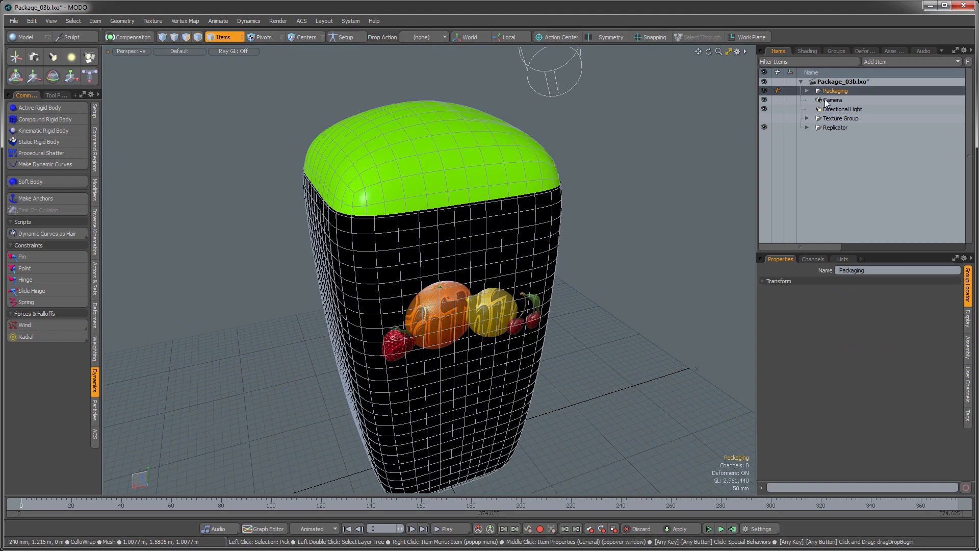
left_click(827, 127)
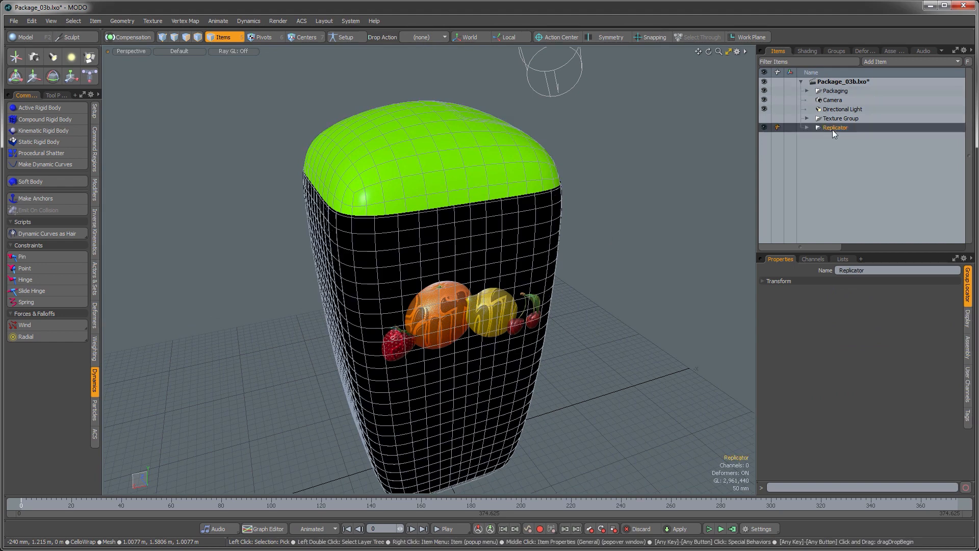
left_click_drag(833, 128, 826, 88)
double_click(836, 92)
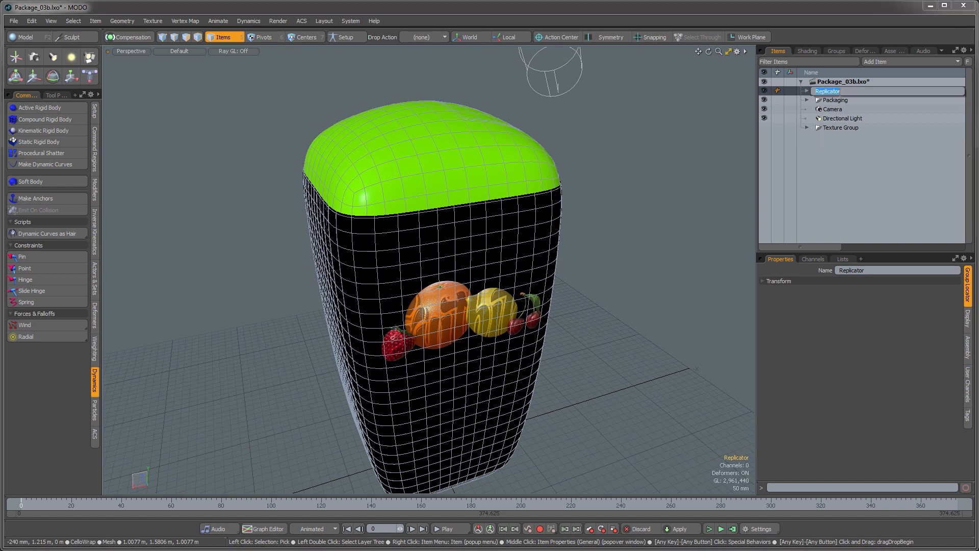
type("Fri")
type("itBits")
key("Return")
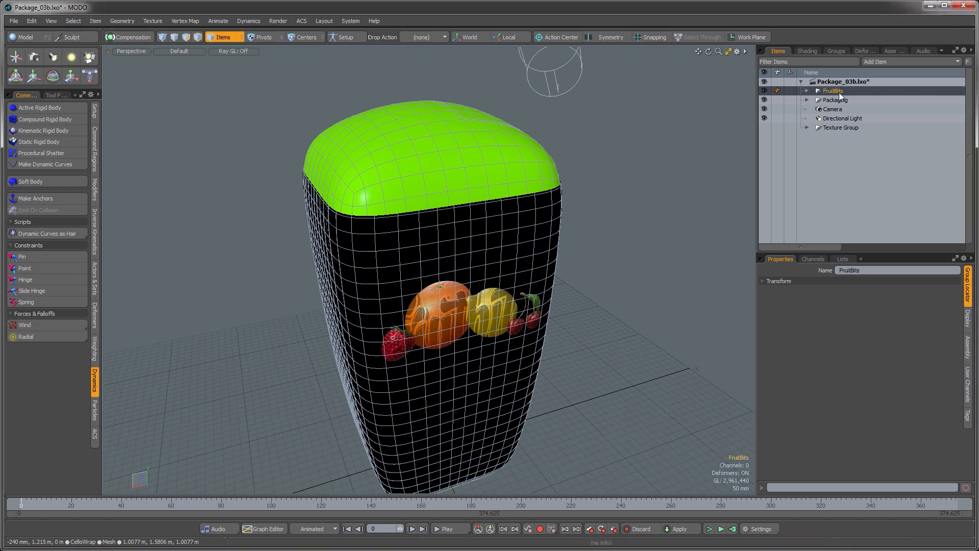
Step: Open a render preview of the filled package, save the scene, and move the preview window clear of the item list
left_click_drag(567, 317, 582, 302, "alt+shift")
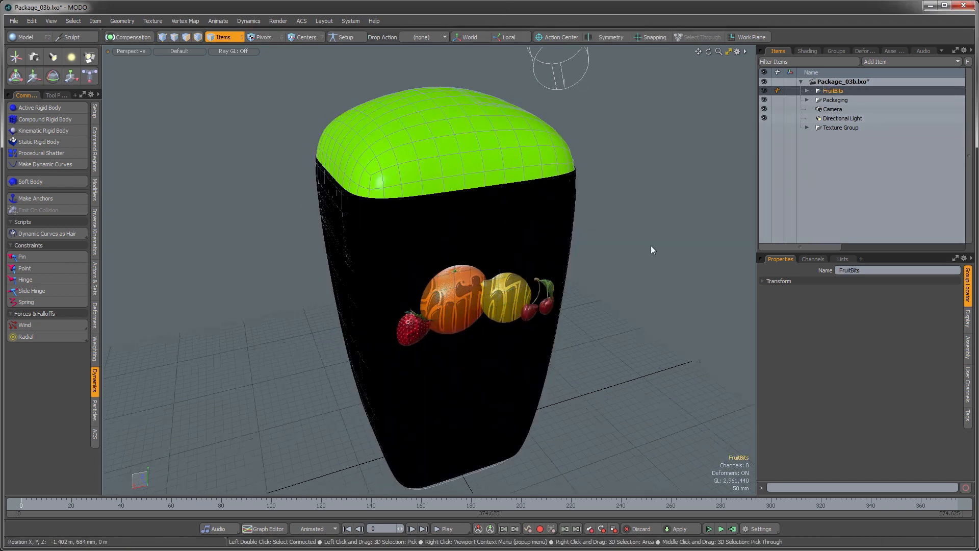
left_click_drag(606, 240, 572, 293, "ctrl+alt")
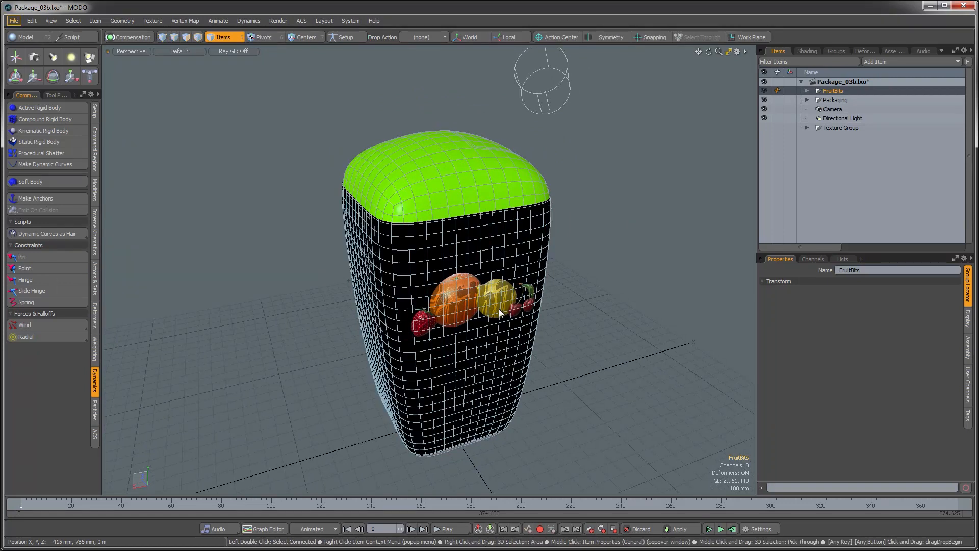
key("F8")
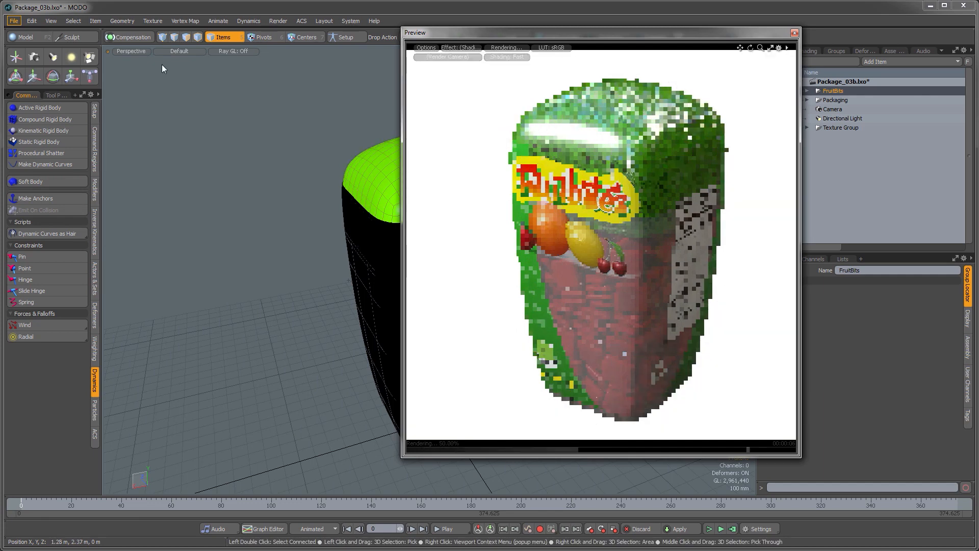
key("ctrl+s")
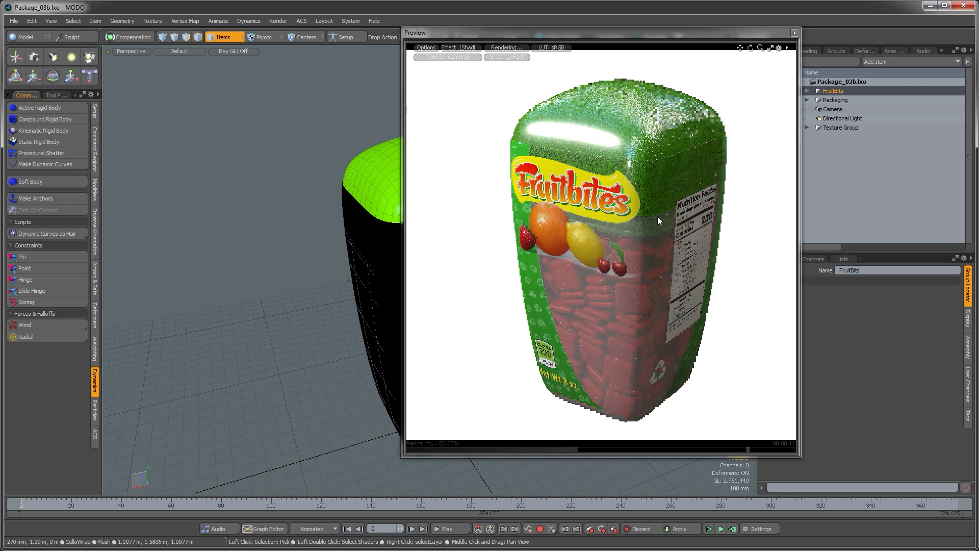
left_click_drag(654, 33, 455, 60)
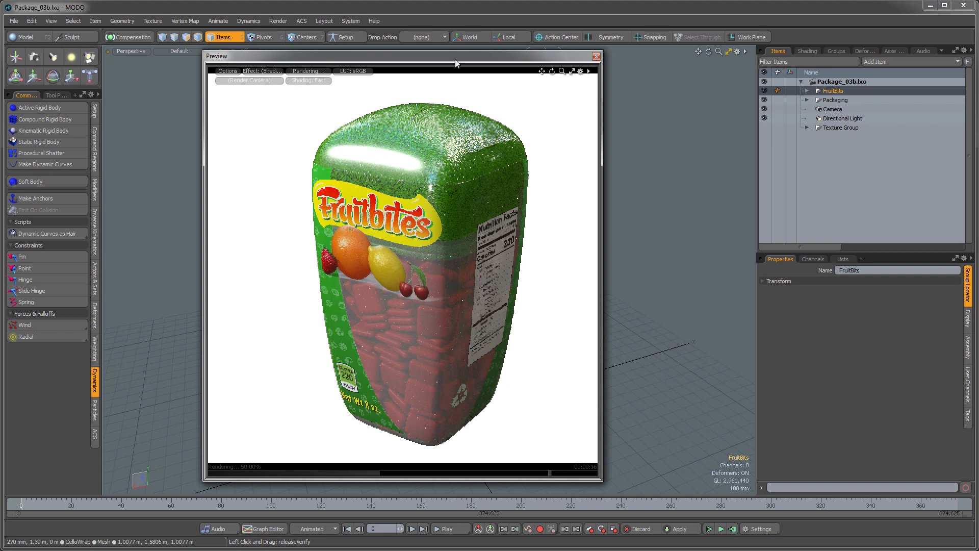